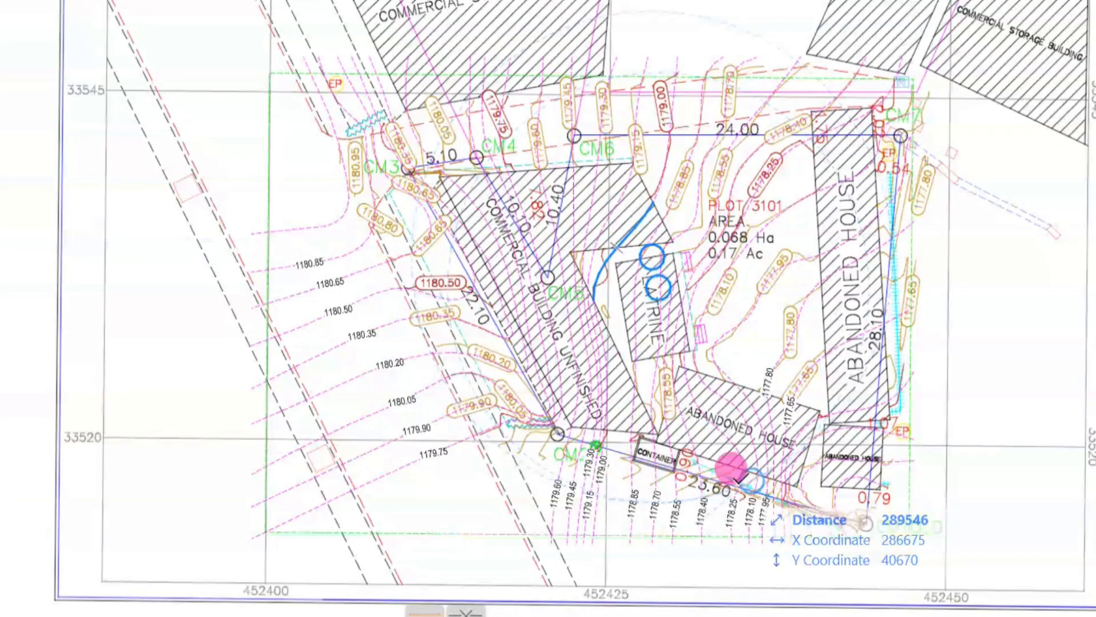
{"action": "left_click", "coordinate": [629, 231]}
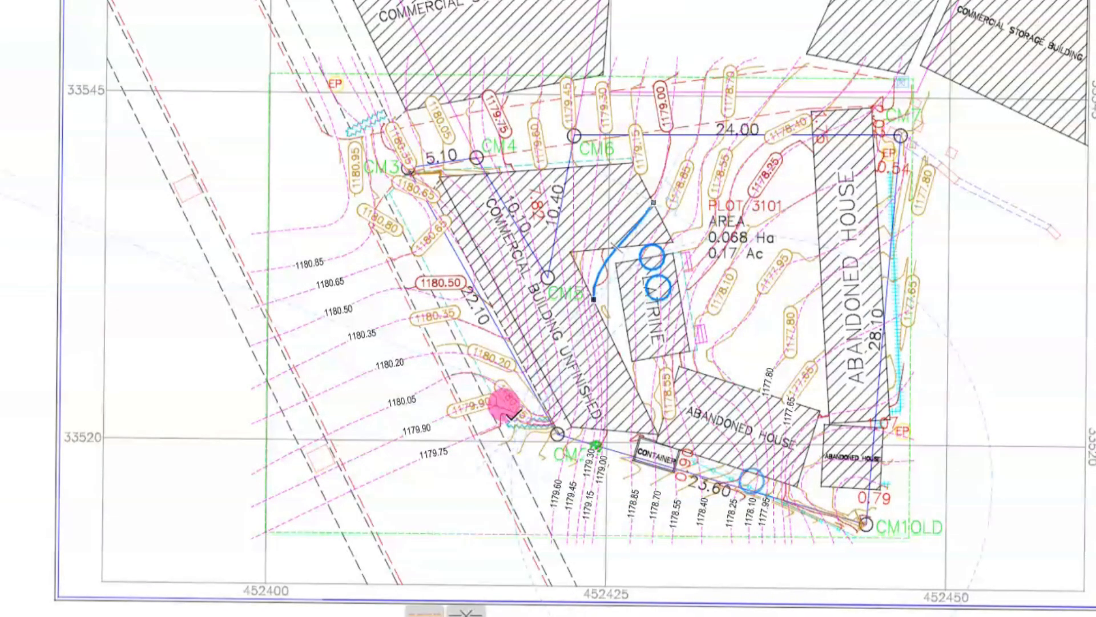
{"action": "scroll", "coordinate": [512, 412], "scroll_direction": "up", "scroll_amount": 1}
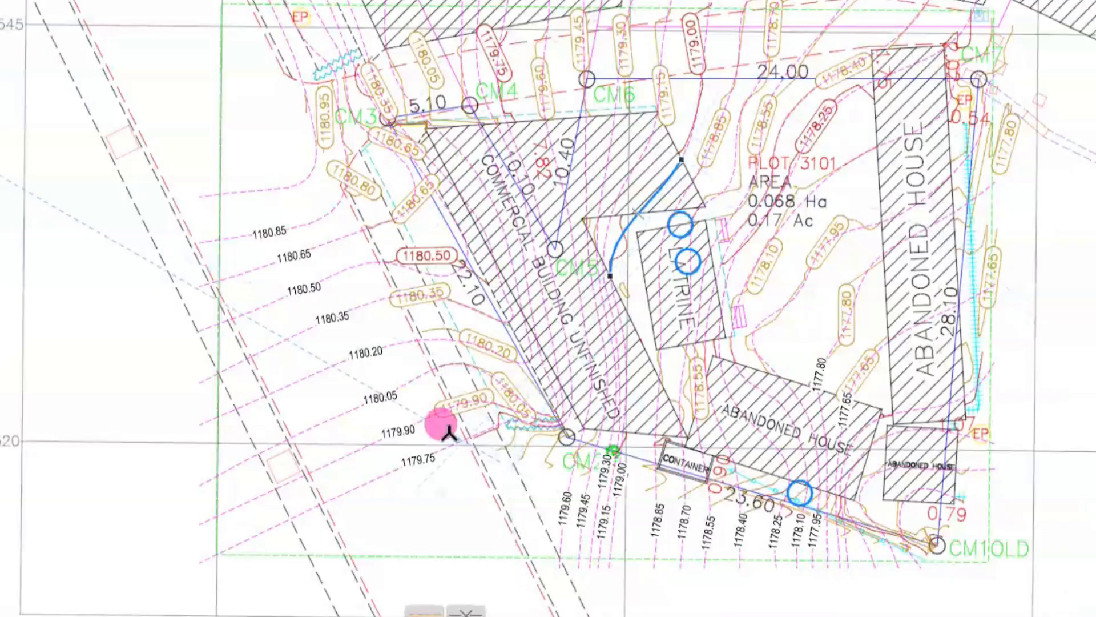
{"action": "middle_click_drag", "start_coordinate": [480, 438], "coordinate": [688, 403]}
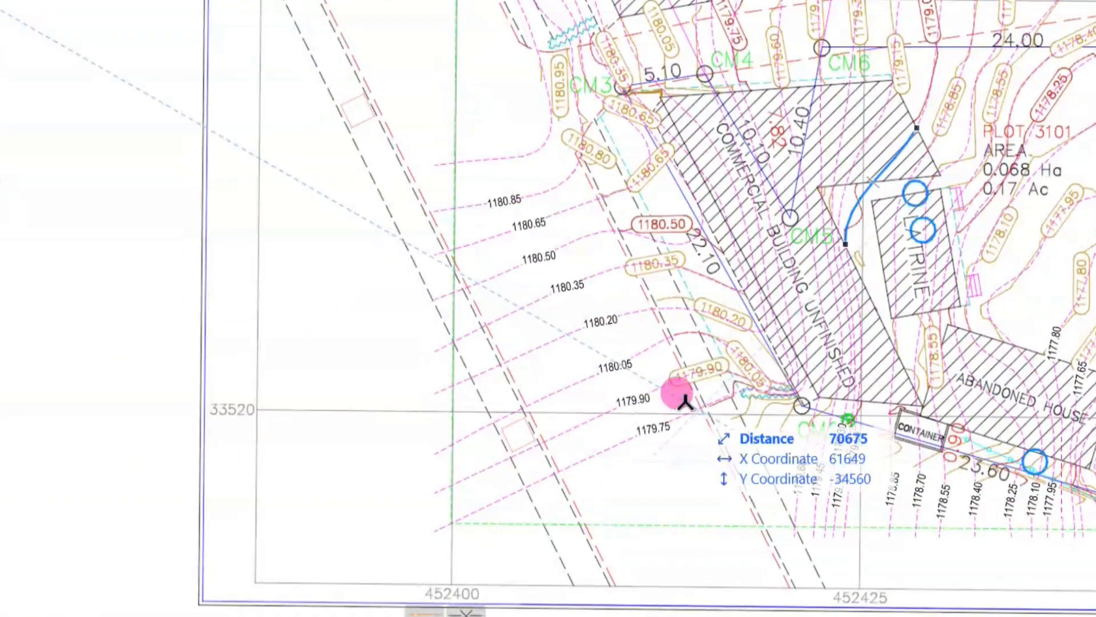
{"action": "key", "text": "Escape"}
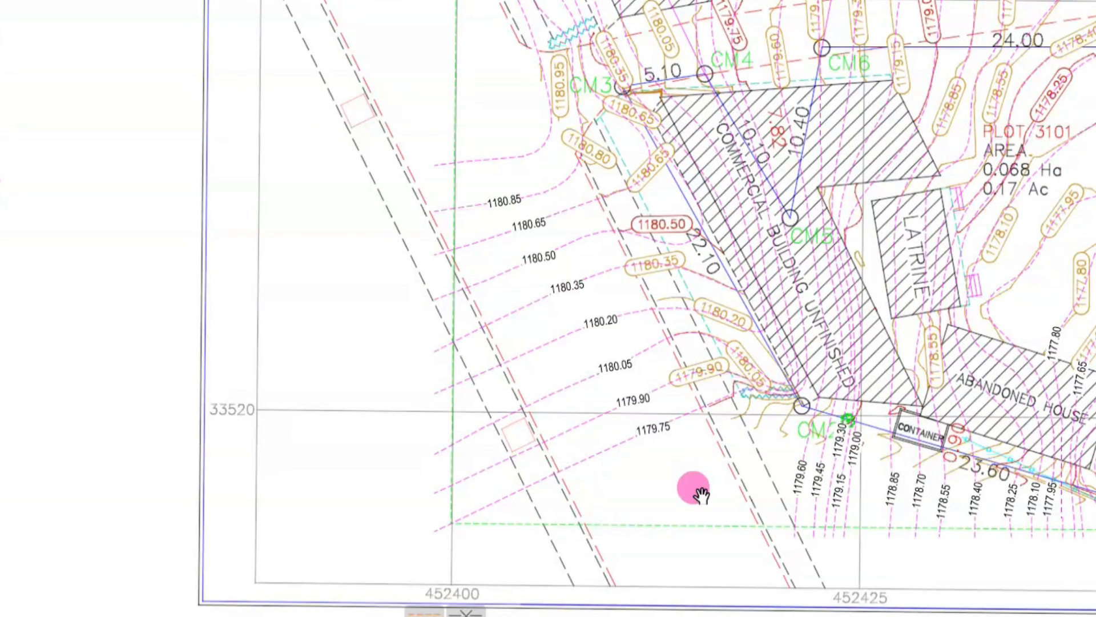
Examine the survey plan's contour lines and elevation labels between the road and the unfinished commercial building
{"action": "middle_click_drag", "start_coordinate": [694, 491], "coordinate": [620, 442]}
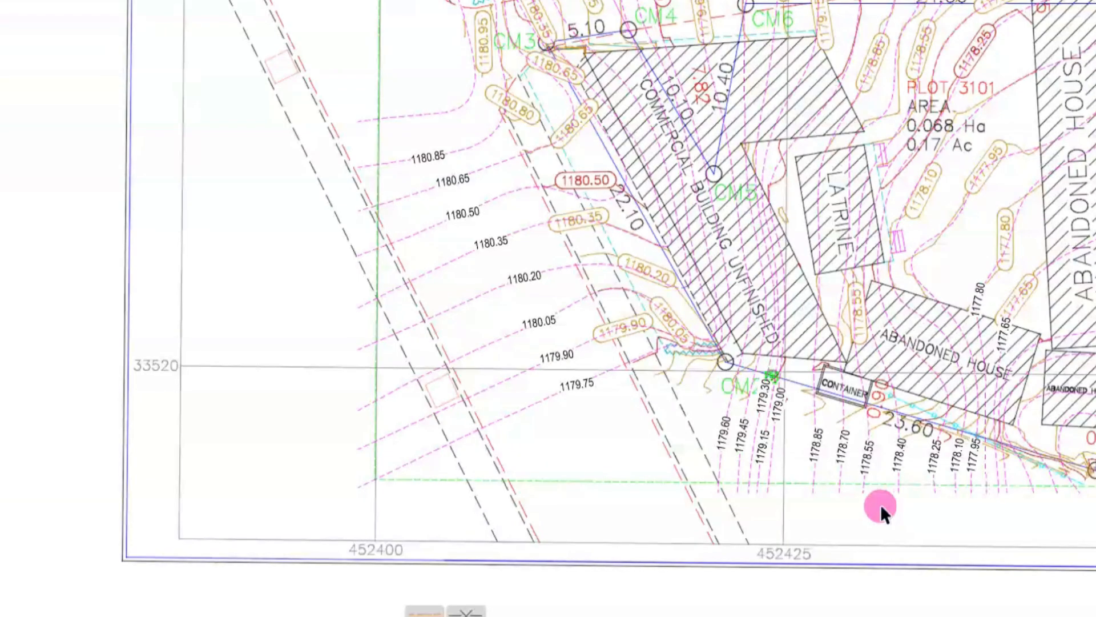
{"action": "scroll", "coordinate": [948, 409], "scroll_direction": "up", "scroll_amount": 1}
{"action": "middle_click_drag", "start_coordinate": [960, 409], "coordinate": [942, 406]}
{"action": "scroll", "coordinate": [942, 406], "scroll_direction": "up", "scroll_amount": 2}
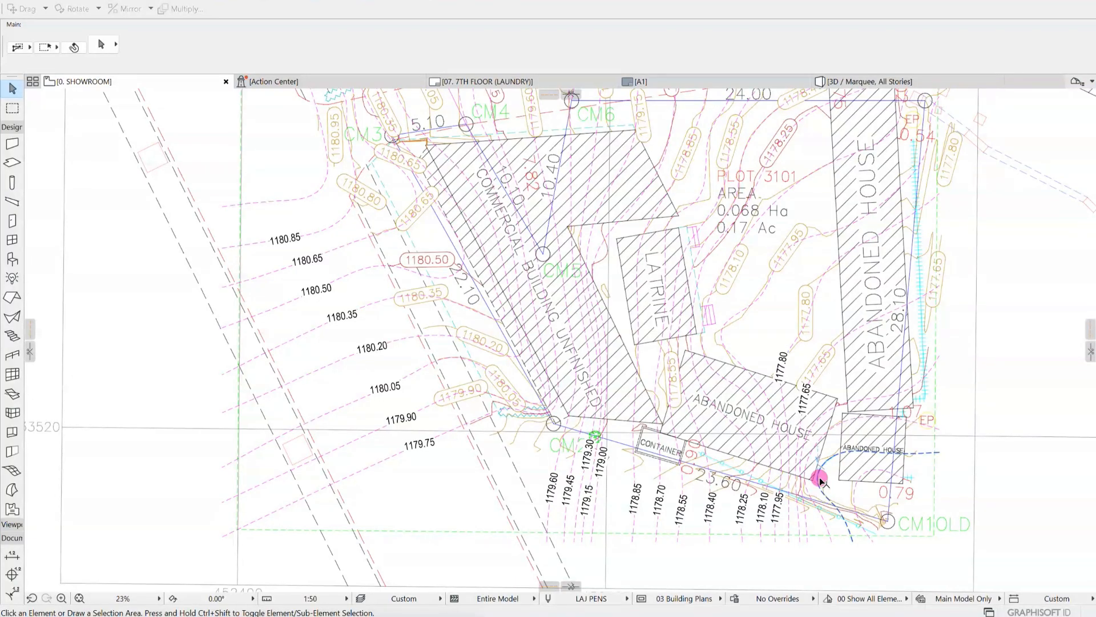
{"action": "scroll", "coordinate": [819, 477], "scroll_direction": "down", "scroll_amount": 1}
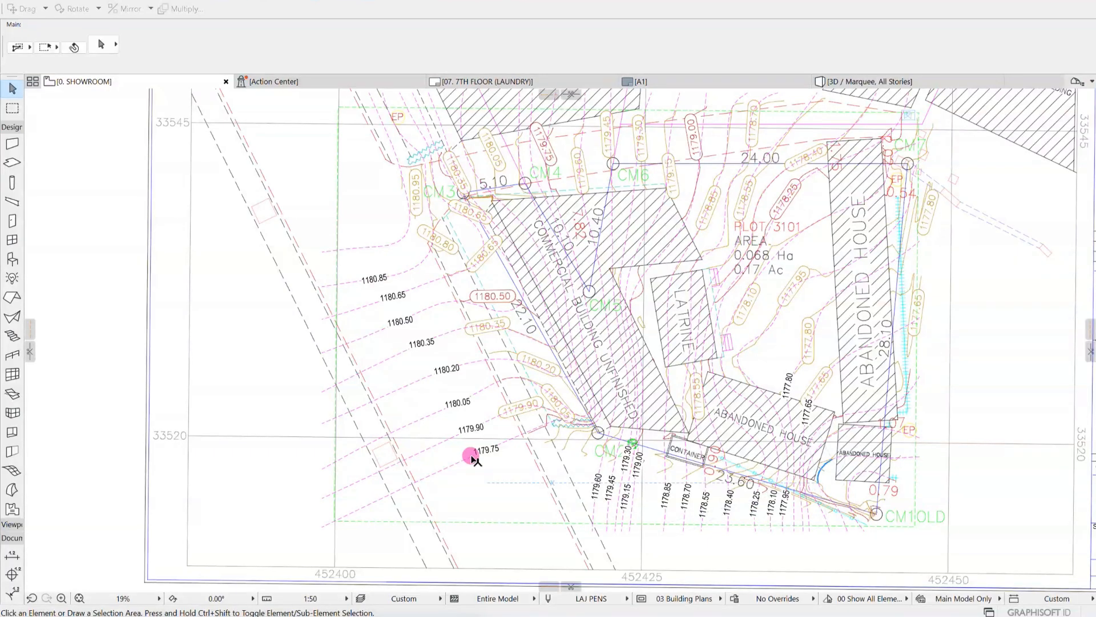
{"action": "scroll", "coordinate": [399, 395], "scroll_direction": "up", "scroll_amount": 2}
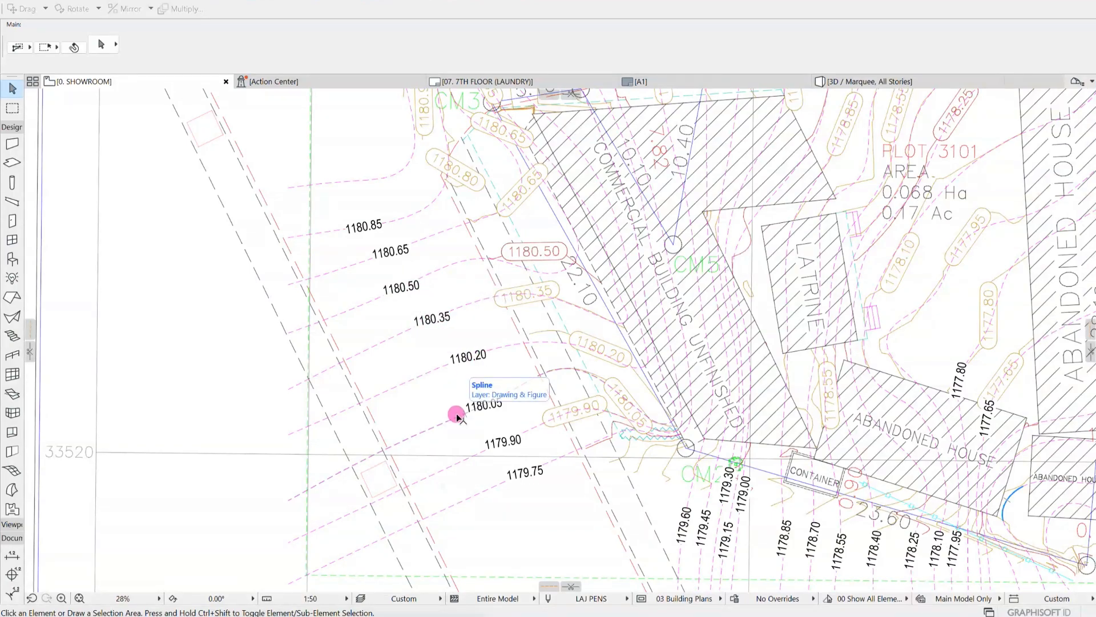
{"action": "scroll", "coordinate": [457, 413], "scroll_direction": "down", "scroll_amount": 1}
{"action": "scroll", "coordinate": [391, 264], "scroll_direction": "up", "scroll_amount": 2}
{"action": "scroll", "coordinate": [393, 264], "scroll_direction": "up", "scroll_amount": 3}
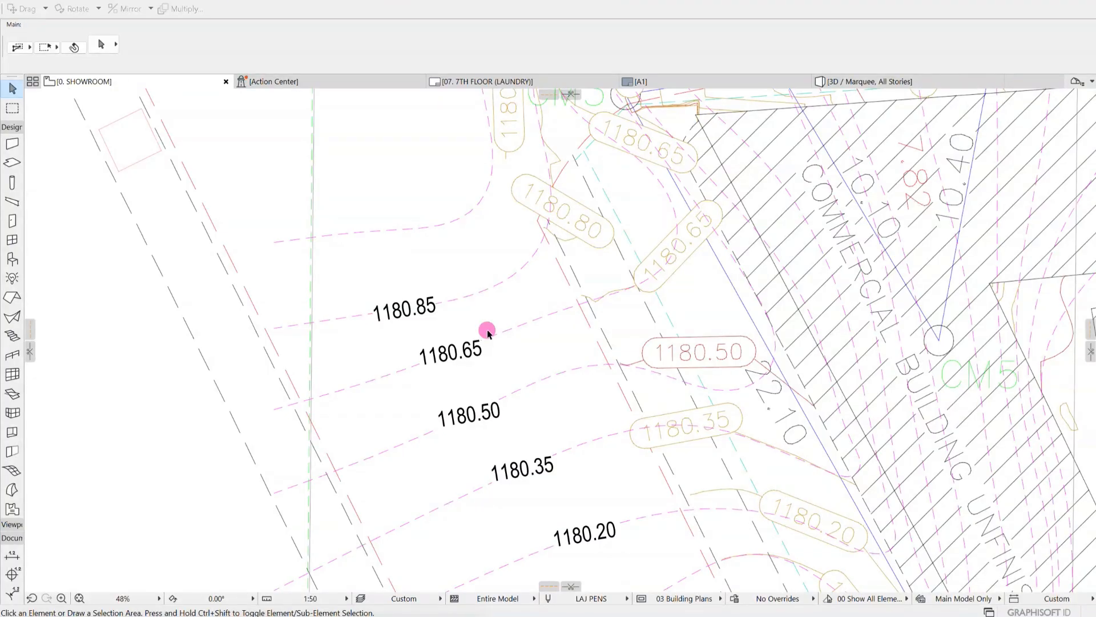
{"action": "scroll", "coordinate": [487, 331], "scroll_direction": "down", "scroll_amount": 3}
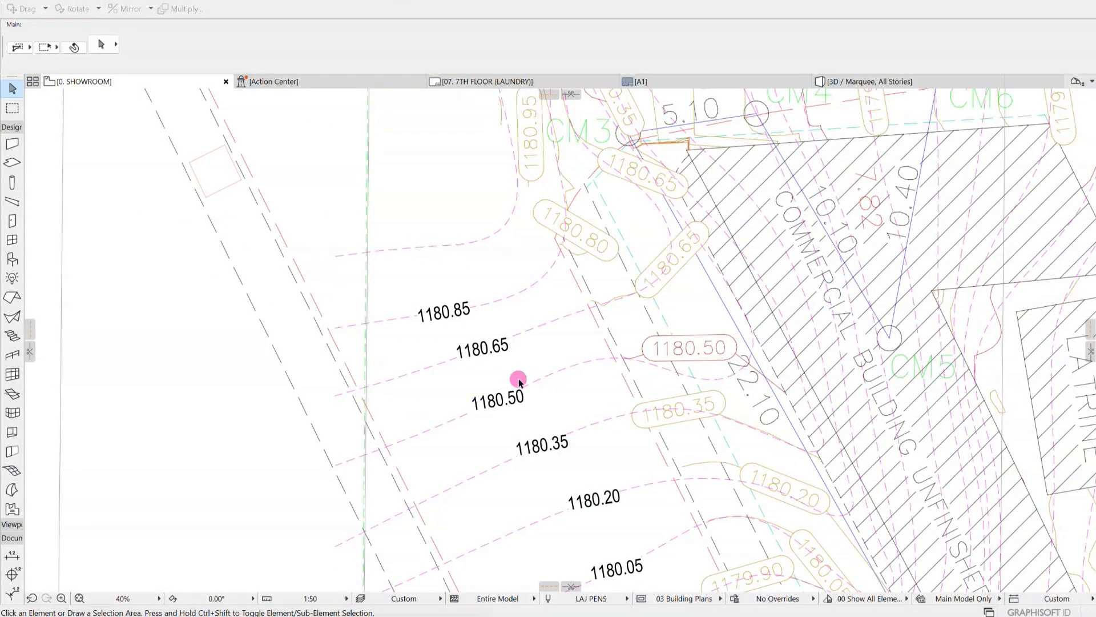
{"action": "scroll", "coordinate": [497, 353], "scroll_direction": "down", "scroll_amount": 3}
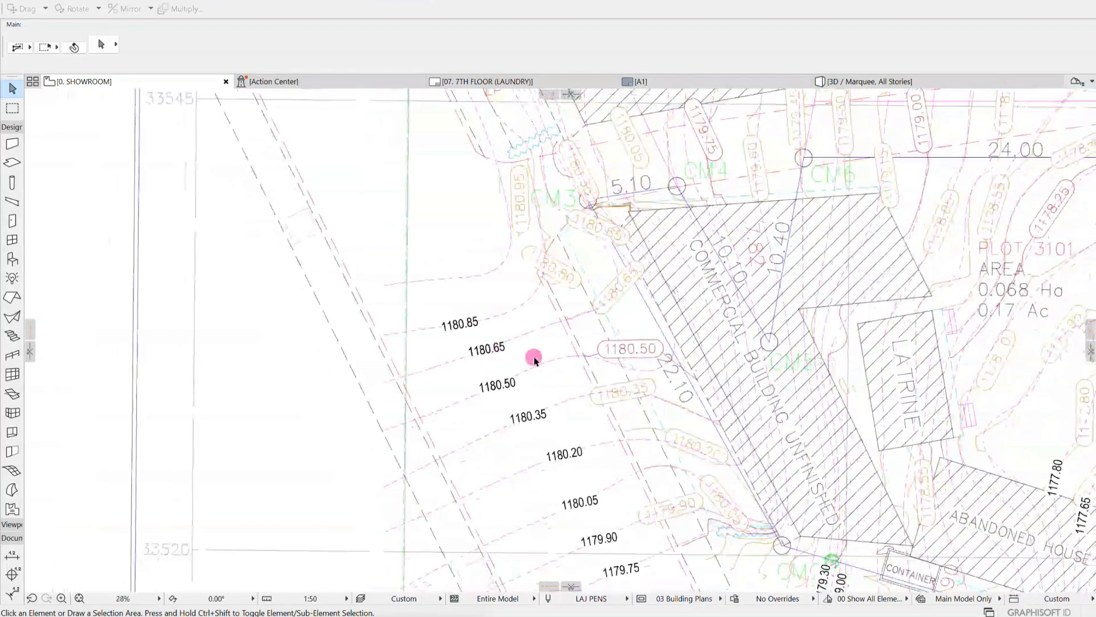
{"action": "scroll", "coordinate": [626, 379], "scroll_direction": "down", "scroll_amount": 2}
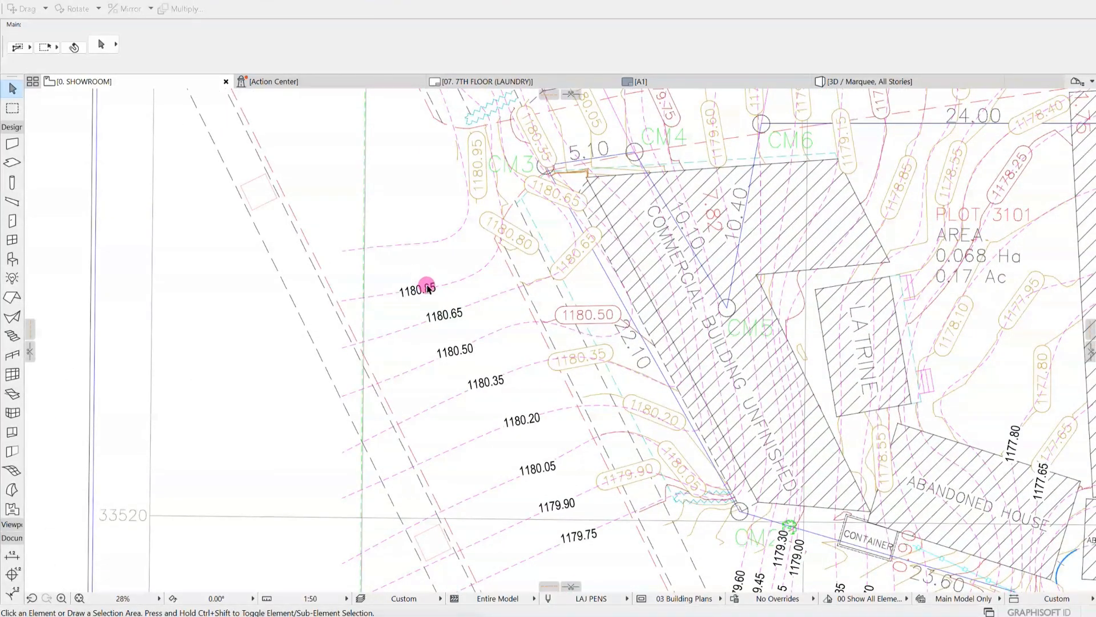
{"action": "scroll", "coordinate": [439, 310], "scroll_direction": "up", "scroll_amount": 1}
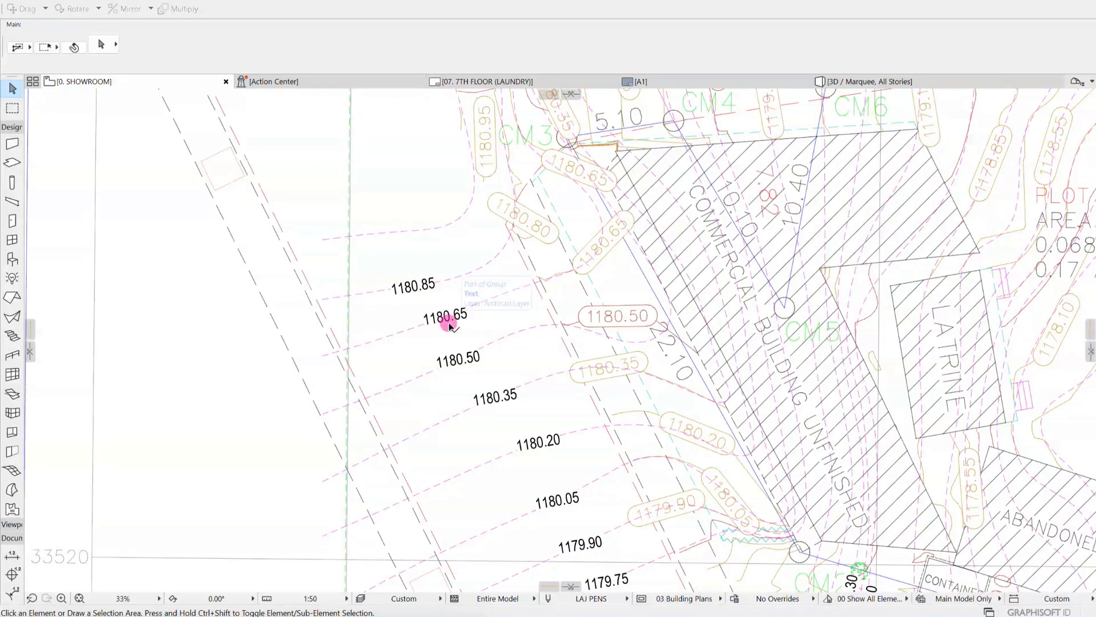
{"action": "scroll", "coordinate": [447, 315], "scroll_direction": "down", "scroll_amount": 3}
{"action": "middle_click_drag", "start_coordinate": [534, 351], "coordinate": [532, 331]}
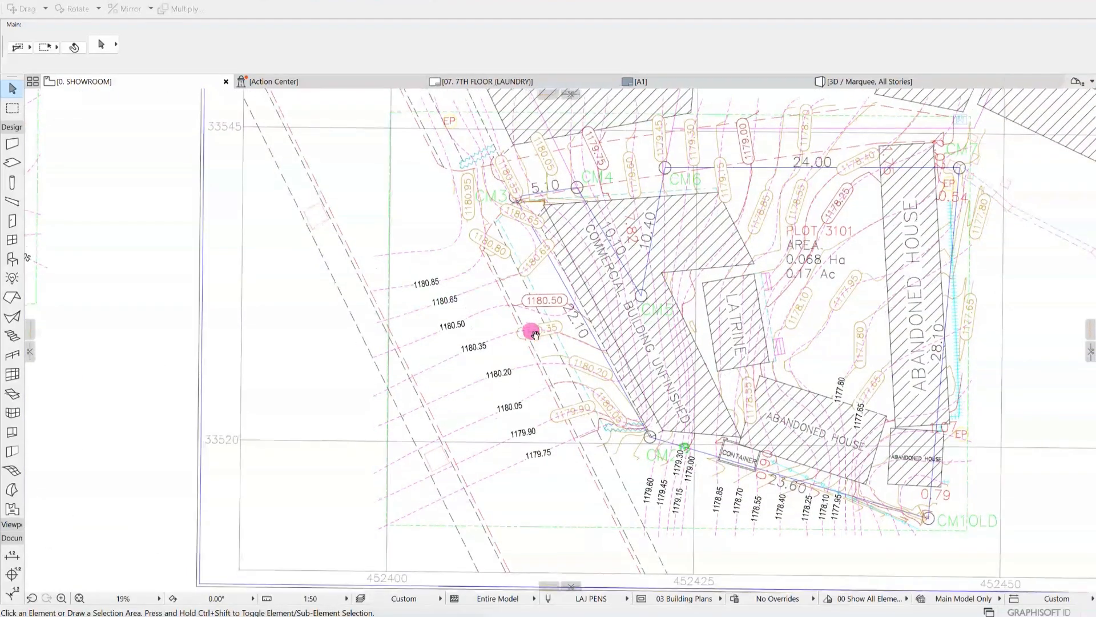
{"action": "scroll", "coordinate": [572, 346], "scroll_direction": "down", "scroll_amount": 1}
{"action": "scroll", "coordinate": [702, 319], "scroll_direction": "up", "scroll_amount": 1}
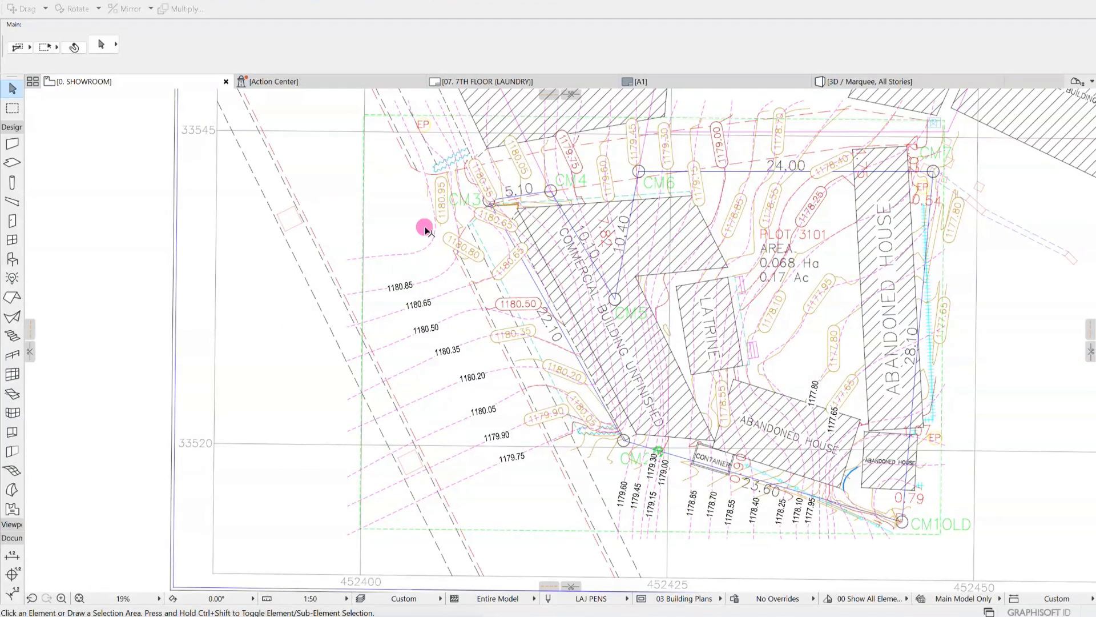
Reveal the documentation tools and examine the contours and level labels around the latrine and the abandoned houses
{"action": "left_click", "coordinate": [12, 128]}
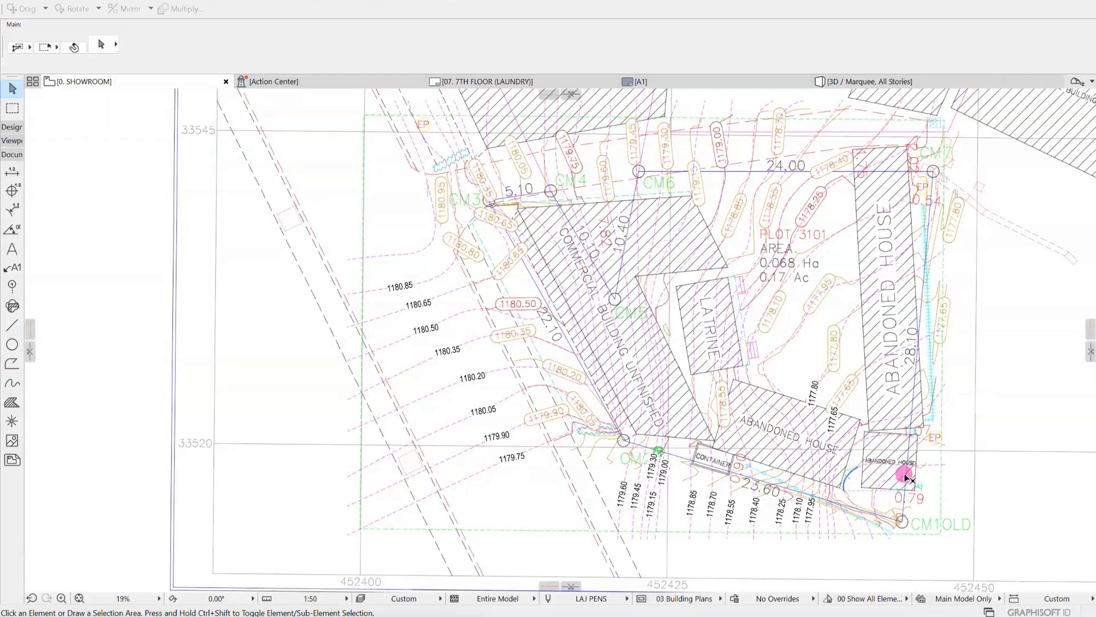
{"action": "scroll", "coordinate": [900, 365], "scroll_direction": "up", "scroll_amount": 3}
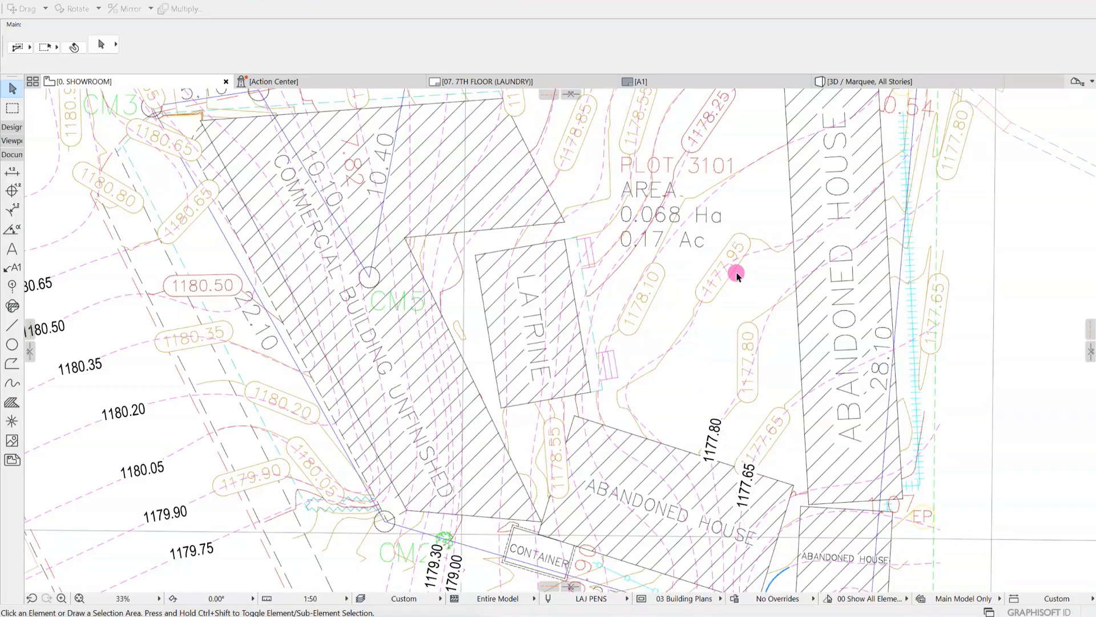
{"action": "scroll", "coordinate": [734, 273], "scroll_direction": "up", "scroll_amount": 3}
{"action": "scroll", "coordinate": [746, 317], "scroll_direction": "up", "scroll_amount": 1}
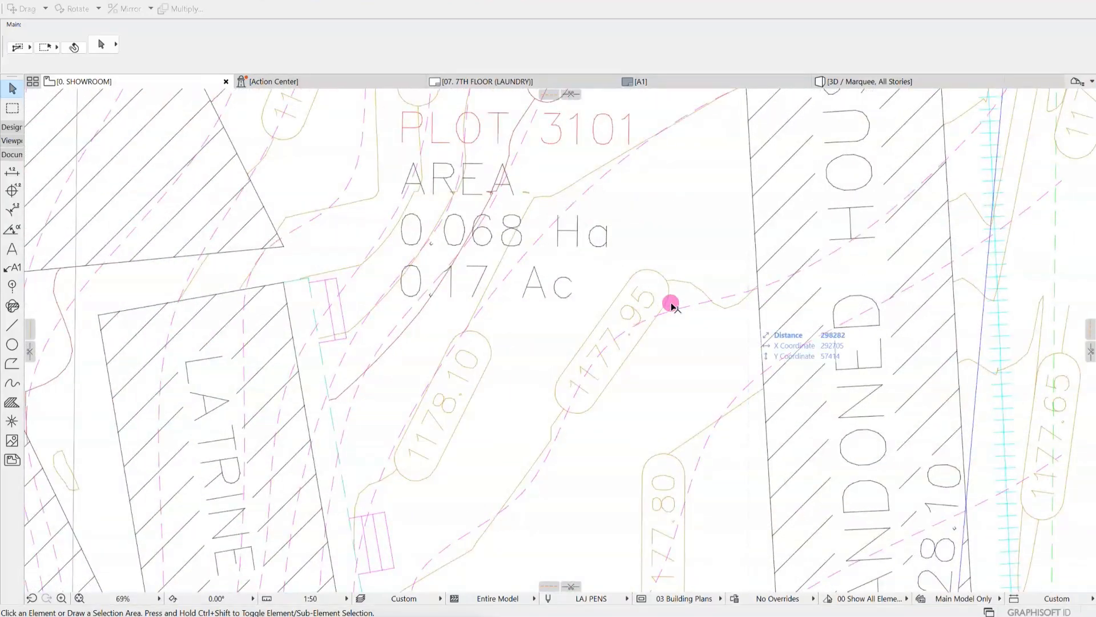
{"action": "scroll", "coordinate": [594, 377], "scroll_direction": "down", "scroll_amount": 2}
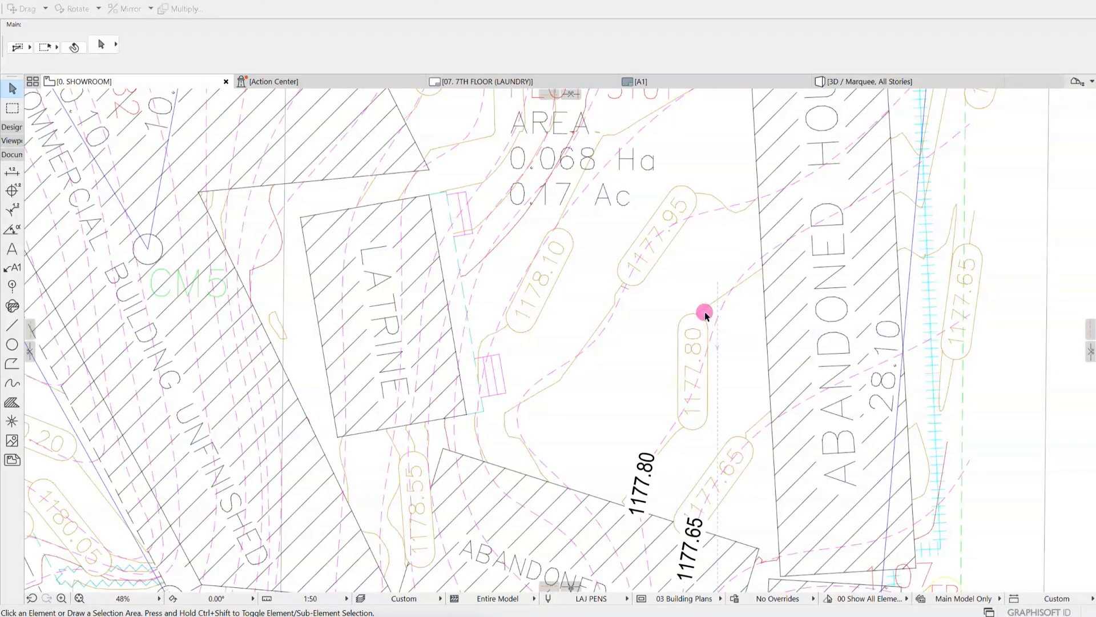
{"action": "scroll", "coordinate": [705, 310], "scroll_direction": "down", "scroll_amount": 1}
{"action": "middle_click_drag", "start_coordinate": [878, 168], "coordinate": [827, 272]}
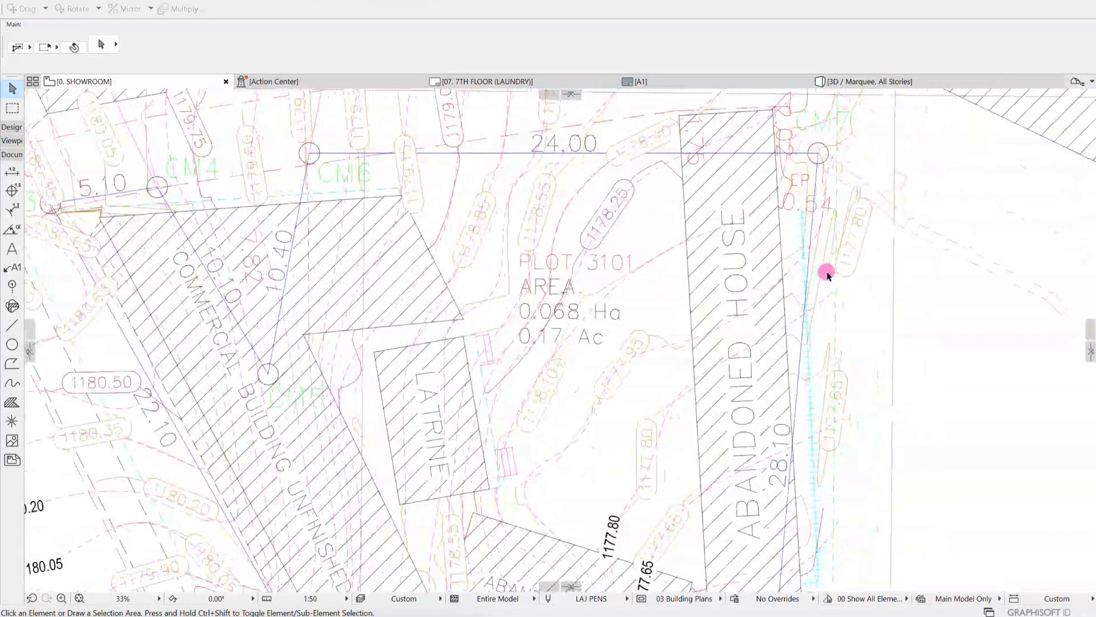
{"action": "scroll", "coordinate": [826, 273], "scroll_direction": "down", "scroll_amount": 1}
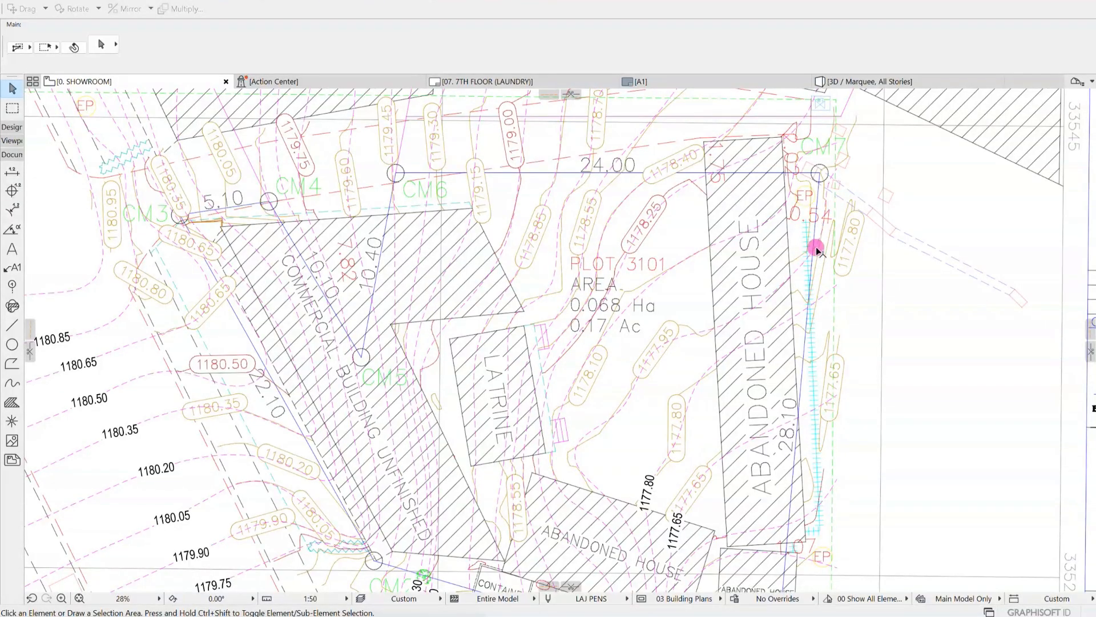
{"action": "middle_click_drag", "start_coordinate": [591, 458], "coordinate": [643, 343]}
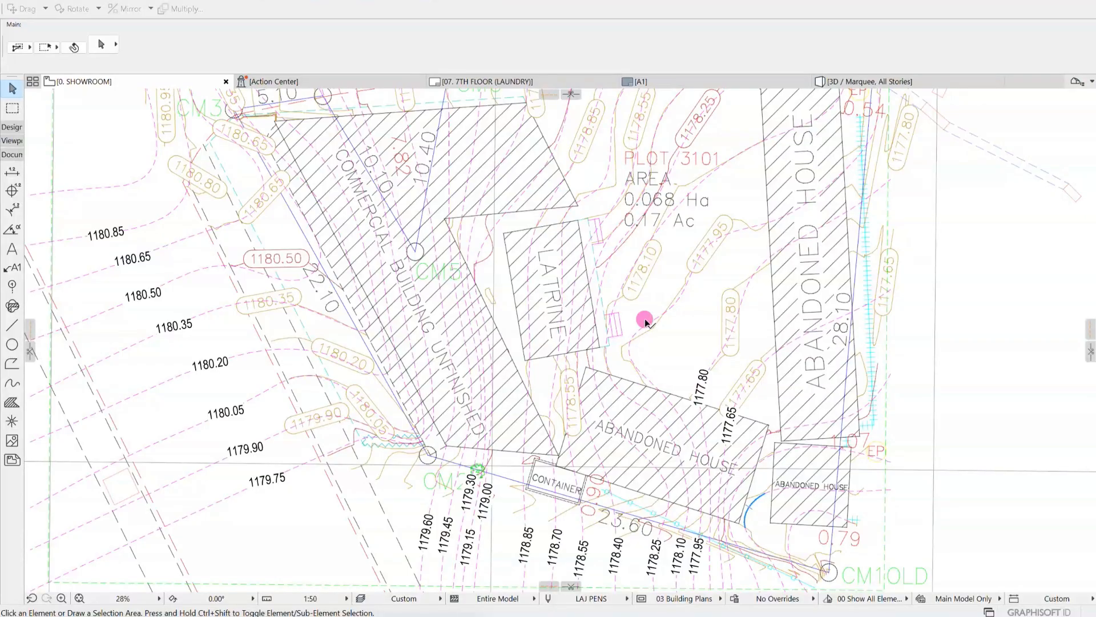
{"action": "scroll", "coordinate": [676, 407], "scroll_direction": "down", "scroll_amount": 3}
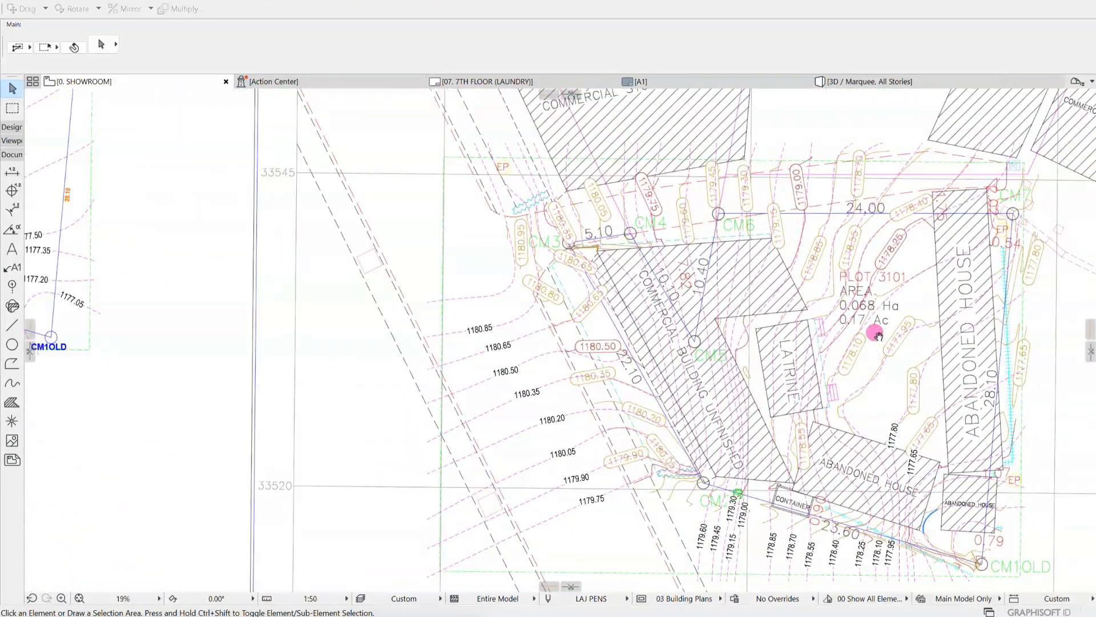
Compare the original survey's contour levels beside the unfinished commercial building with the clean traced contour plan
{"action": "scroll", "coordinate": [868, 269], "scroll_direction": "up", "scroll_amount": 3}
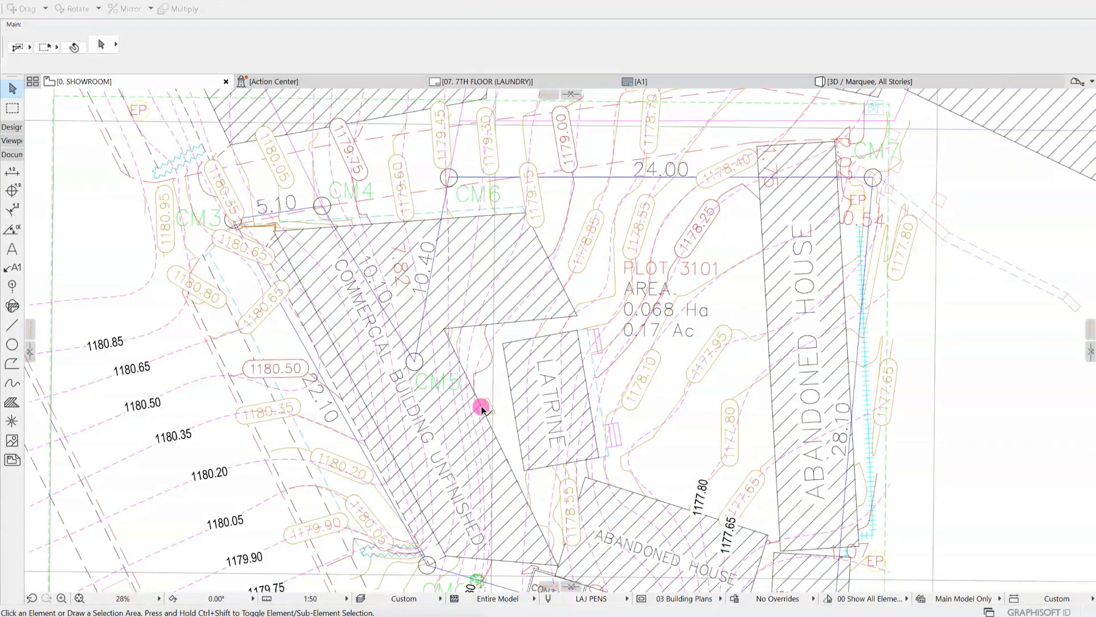
{"action": "middle_click_drag", "start_coordinate": [481, 407], "coordinate": [641, 281]}
{"action": "scroll", "coordinate": [302, 252], "scroll_direction": "up", "scroll_amount": 2}
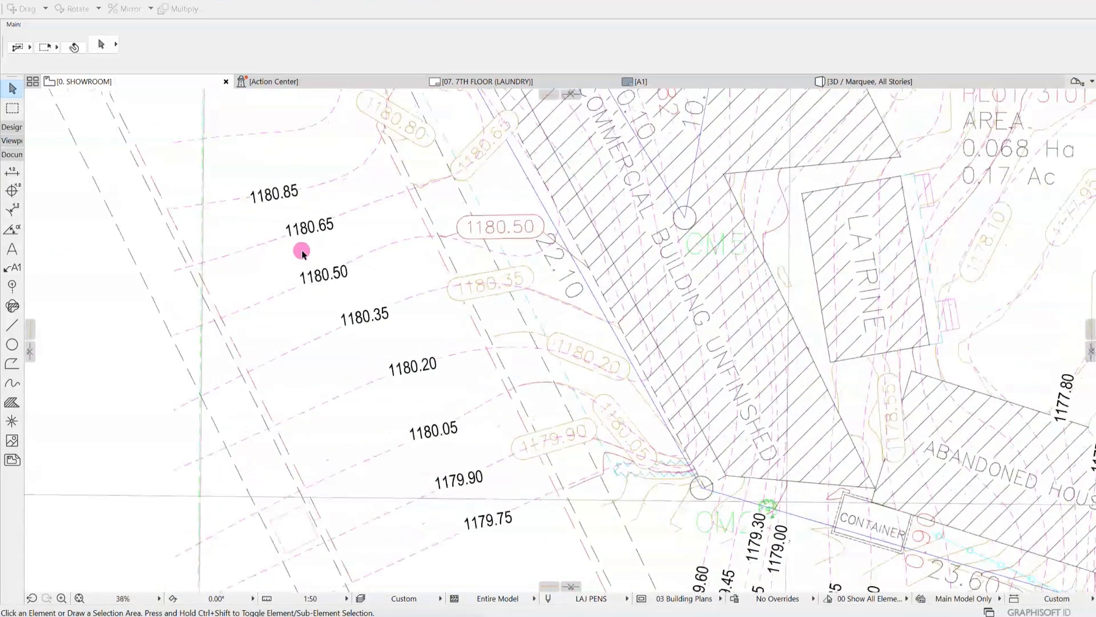
{"action": "scroll", "coordinate": [302, 251], "scroll_direction": "up", "scroll_amount": 2}
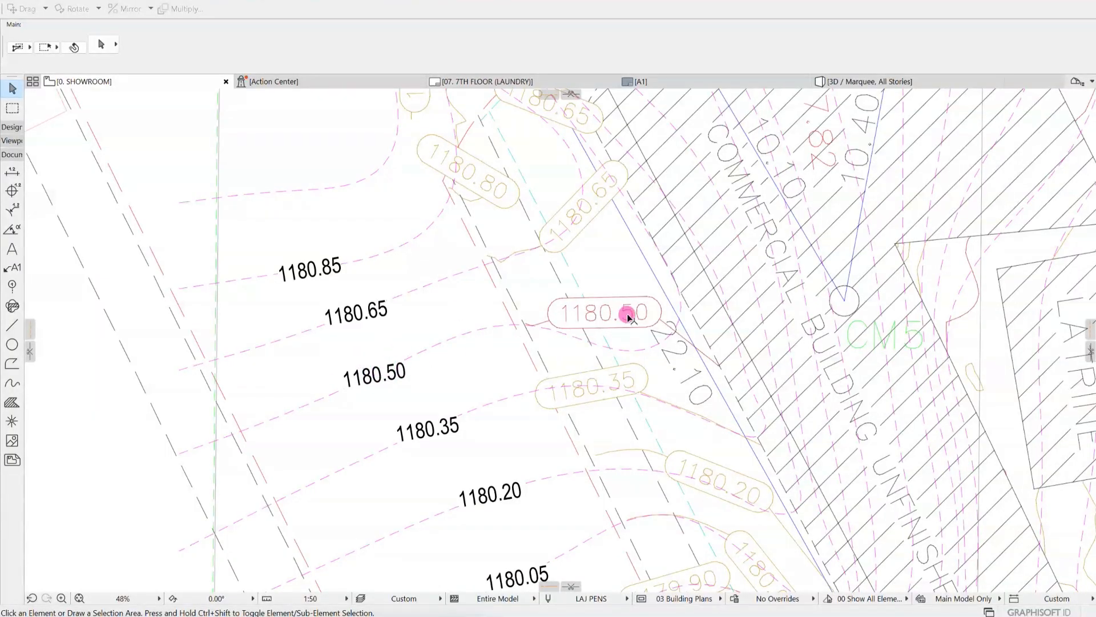
{"action": "scroll", "coordinate": [626, 314], "scroll_direction": "down", "scroll_amount": 5}
{"action": "middle_click_drag", "start_coordinate": [771, 430], "coordinate": [844, 536]}
{"action": "scroll", "coordinate": [600, 479], "scroll_direction": "up", "scroll_amount": 2}
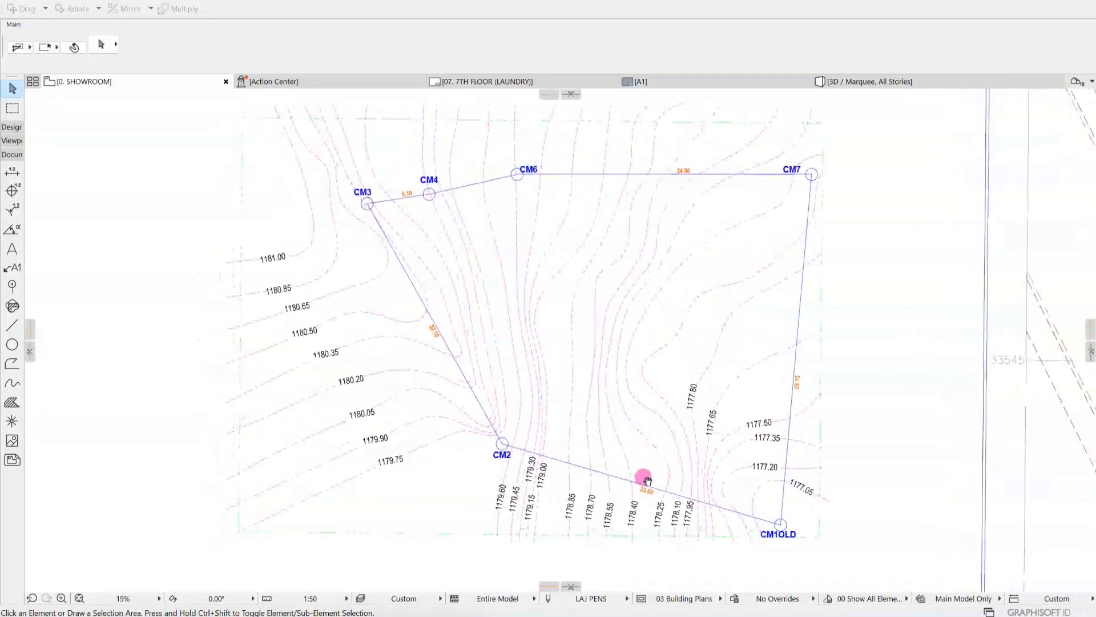
{"action": "middle_click_drag", "start_coordinate": [645, 479], "coordinate": [616, 475]}
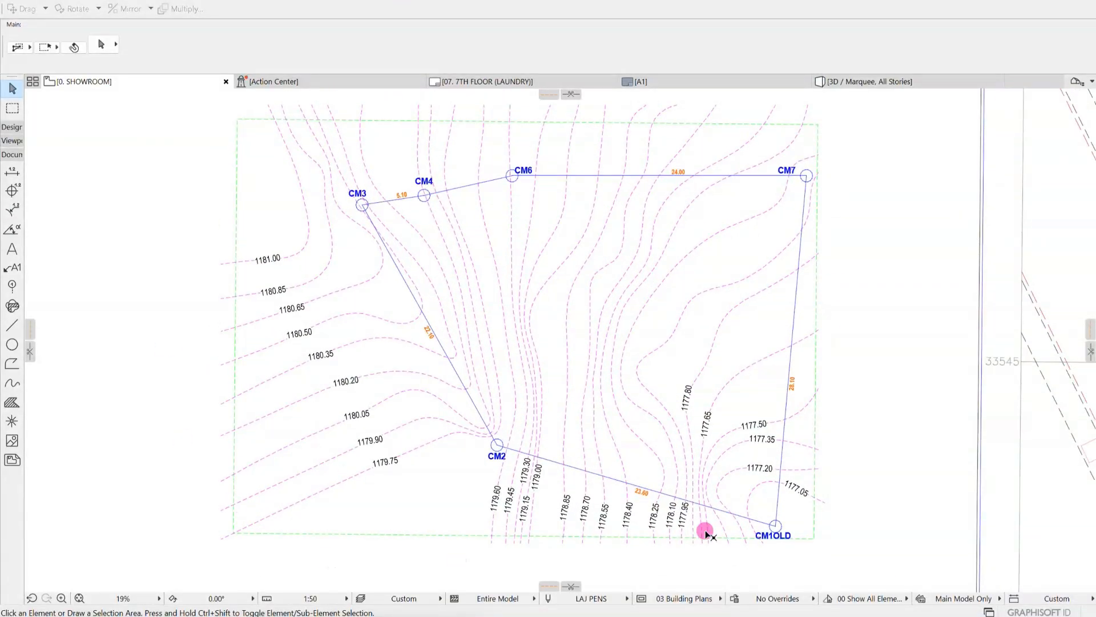
{"action": "middle_click_drag", "start_coordinate": [955, 481], "coordinate": [255, 421]}
{"action": "scroll", "coordinate": [332, 390], "scroll_direction": "down", "scroll_amount": 2}
{"action": "middle_click_drag", "start_coordinate": [578, 445], "coordinate": [576, 371]}
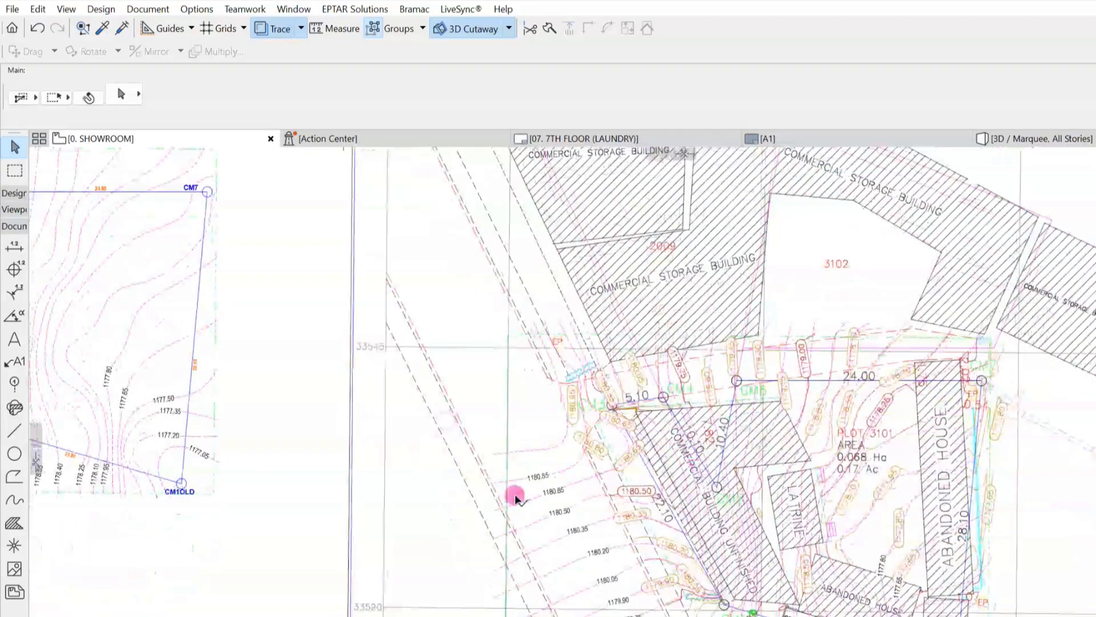
Examine the clean contour plan, including its level labels, plot boundary and rectangular outer outline
{"action": "mouse_move", "coordinate": [401, 484]}
{"action": "middle_mouse_down"}
{"action": "mouse_move", "coordinate": [881, 524]}
{"action": "mouse_move", "coordinate": [1077, 611]}
{"action": "mouse_move", "coordinate": [1068, 615]}
{"action": "middle_mouse_up"}
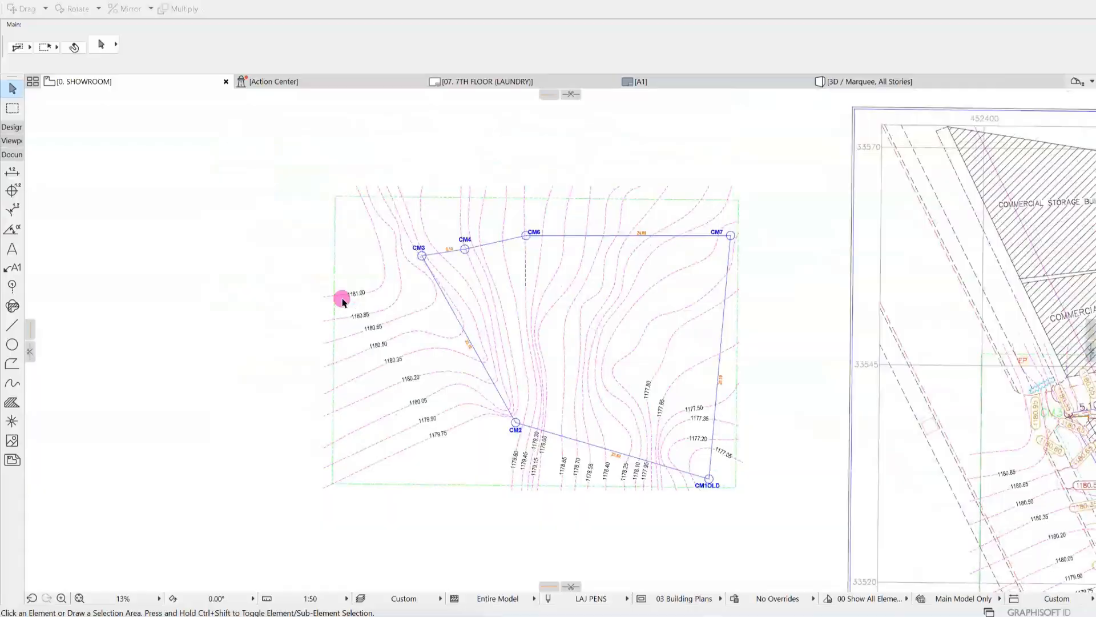
{"action": "scroll", "coordinate": [344, 299], "scroll_direction": "up", "scroll_amount": 1}
{"action": "scroll", "coordinate": [478, 309], "scroll_direction": "up", "scroll_amount": 2}
{"action": "mouse_move", "coordinate": [467, 308]}
{"action": "middle_mouse_down"}
{"action": "mouse_move", "coordinate": [378, 275]}
{"action": "mouse_move", "coordinate": [359, 296]}
{"action": "middle_mouse_up"}
{"action": "scroll", "coordinate": [379, 275], "scroll_direction": "down", "scroll_amount": 1}
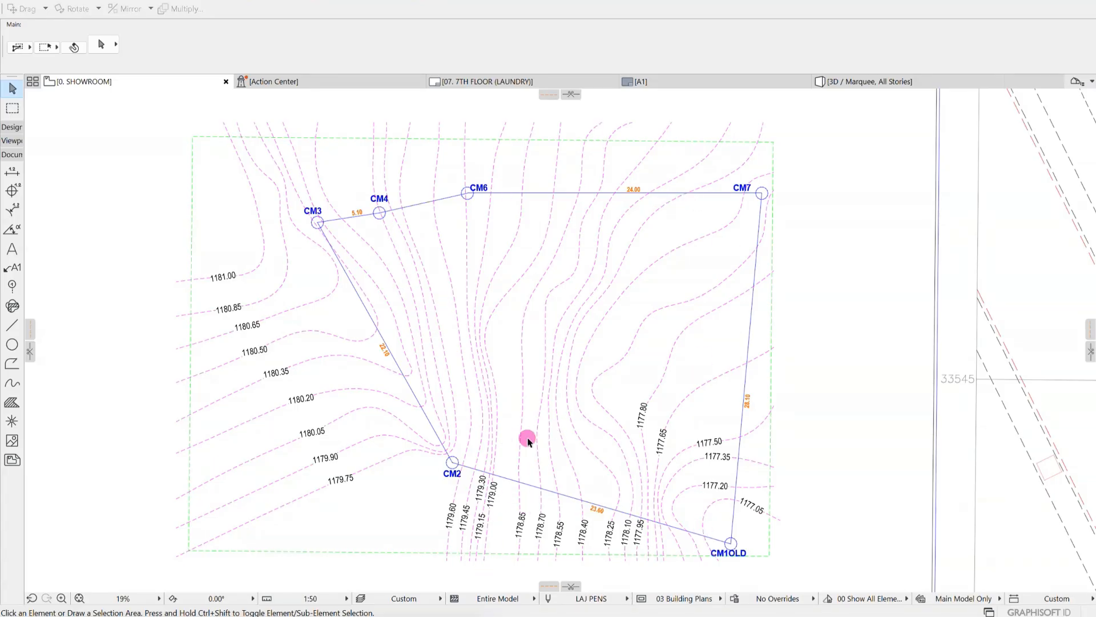
{"action": "mouse_move", "coordinate": [741, 462]}
{"action": "middle_mouse_down"}
{"action": "mouse_move", "coordinate": [733, 409]}
{"action": "mouse_move", "coordinate": [717, 447]}
{"action": "mouse_move", "coordinate": [735, 451]}
{"action": "middle_mouse_up"}
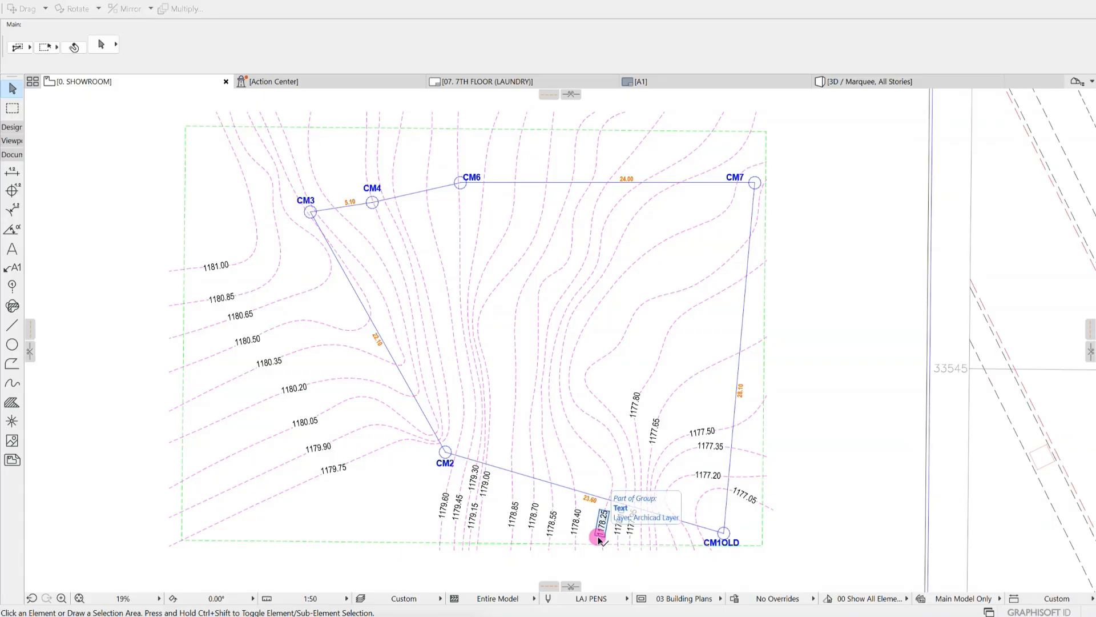
Draw a rotated rectangular mesh over the contour plan's dashed outline, from the corner beside CM1OLD past CM7 to the corner beyond CM3
{"action": "left_click", "coordinate": [9, 128]}
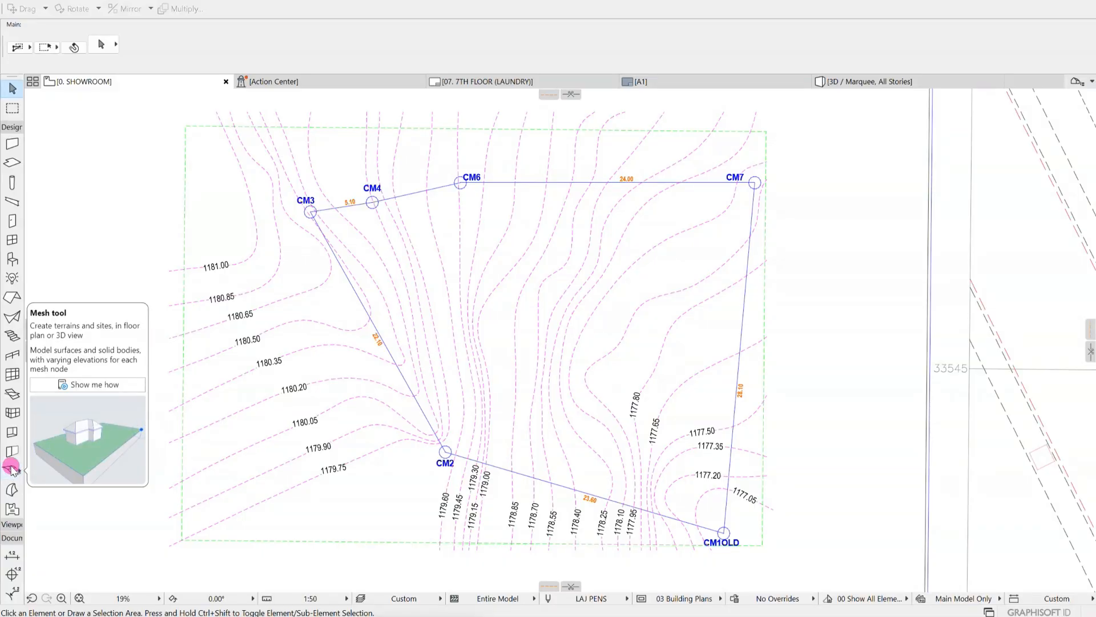
{"action": "left_click", "coordinate": [10, 468]}
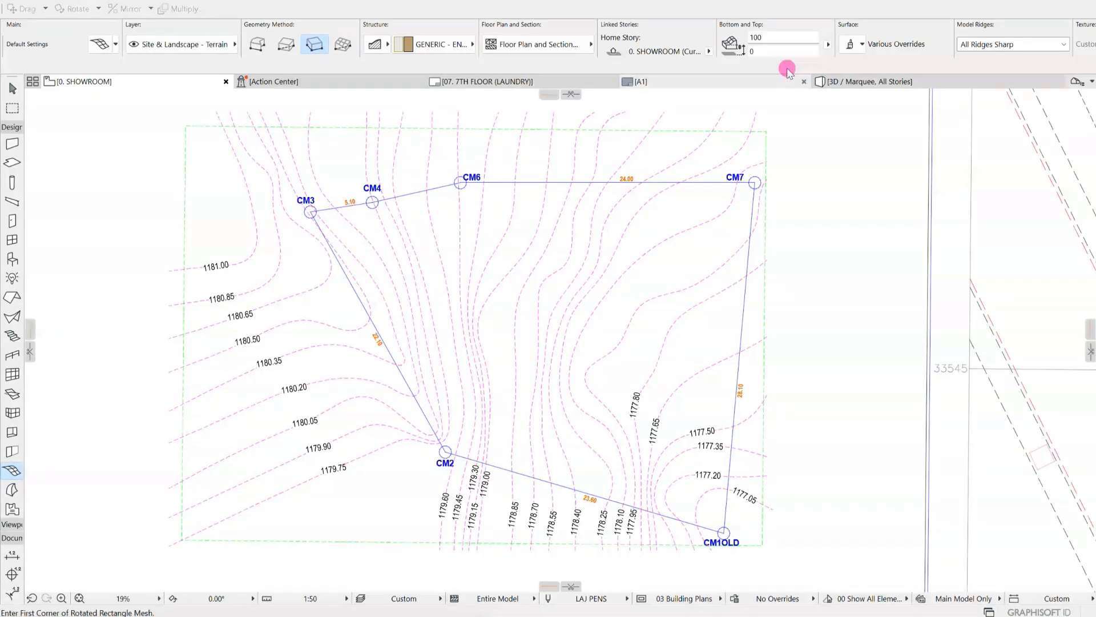
{"action": "left_click", "coordinate": [786, 36]}
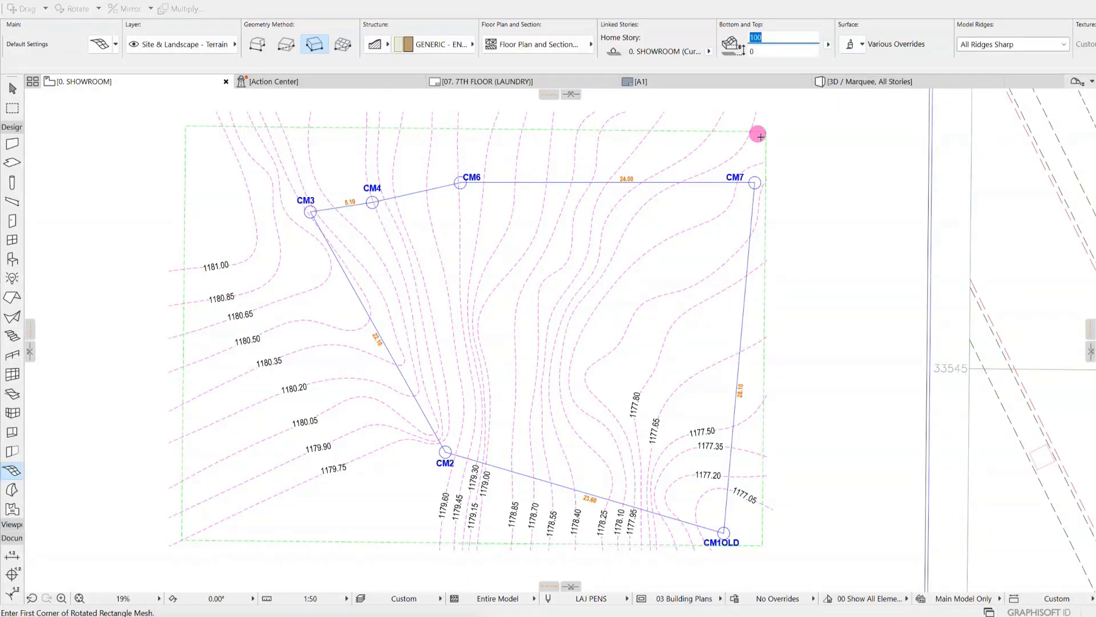
{"action": "left_click", "coordinate": [762, 543]}
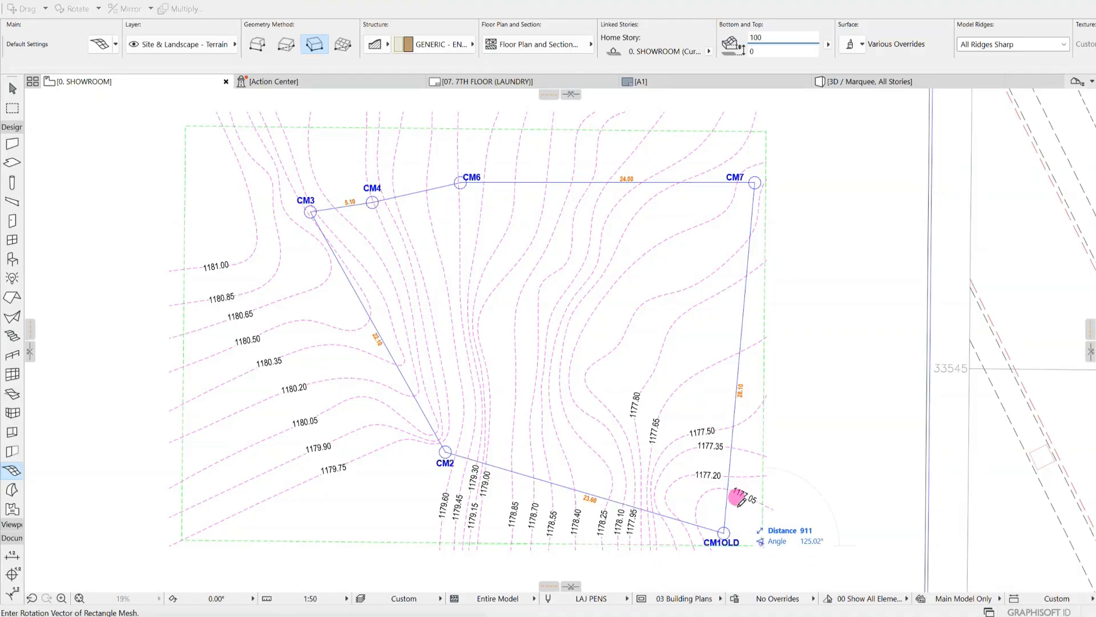
{"action": "left_click", "coordinate": [767, 131]}
{"action": "left_click", "coordinate": [188, 122]}
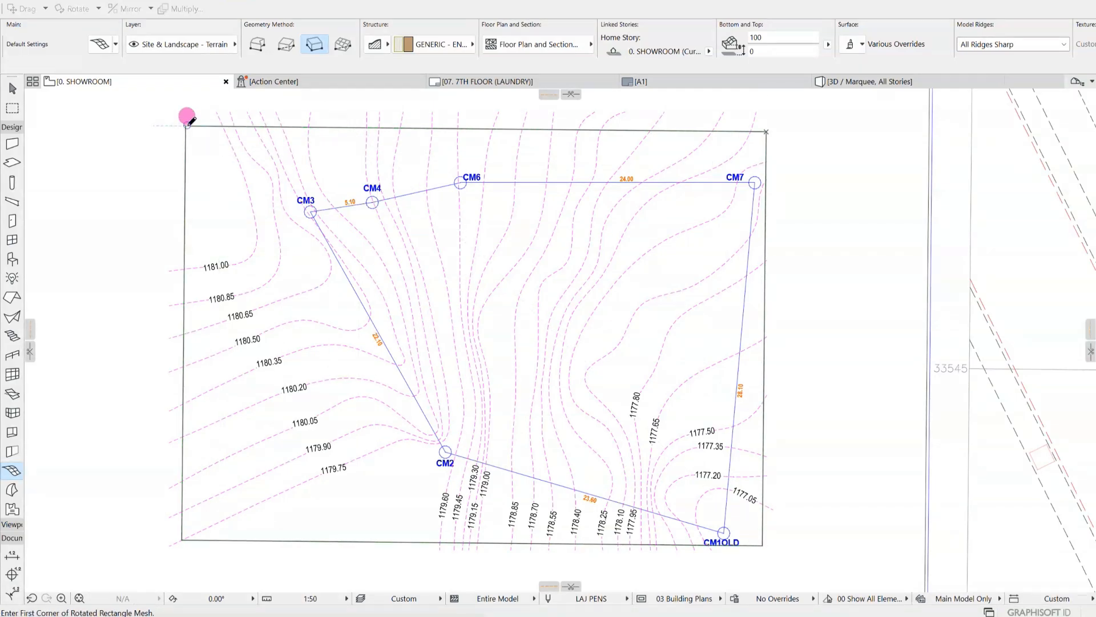
Select the rectangular mesh and turn on its cover fill in the mesh settings
{"action": "scroll", "coordinate": [428, 276], "scroll_direction": "down", "scroll_amount": 3}
{"action": "scroll", "coordinate": [488, 292], "scroll_direction": "up", "scroll_amount": 4}
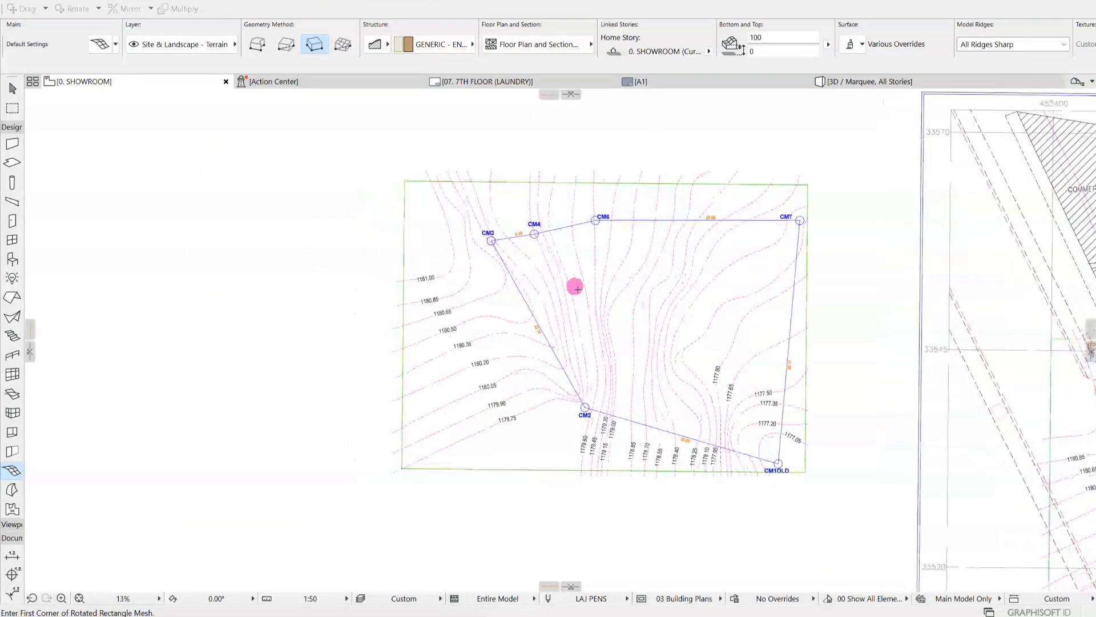
{"action": "scroll", "coordinate": [529, 257], "scroll_direction": "down", "scroll_amount": 1}
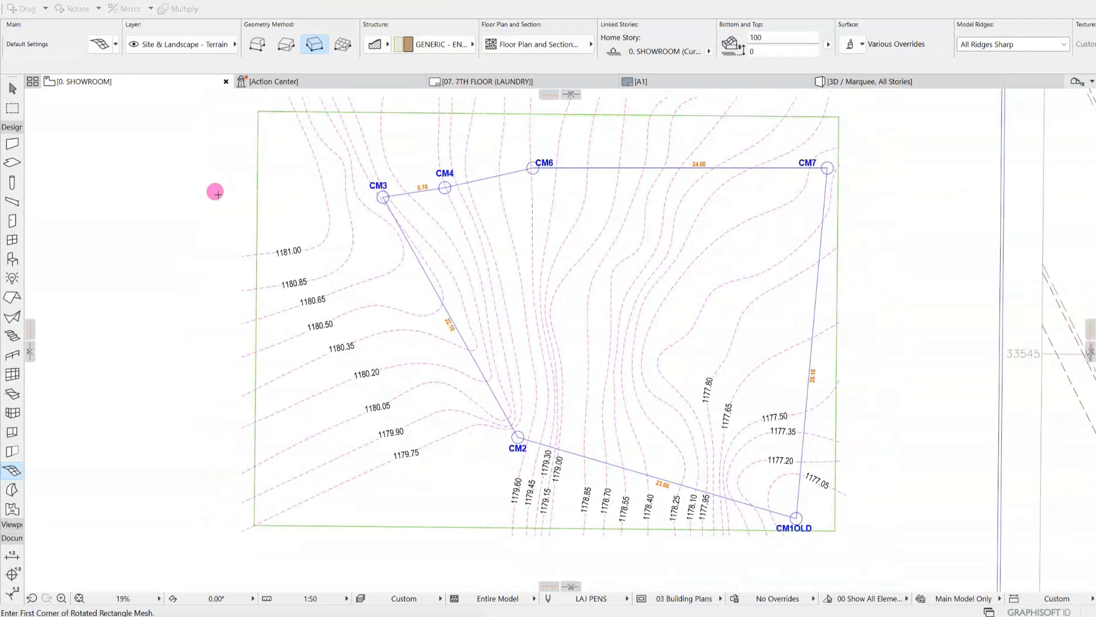
{"action": "middle_click_drag", "start_coordinate": [97, 137], "coordinate": [84, 154]}
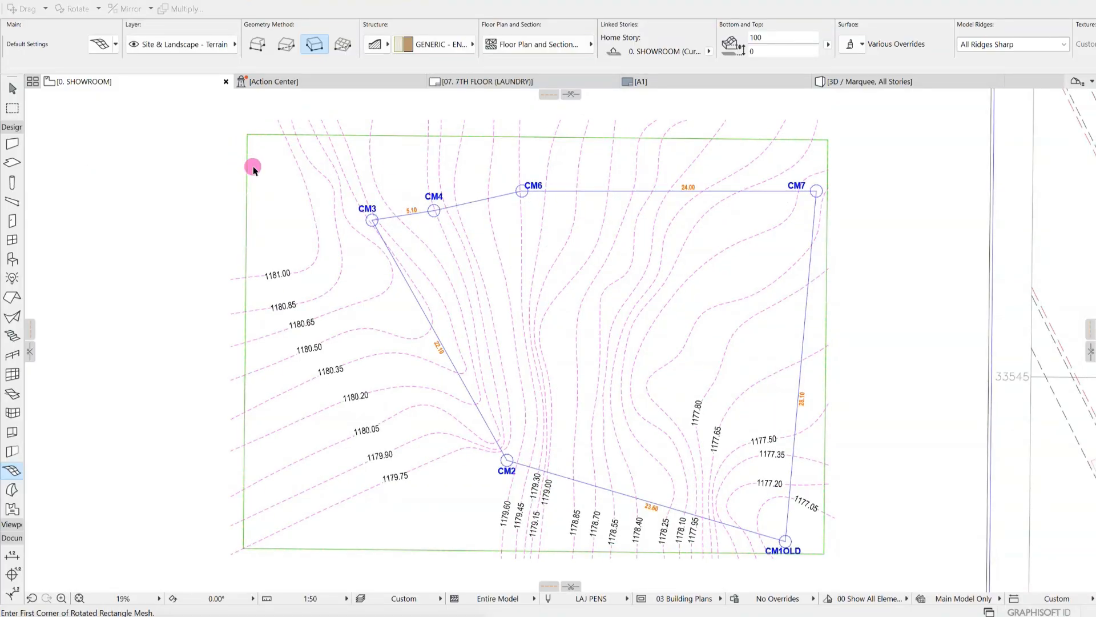
{"action": "key", "text": "shift"}
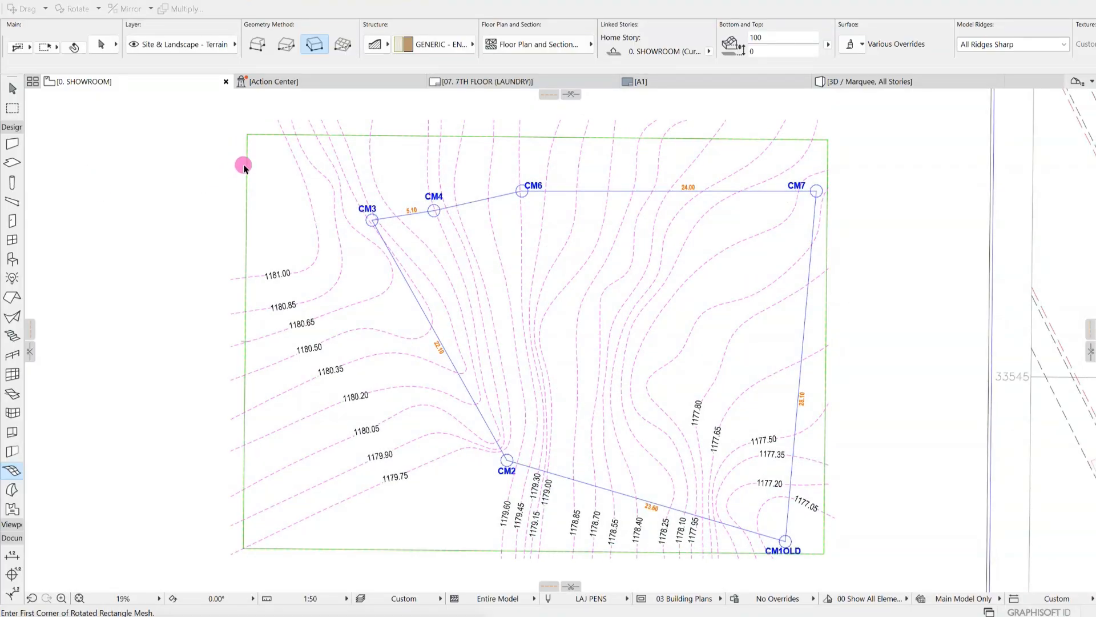
{"action": "left_click", "coordinate": [245, 166], "text": "shift"}
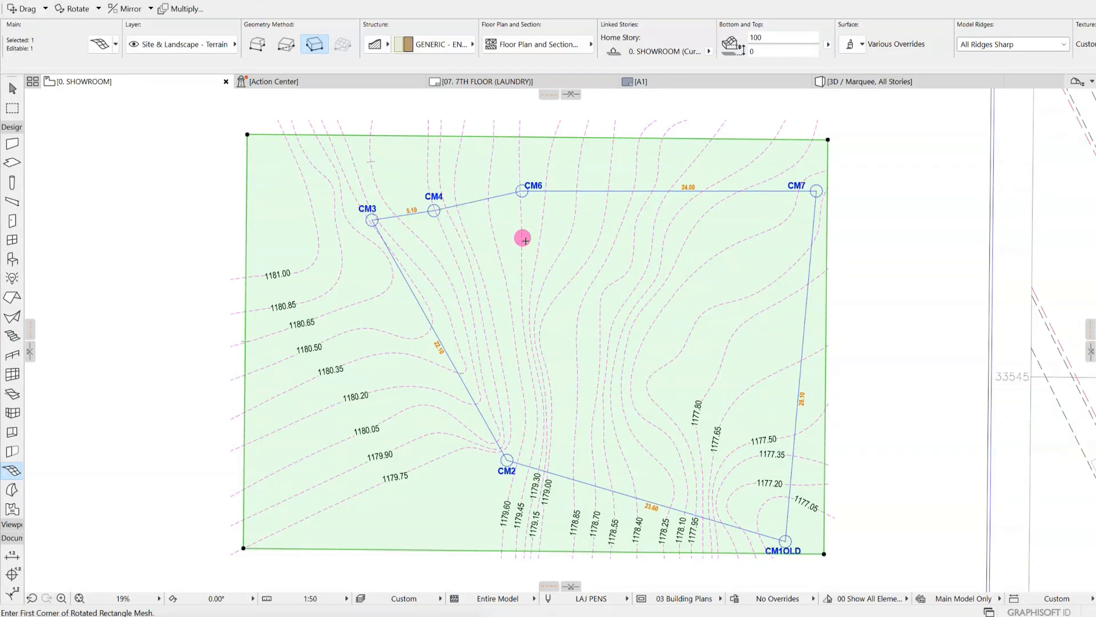
{"action": "key", "text": "ctrl+t"}
{"action": "scroll", "coordinate": [648, 209], "scroll_direction": "down", "scroll_amount": 3}
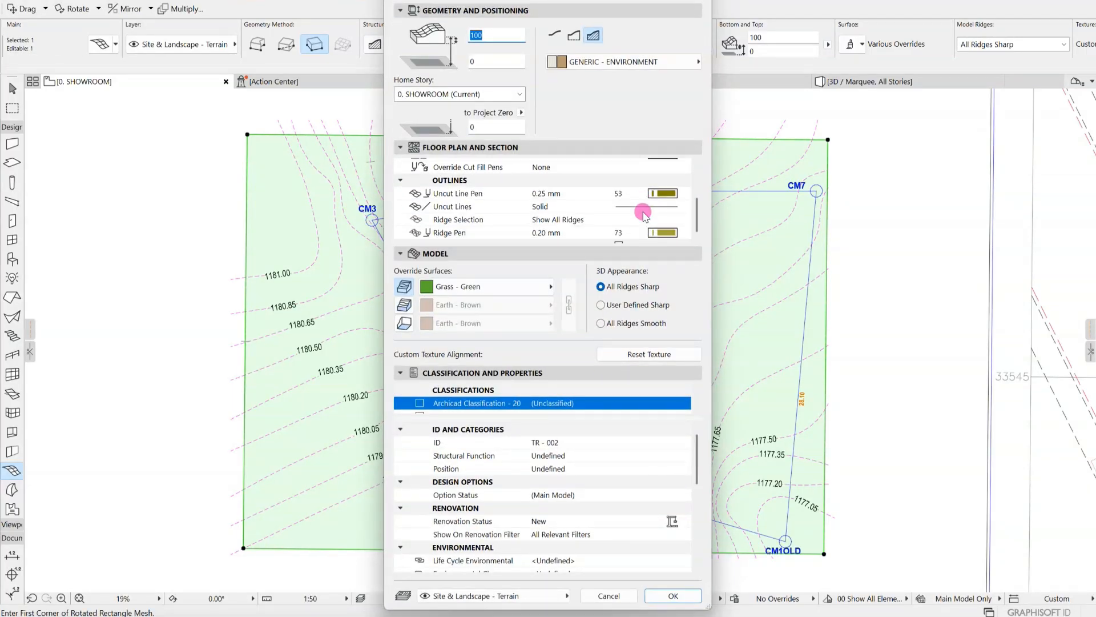
{"action": "left_click", "coordinate": [621, 227]}
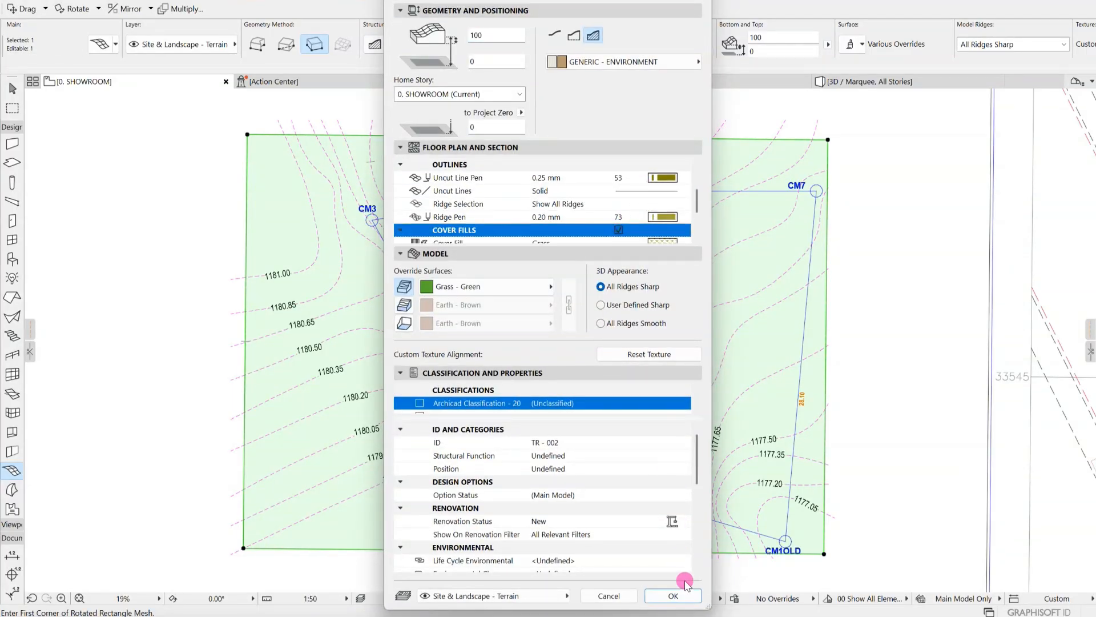
{"action": "left_click", "coordinate": [672, 596]}
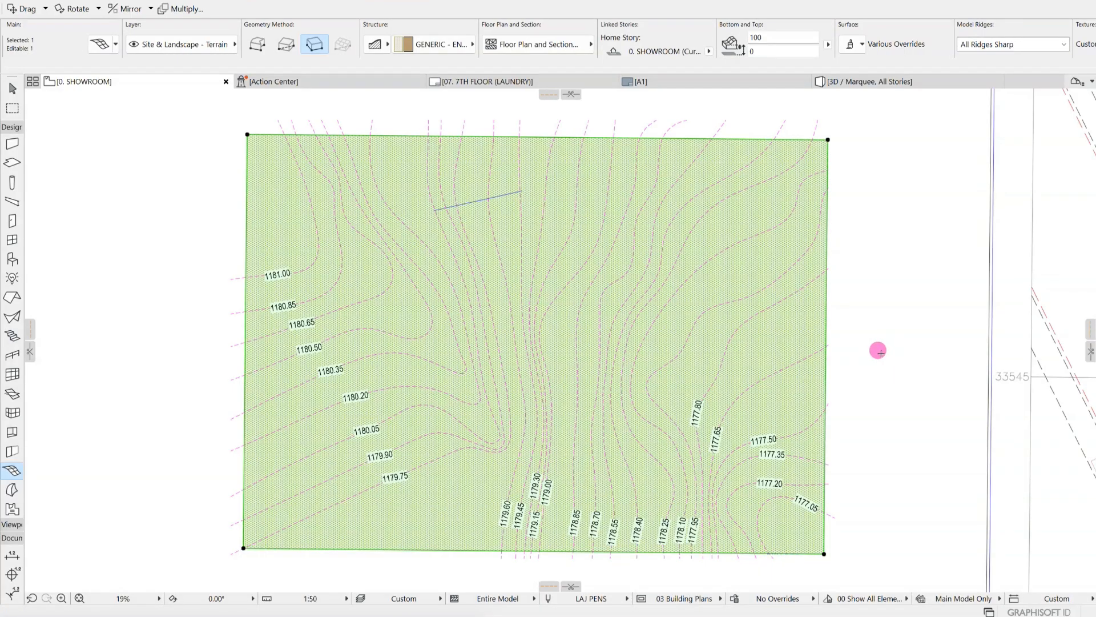
Turn off the selected mesh's cover fill and deselect the mesh
{"action": "double_click", "coordinate": [346, 190]}
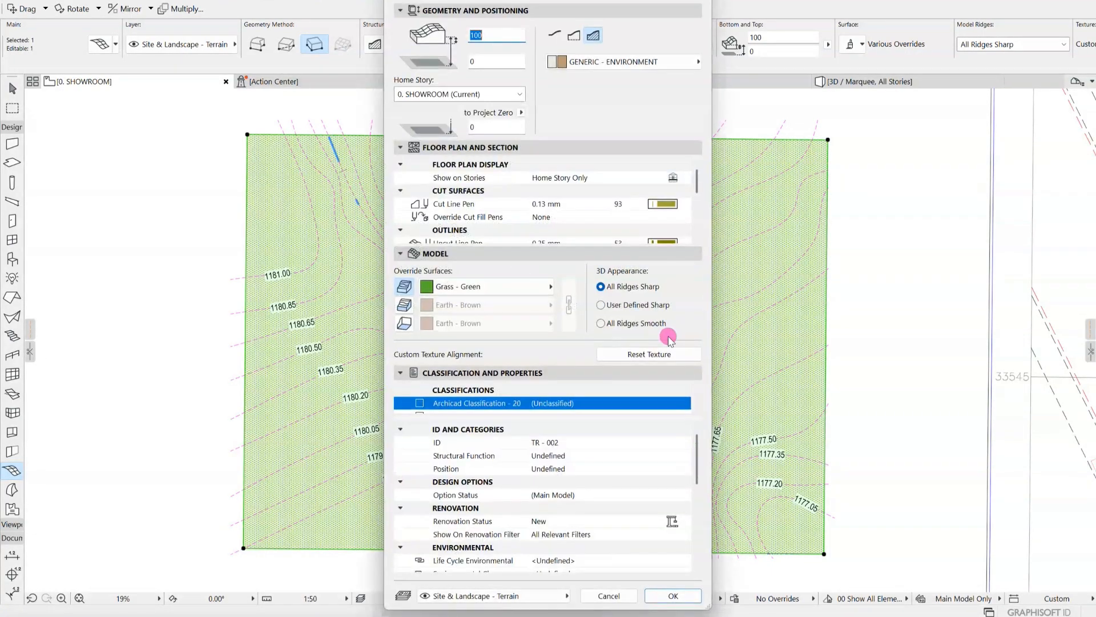
{"action": "scroll", "coordinate": [641, 204], "scroll_direction": "down", "scroll_amount": 3}
{"action": "scroll", "coordinate": [641, 206], "scroll_direction": "down", "scroll_amount": 1}
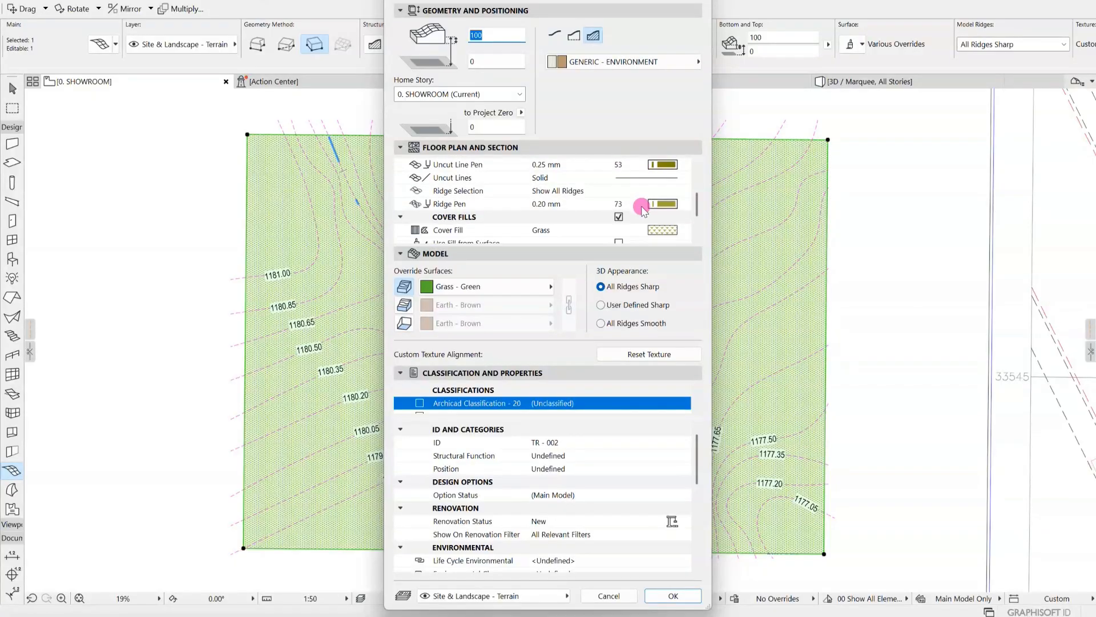
{"action": "left_click", "coordinate": [622, 234]}
{"action": "left_click", "coordinate": [674, 595]}
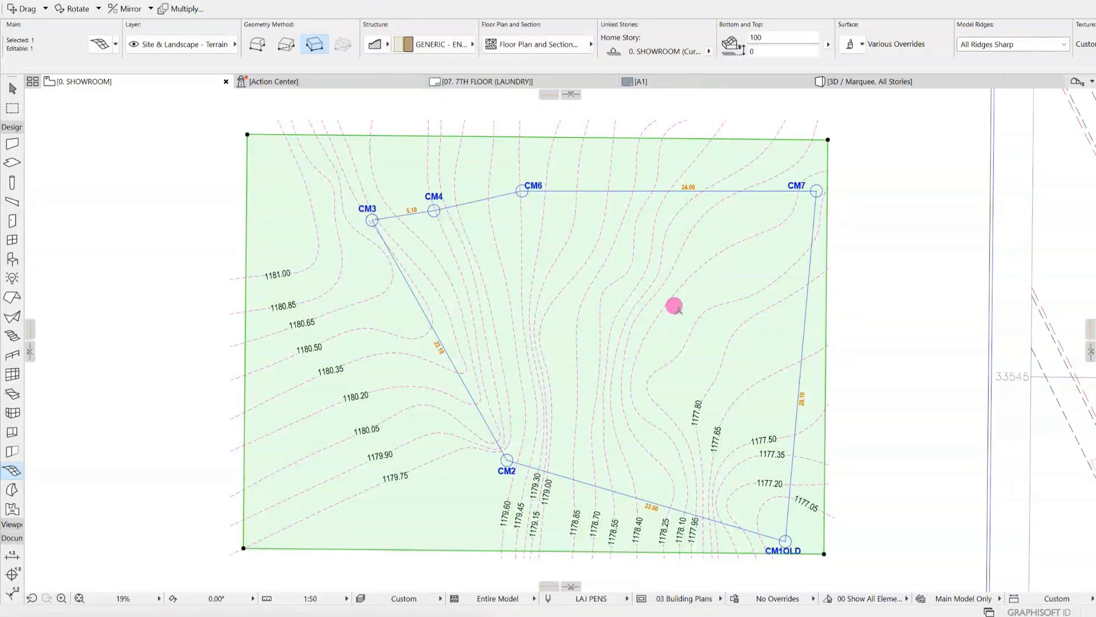
{"action": "key", "text": "Escape"}
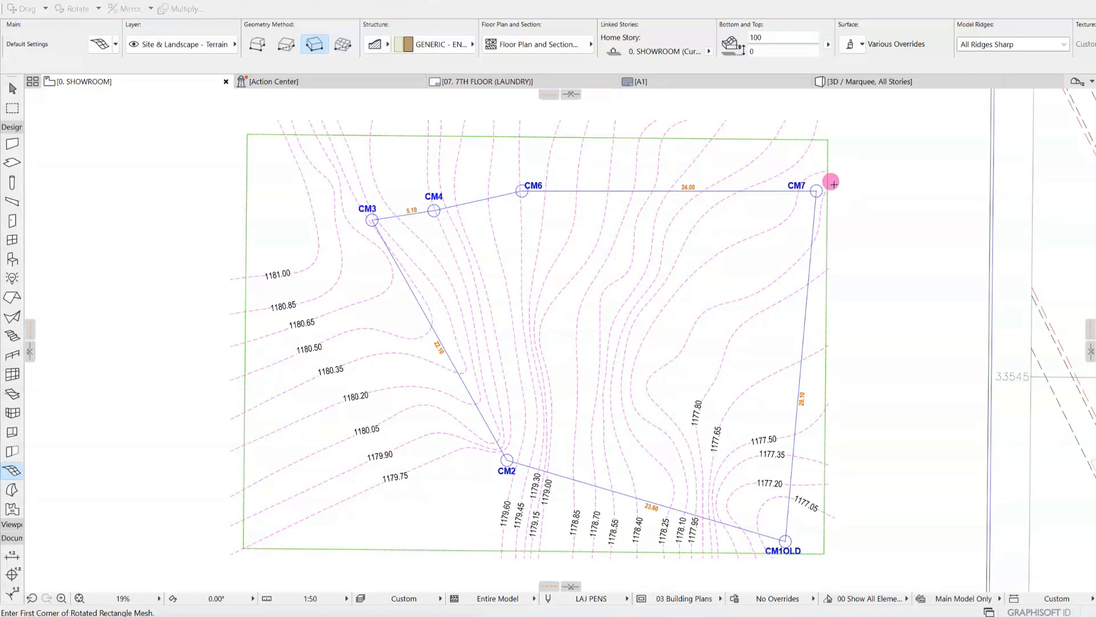
Enclose the mesh and contour plan in a rectangular marquee and examine the flat mesh in 3D
{"action": "left_click", "coordinate": [12, 108]}
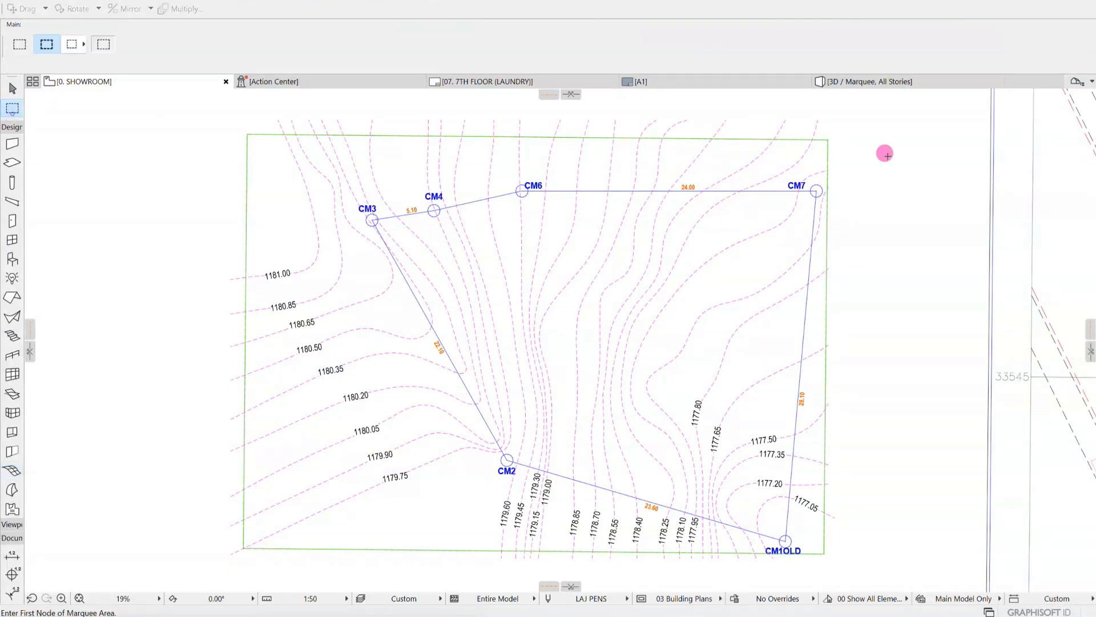
{"action": "left_click", "coordinate": [872, 117]}
{"action": "left_click", "coordinate": [203, 583]}
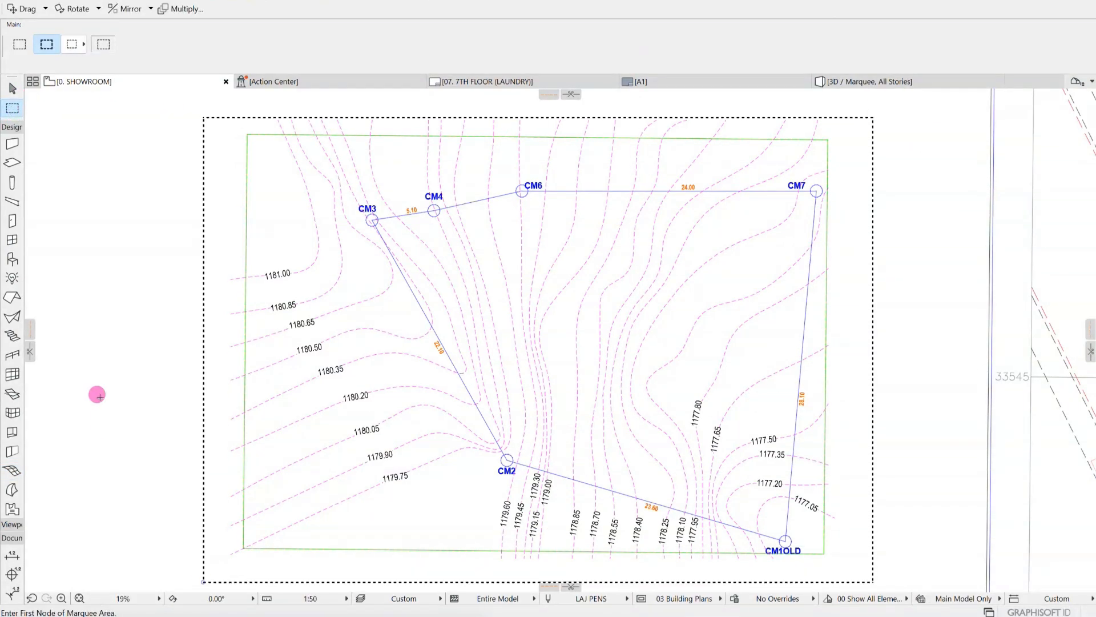
{"action": "right_click", "coordinate": [101, 398]}
{"action": "left_click", "coordinate": [175, 580]}
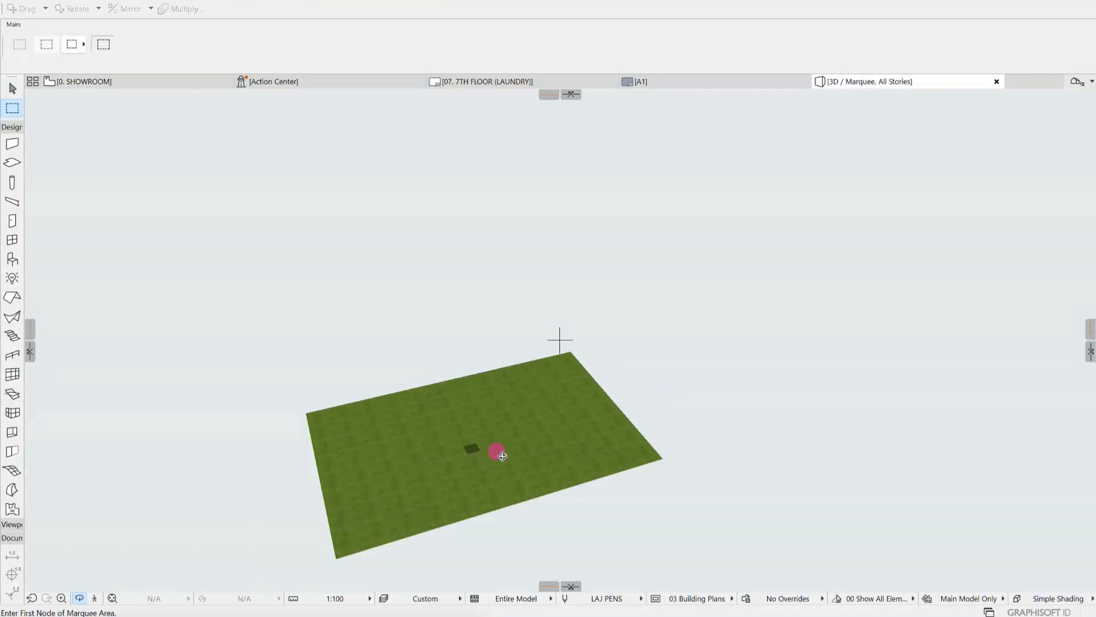
{"action": "middle_click_drag", "start_coordinate": [495, 449], "coordinate": [711, 222]}
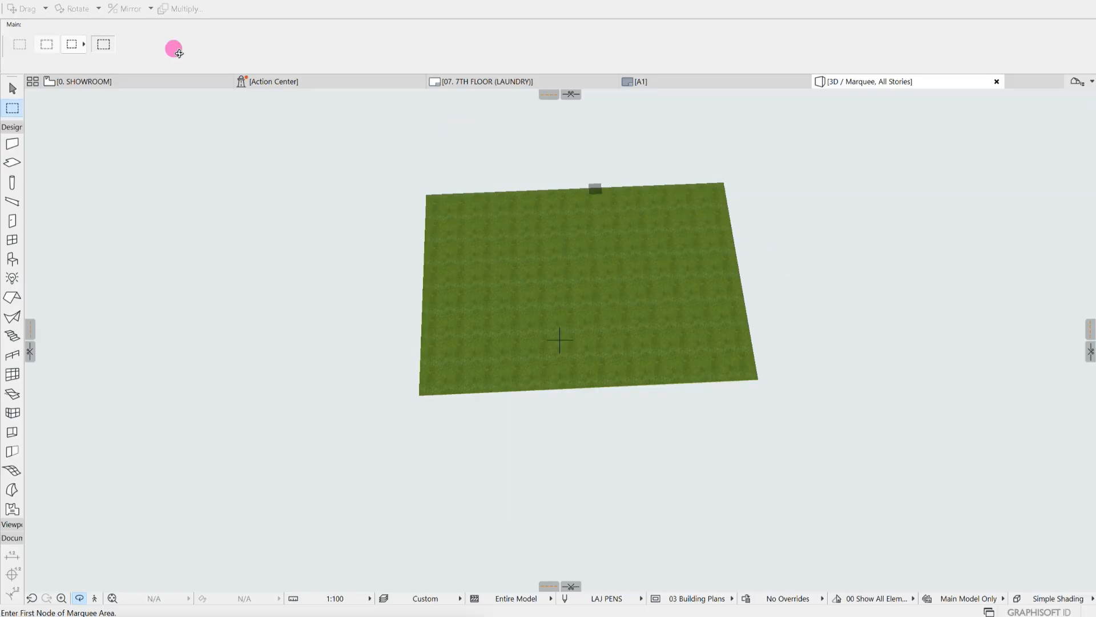
{"action": "middle_click_drag", "start_coordinate": [766, 289], "coordinate": [780, 265], "text": "shift"}
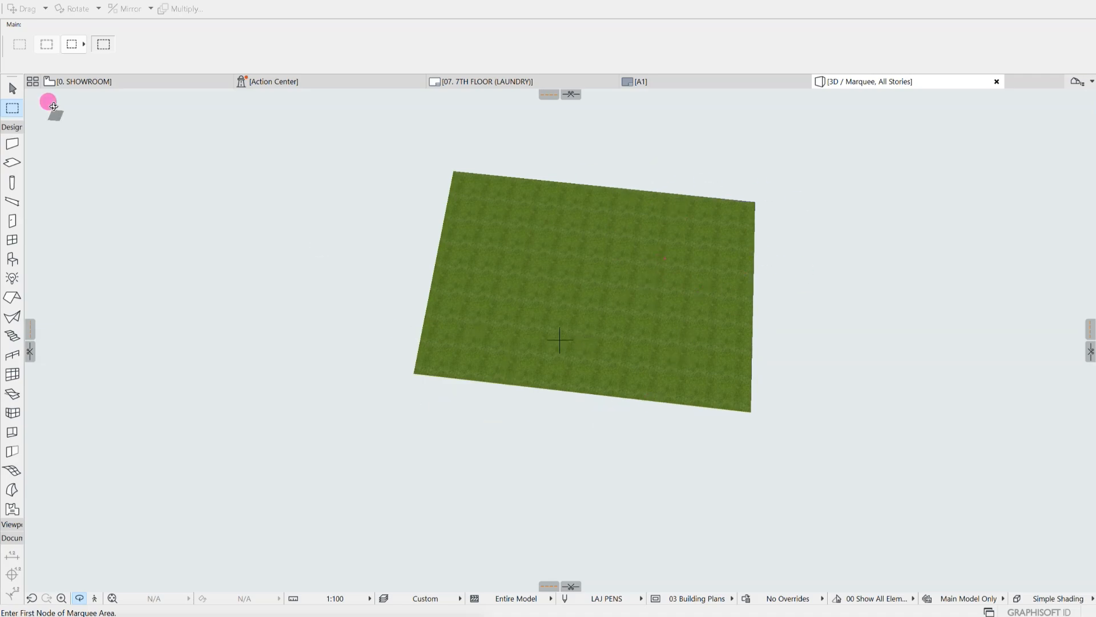
Return to the 0. SHOWROOM floor plan and clear the marquee around the mesh
{"action": "left_click", "coordinate": [80, 81]}
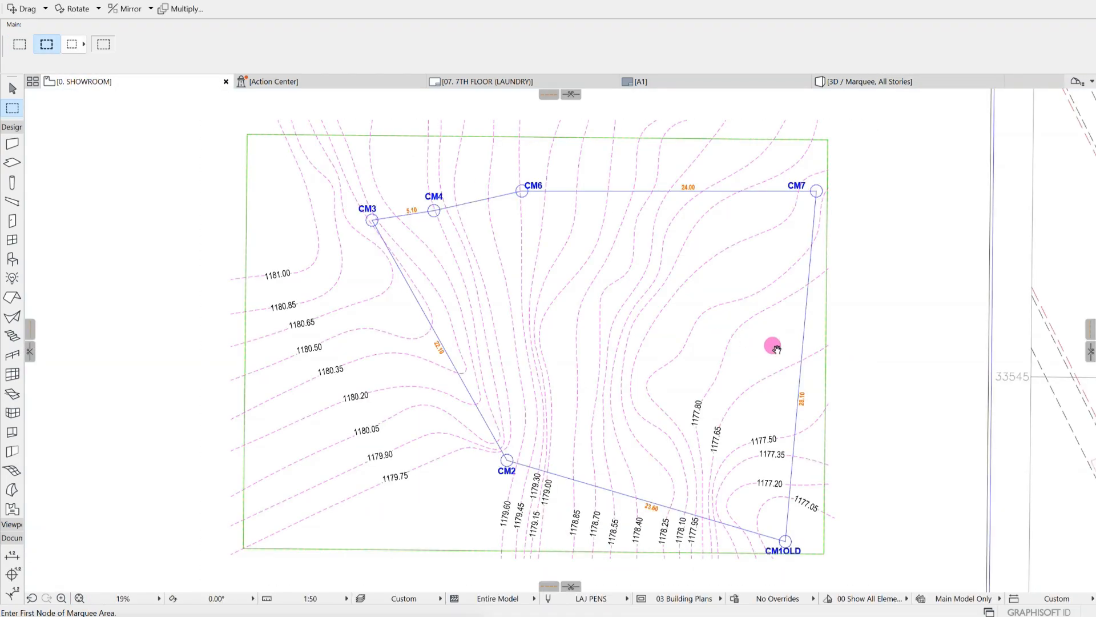
{"action": "middle_click_drag", "start_coordinate": [778, 348], "coordinate": [702, 329]}
{"action": "key", "text": "Escape"}
{"action": "key", "text": "Escape"}
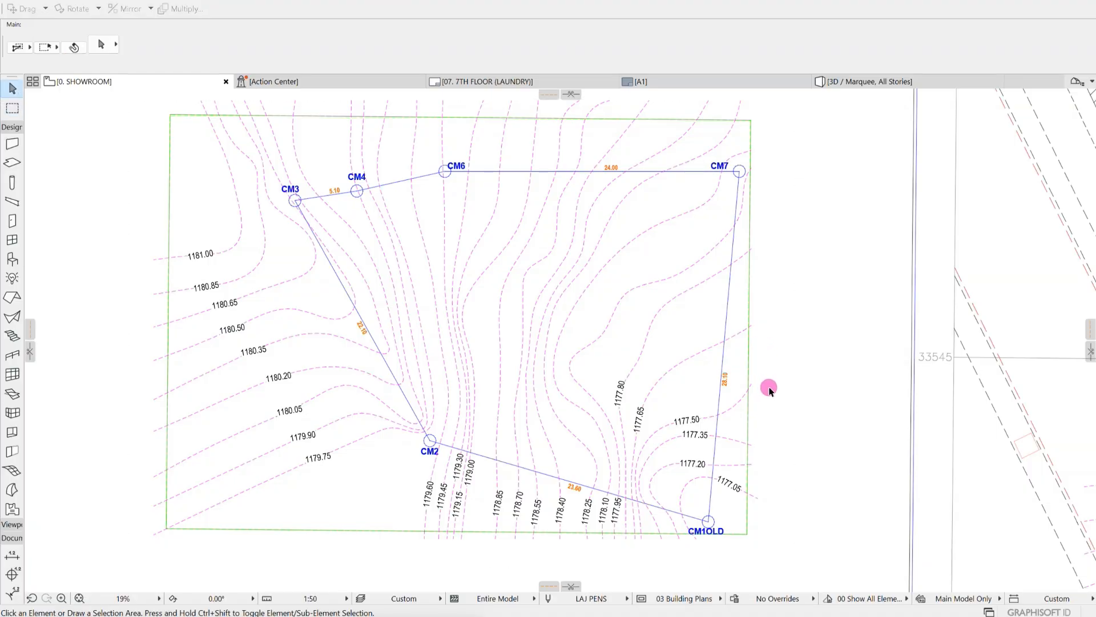
{"action": "middle_click_drag", "start_coordinate": [770, 390], "coordinate": [810, 403]}
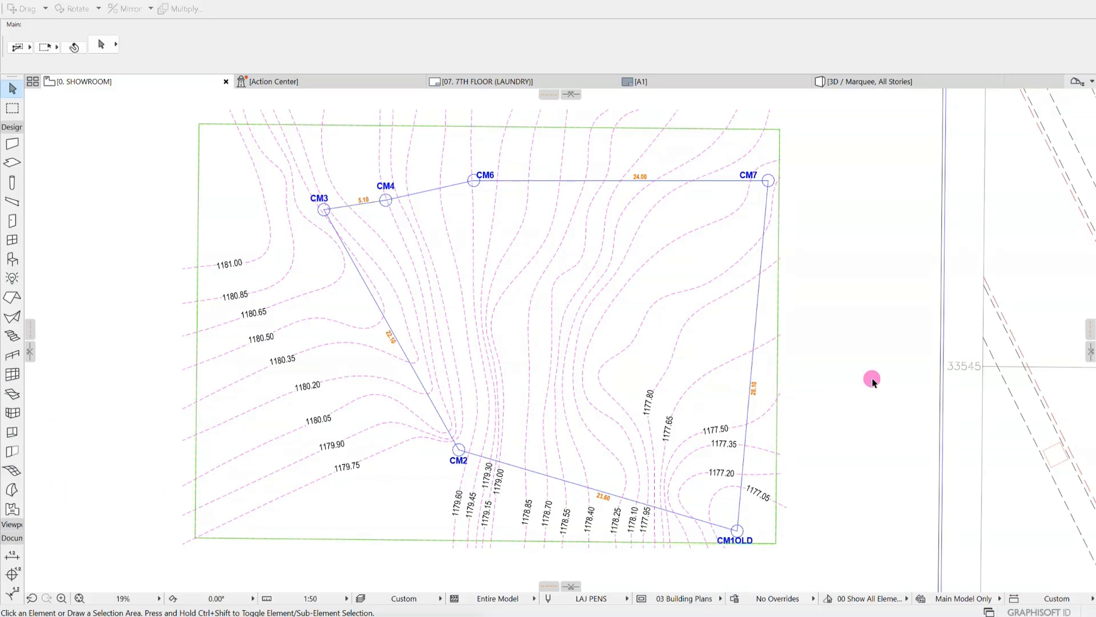
Select the mesh and add the 1177.05 contour to it as new mesh points, using Fit to User Ridges
{"action": "left_click", "coordinate": [10, 473]}
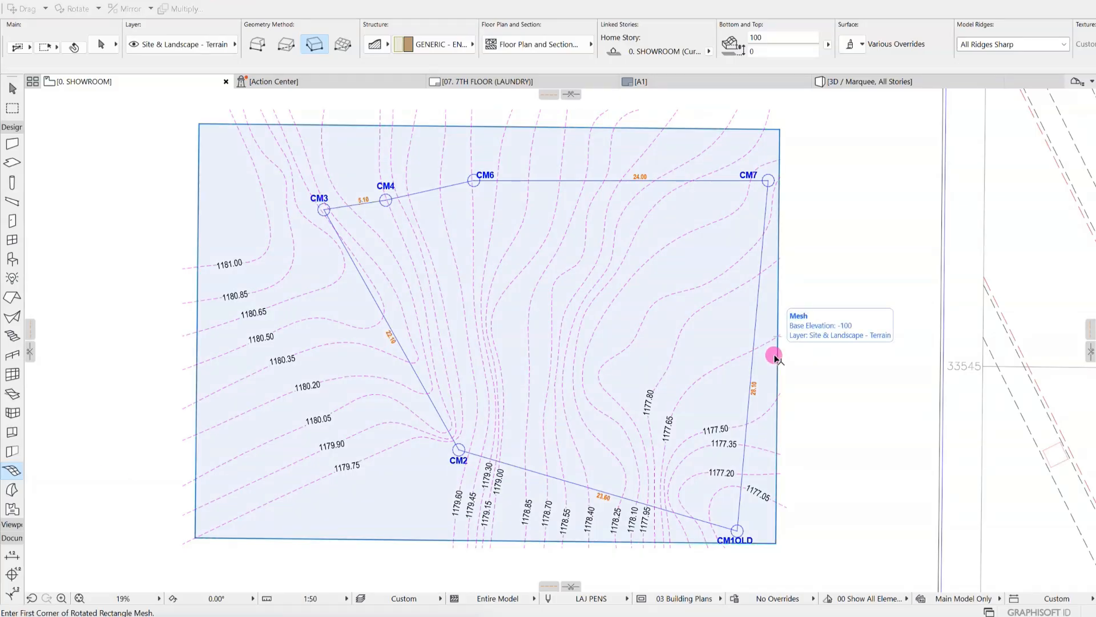
{"action": "left_click", "coordinate": [775, 357], "text": "shift"}
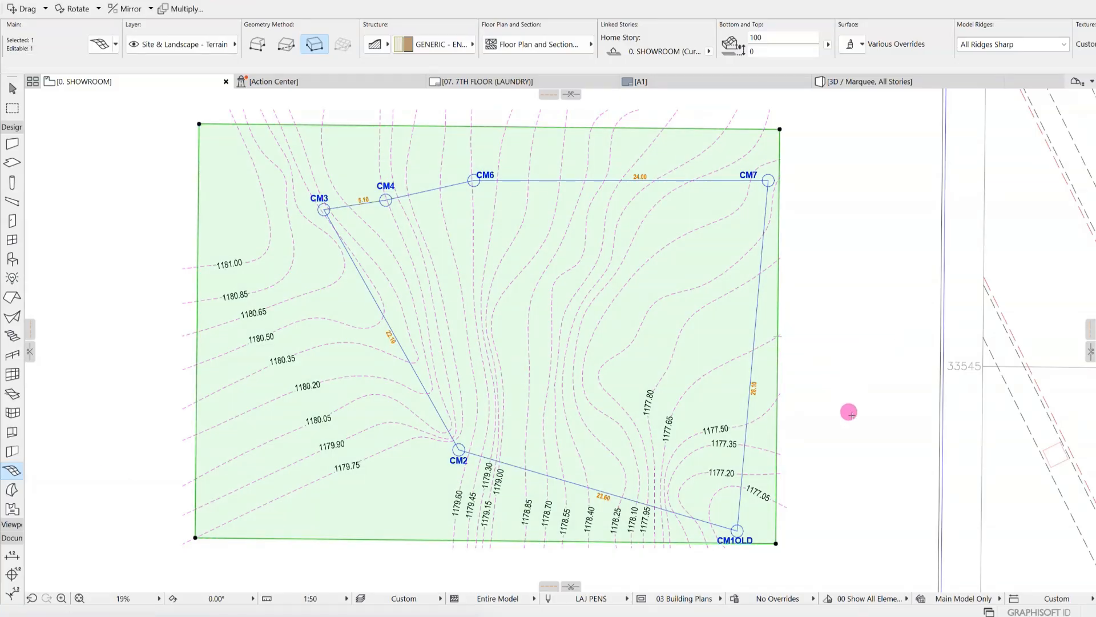
{"action": "middle_click_drag", "start_coordinate": [849, 412], "coordinate": [816, 412]}
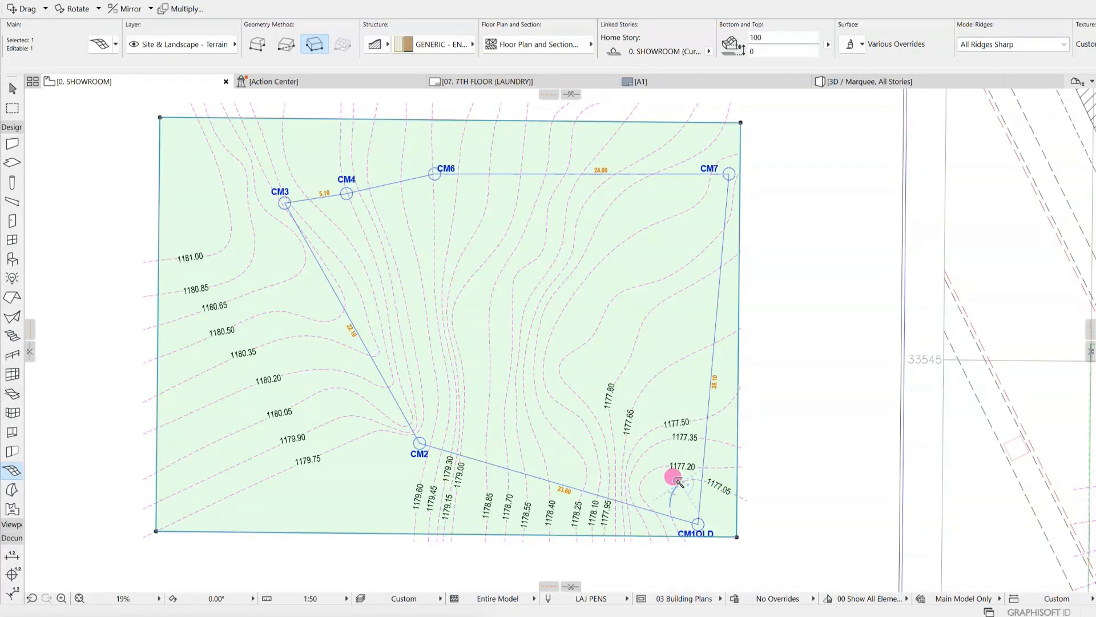
{"action": "left_click", "coordinate": [680, 484]}
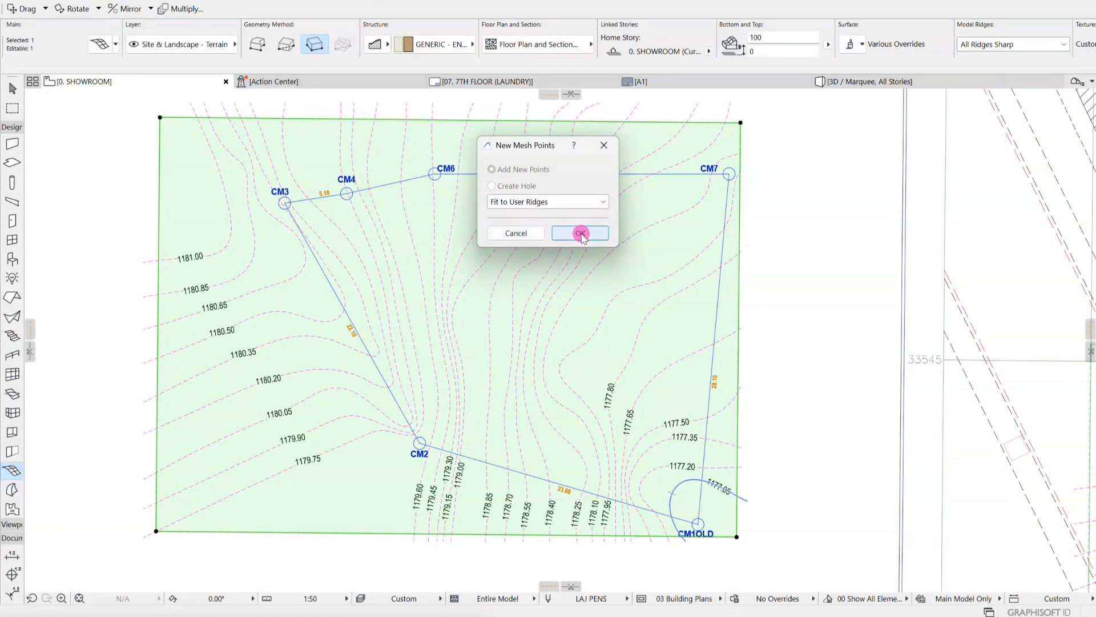
{"action": "left_click", "coordinate": [581, 233]}
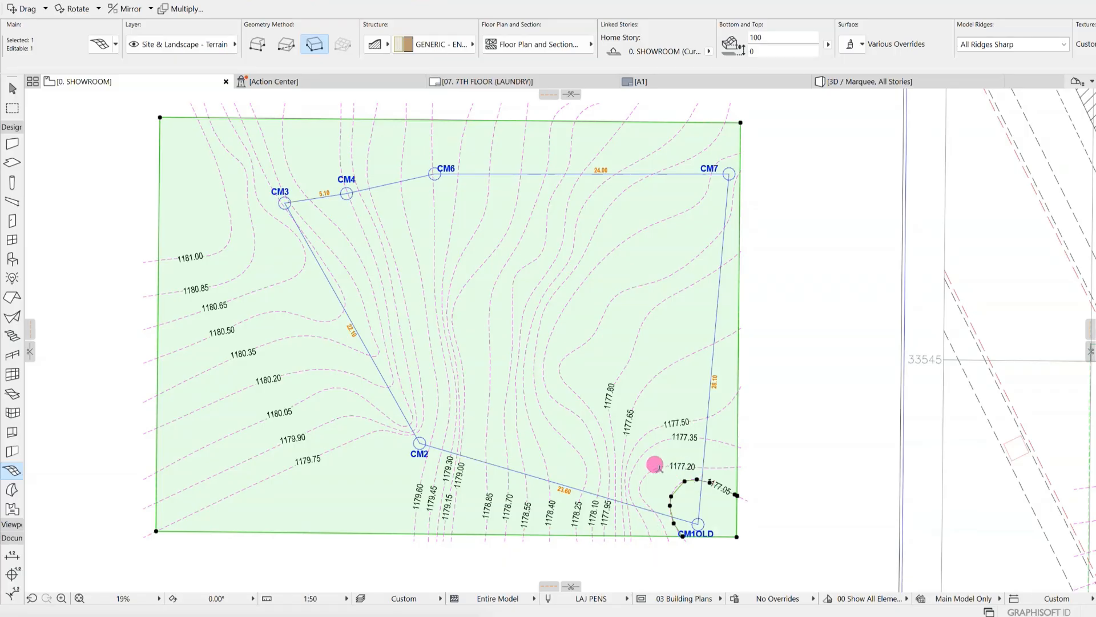
Add the 1177.20, 1177.35, 1177.50 and 1177.65 contours to the mesh as new points, using Fit to User Ridges
{"action": "key", "text": "space"}
{"action": "left_click", "coordinate": [655, 466]}
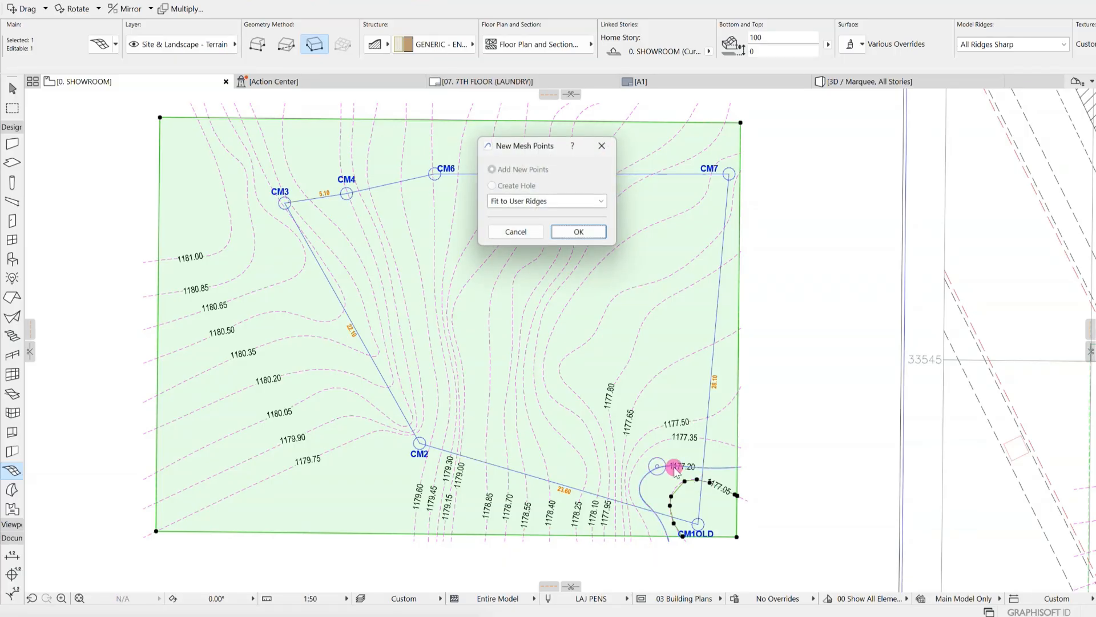
{"action": "left_click", "coordinate": [595, 235]}
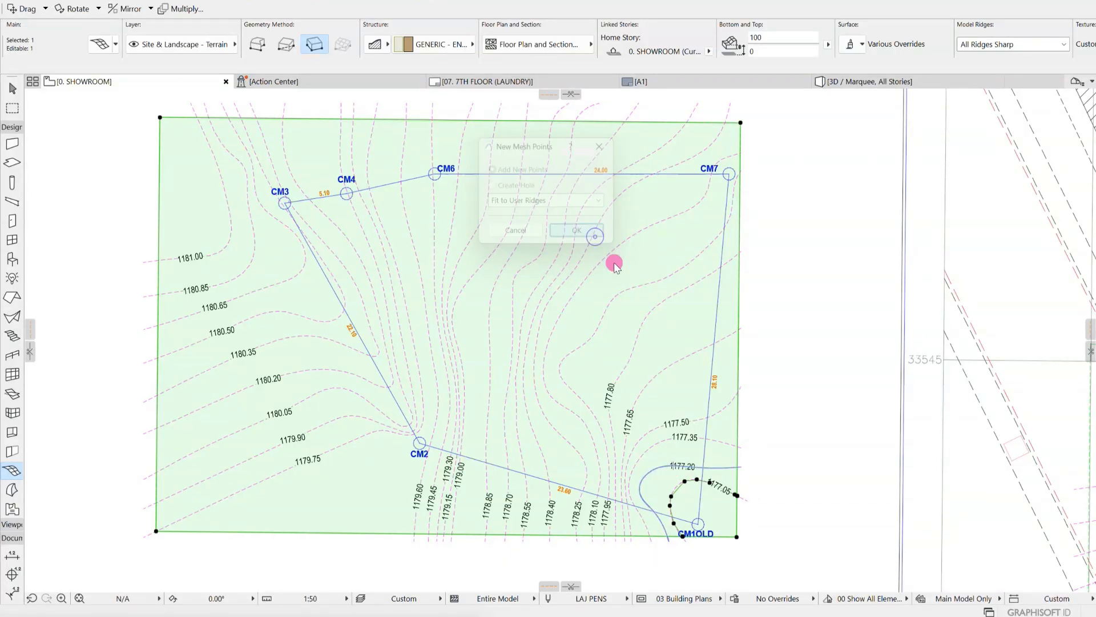
{"action": "left_click", "coordinate": [740, 424]}
{"action": "left_click", "coordinate": [582, 233]}
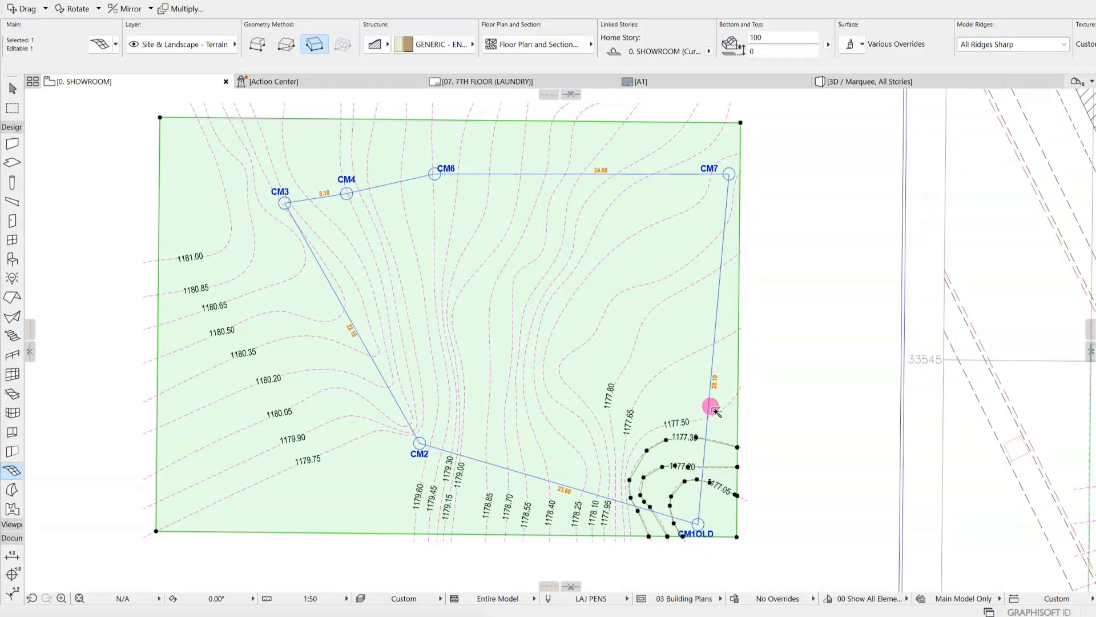
{"action": "left_click", "coordinate": [714, 388]}
{"action": "left_click", "coordinate": [593, 225]}
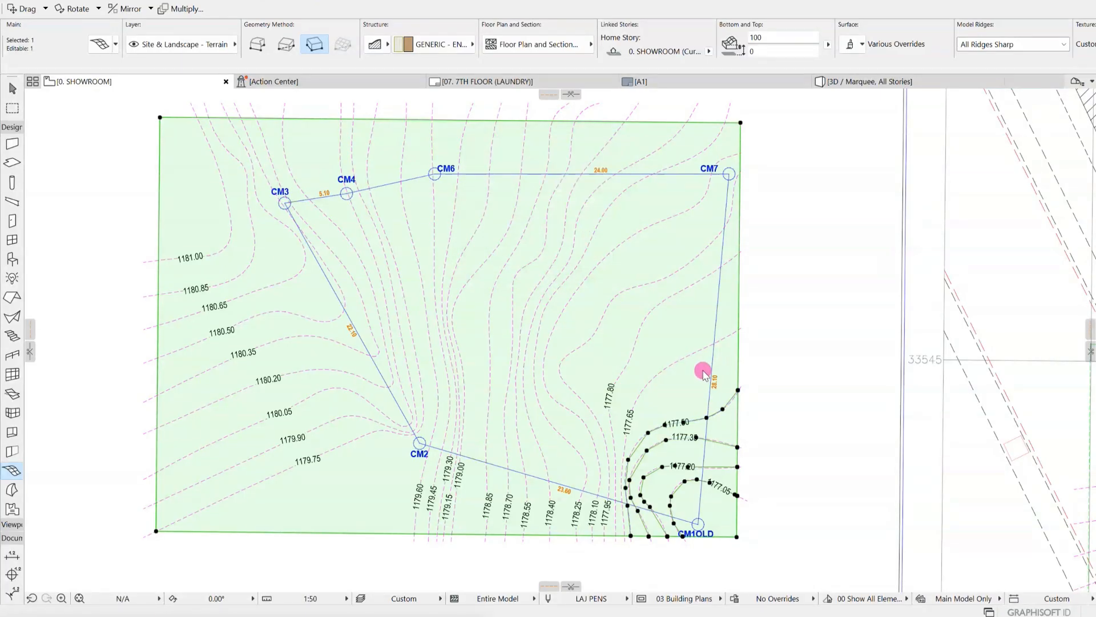
{"action": "left_click", "coordinate": [688, 359]}
{"action": "left_click", "coordinate": [574, 227]}
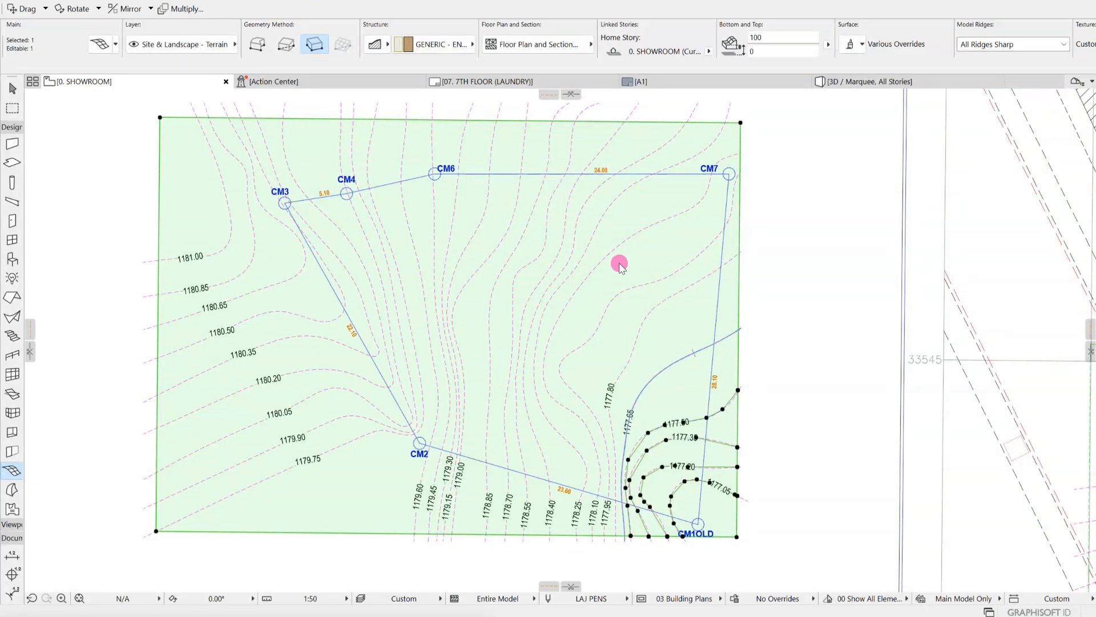
Add the 1177.80, 1177.95, 1178.10 and 1178.25 contours to the mesh as new points, using Fit to User Ridges
{"action": "left_click", "coordinate": [647, 322]}
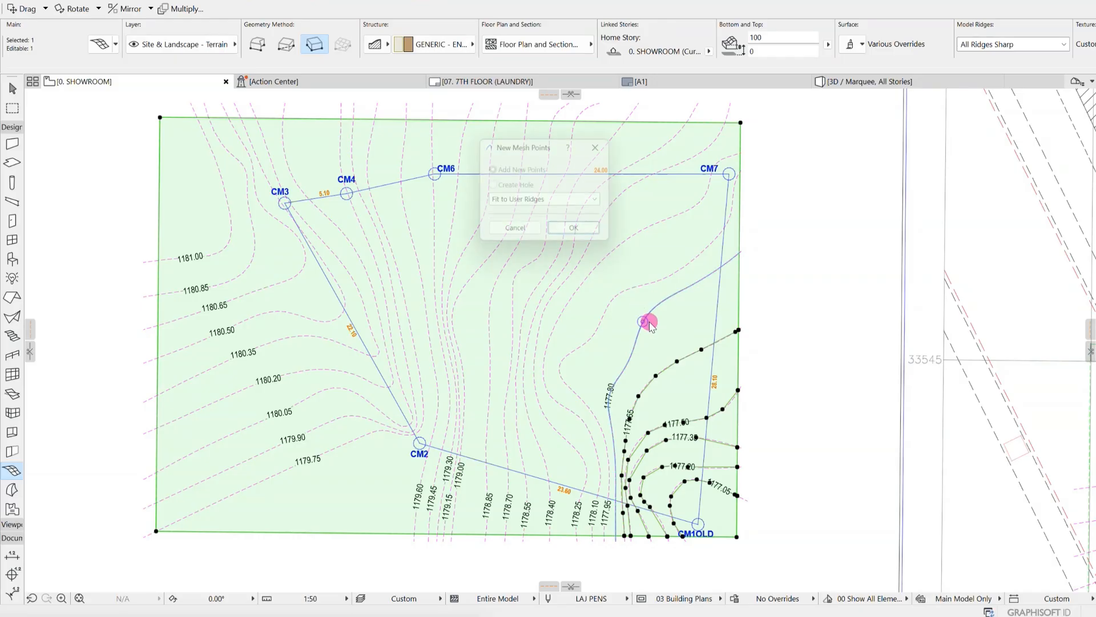
{"action": "left_click", "coordinate": [583, 228]}
{"action": "left_click", "coordinate": [622, 290]}
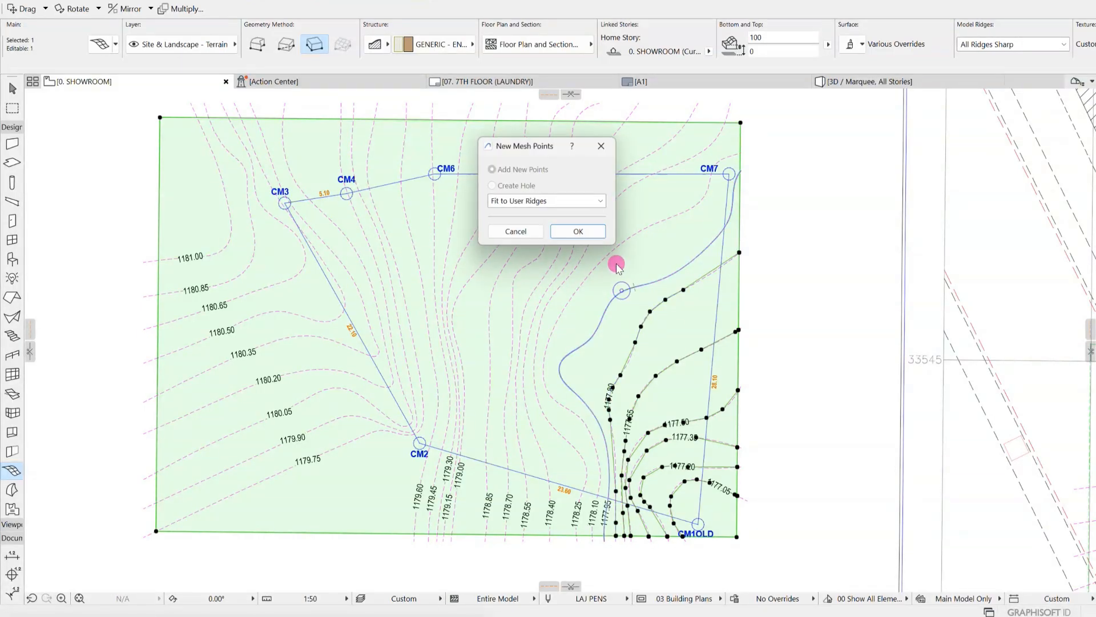
{"action": "left_click", "coordinate": [589, 228]}
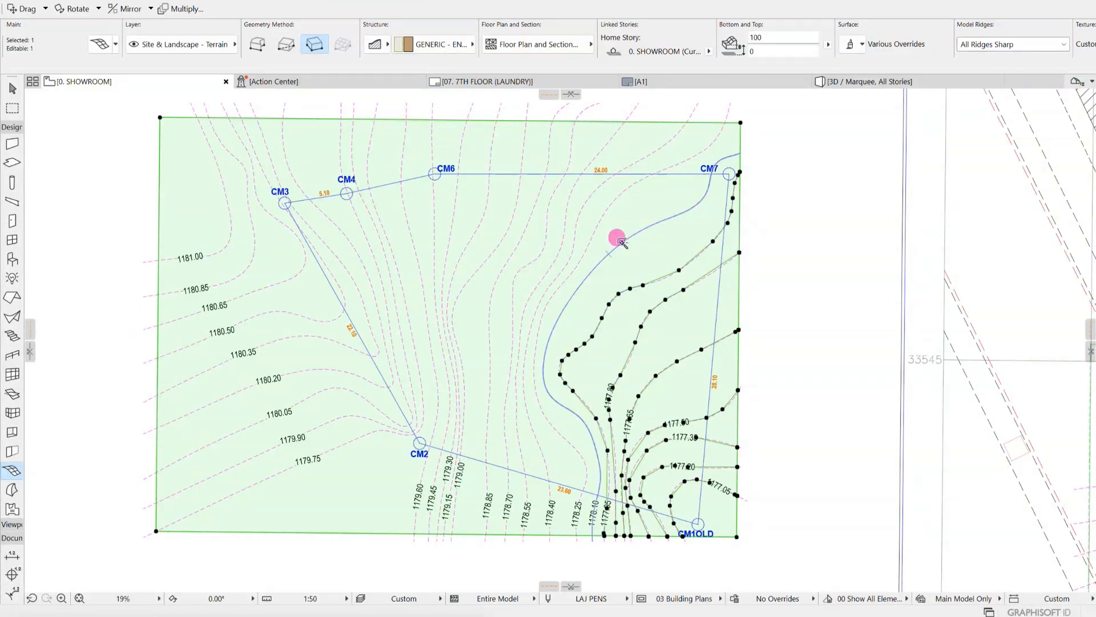
{"action": "left_click", "coordinate": [618, 238]}
{"action": "left_click", "coordinate": [582, 233]}
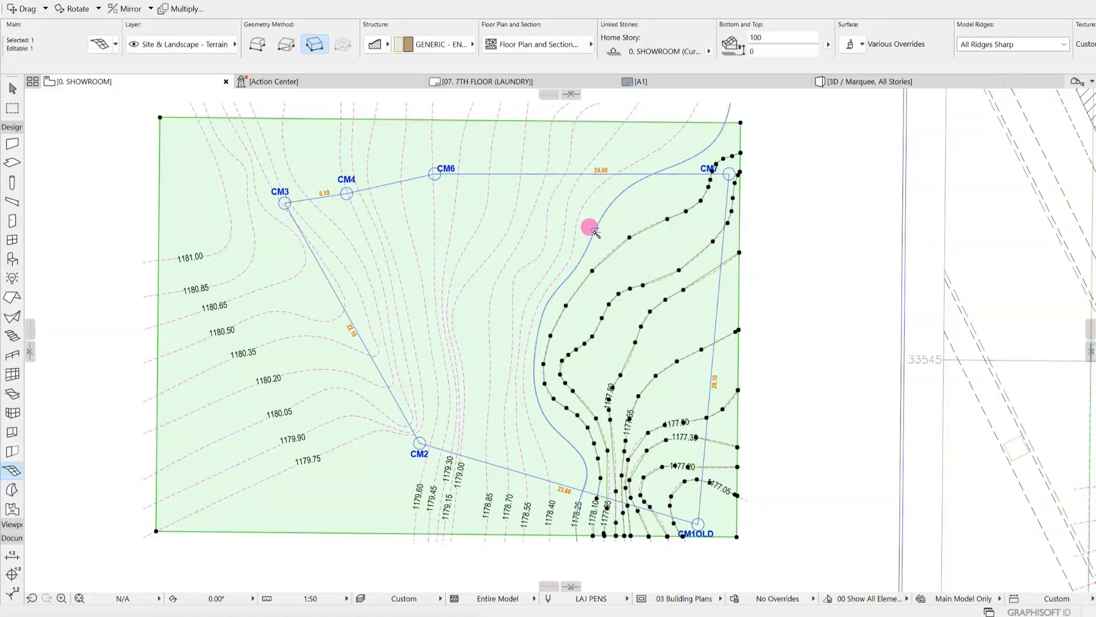
{"action": "left_click", "coordinate": [569, 195]}
{"action": "left_click", "coordinate": [582, 233]}
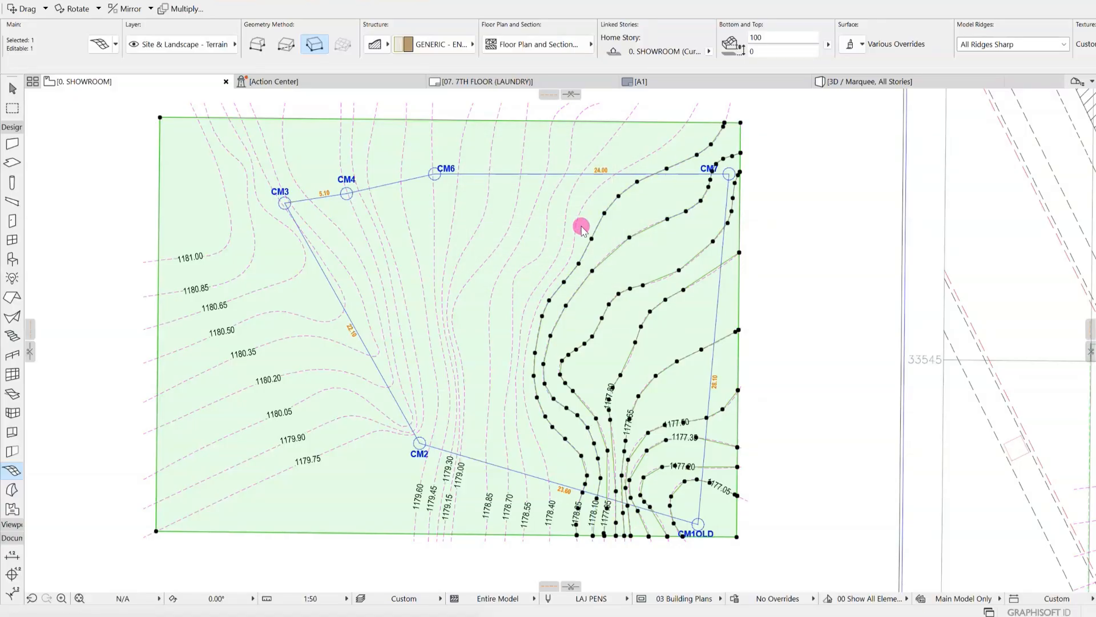
Add the 1178.40, 1178.55, 1178.70 and 1178.85 contours to the mesh as new points, using Fit to User Ridges
{"action": "left_click", "coordinate": [573, 215]}
{"action": "left_click", "coordinate": [588, 234]}
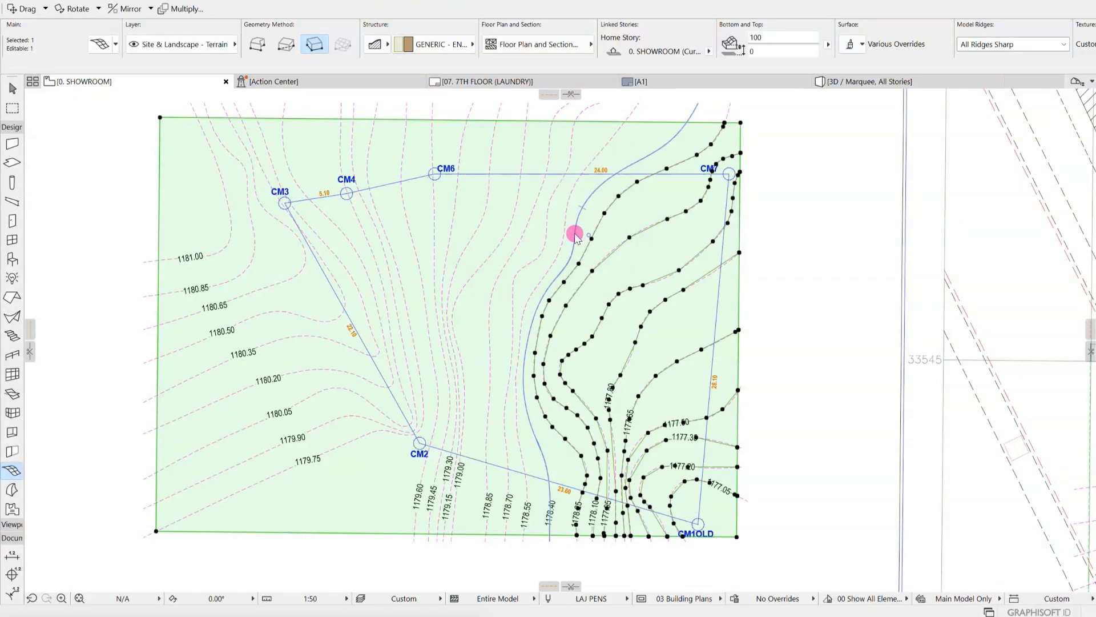
{"action": "left_click", "coordinate": [563, 216]}
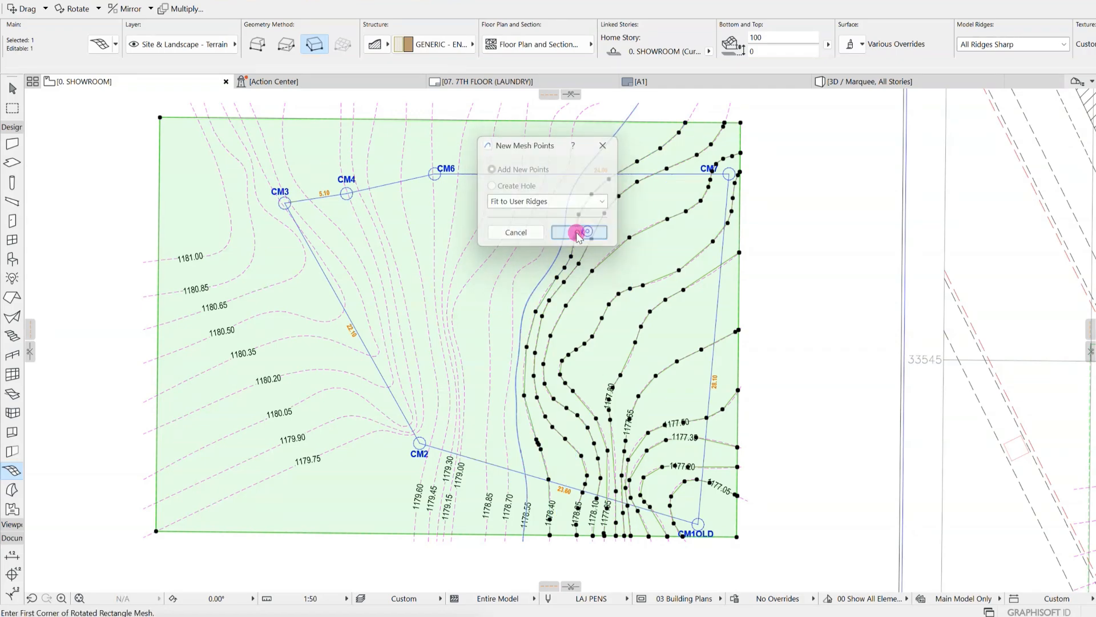
{"action": "left_click", "coordinate": [588, 234]}
{"action": "left_click", "coordinate": [545, 238]}
{"action": "left_click", "coordinate": [569, 231]}
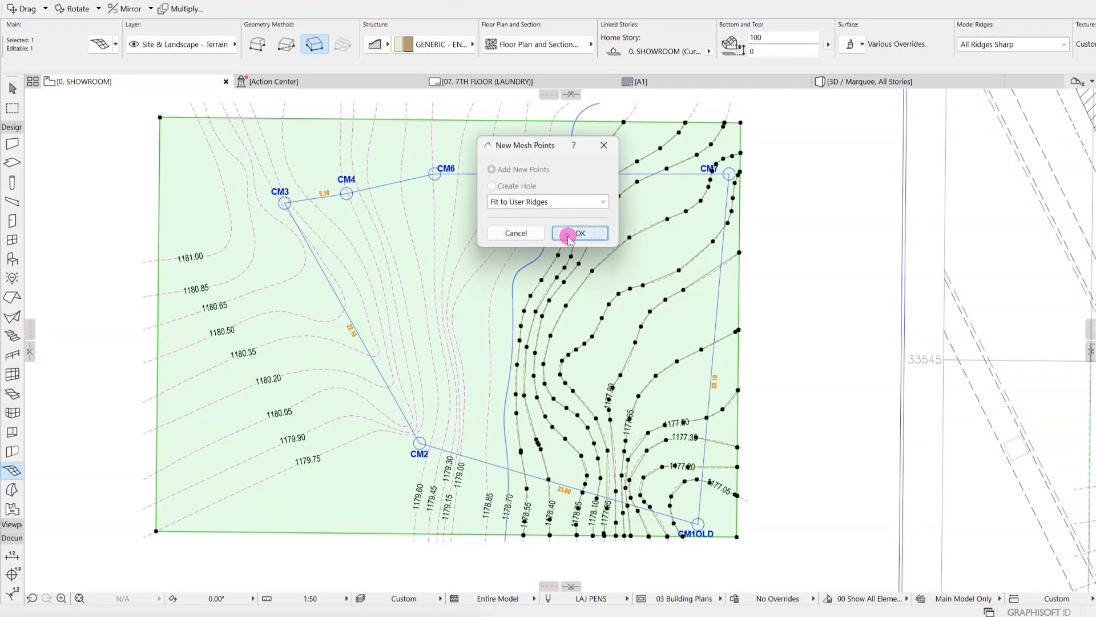
{"action": "left_click", "coordinate": [547, 241]}
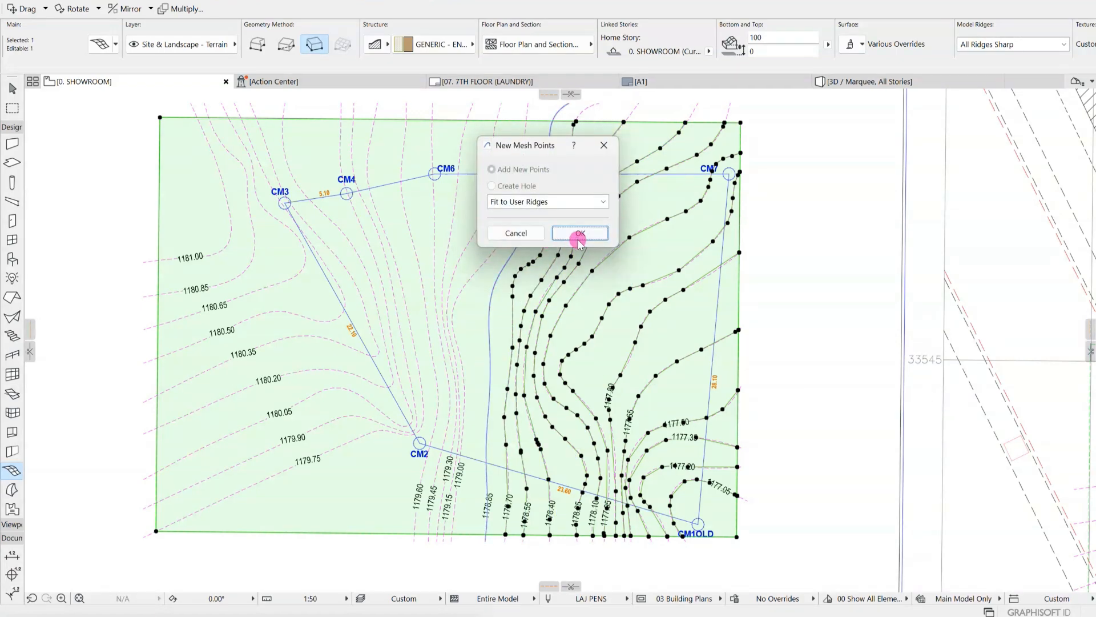
{"action": "left_click", "coordinate": [576, 234]}
Add the 1179.00, 1179.15, 1179.30, 1179.45 and 1179.60 contours to the mesh as new points, using Fit to User Ridges
{"action": "left_click", "coordinate": [524, 252]}
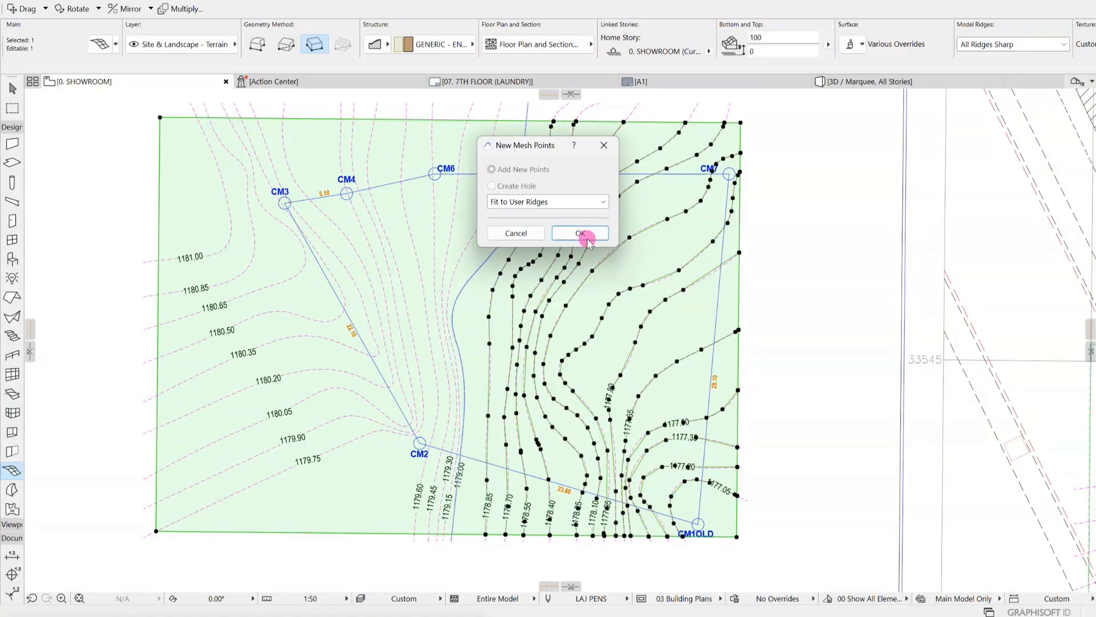
{"action": "left_click", "coordinate": [566, 234]}
{"action": "left_click", "coordinate": [472, 235]}
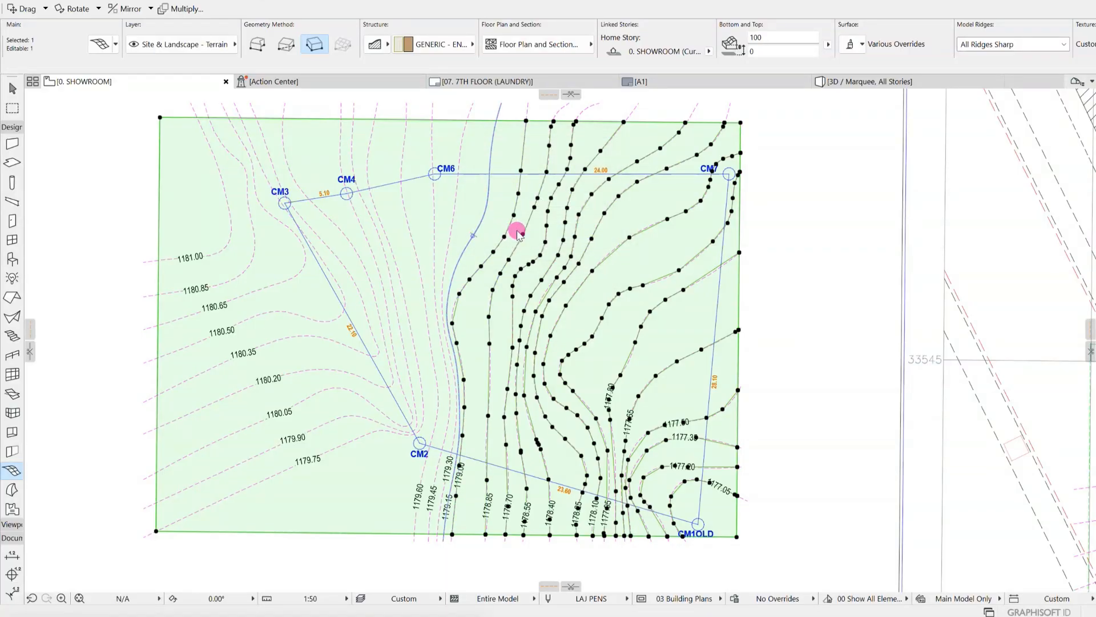
{"action": "left_click", "coordinate": [518, 230]}
{"action": "left_click", "coordinate": [452, 228]}
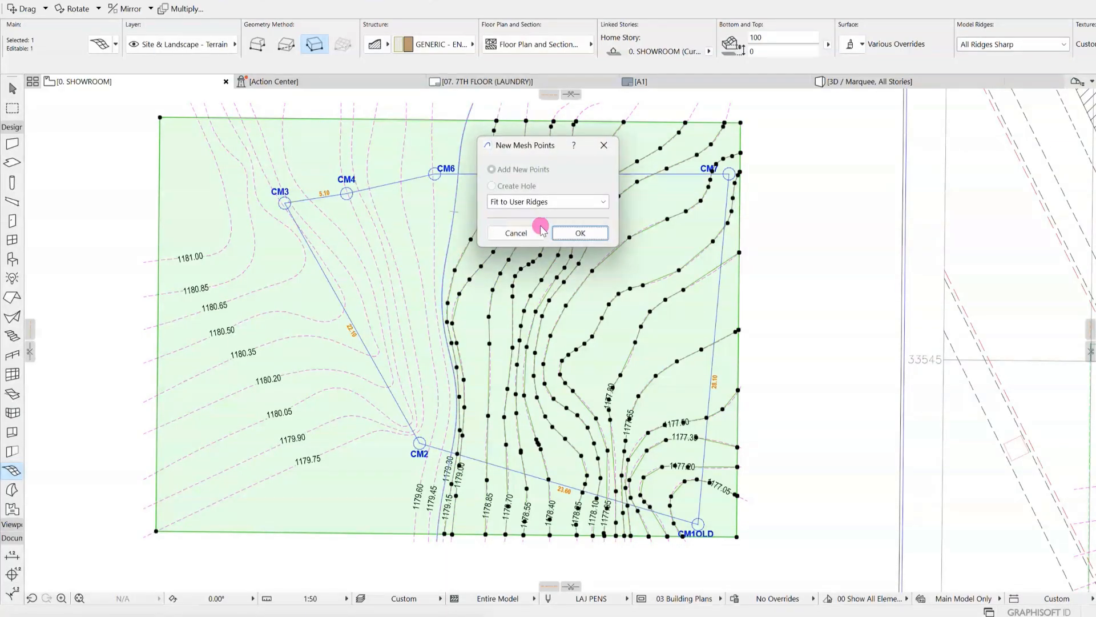
{"action": "left_click", "coordinate": [571, 234]}
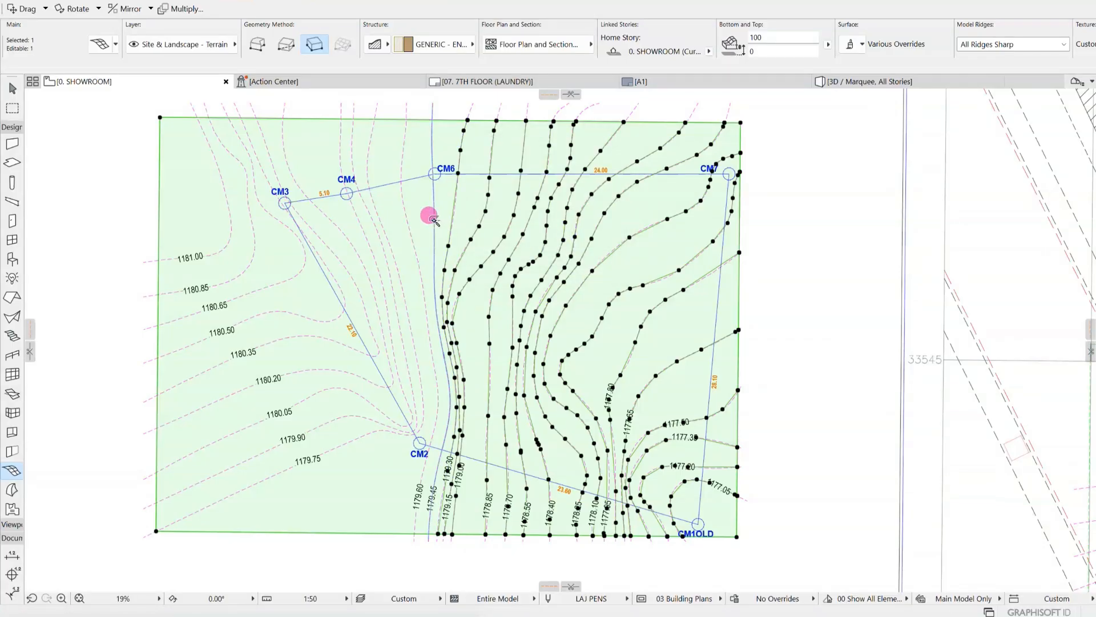
{"action": "left_click", "coordinate": [432, 215]}
{"action": "left_click", "coordinate": [581, 234]}
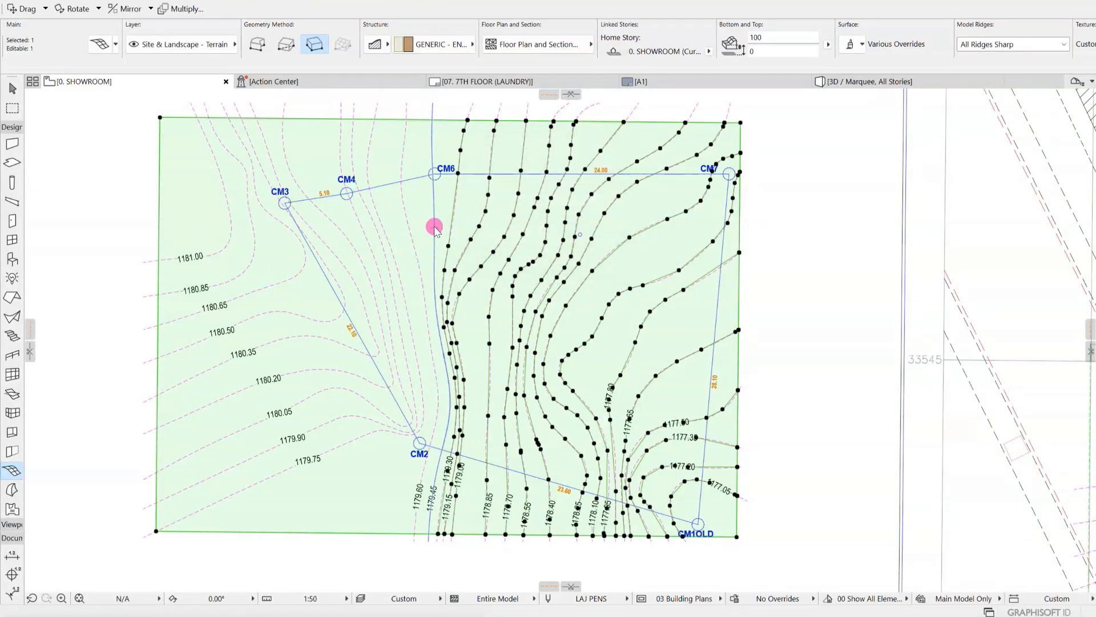
{"action": "left_click", "coordinate": [406, 231]}
{"action": "left_click", "coordinate": [556, 234]}
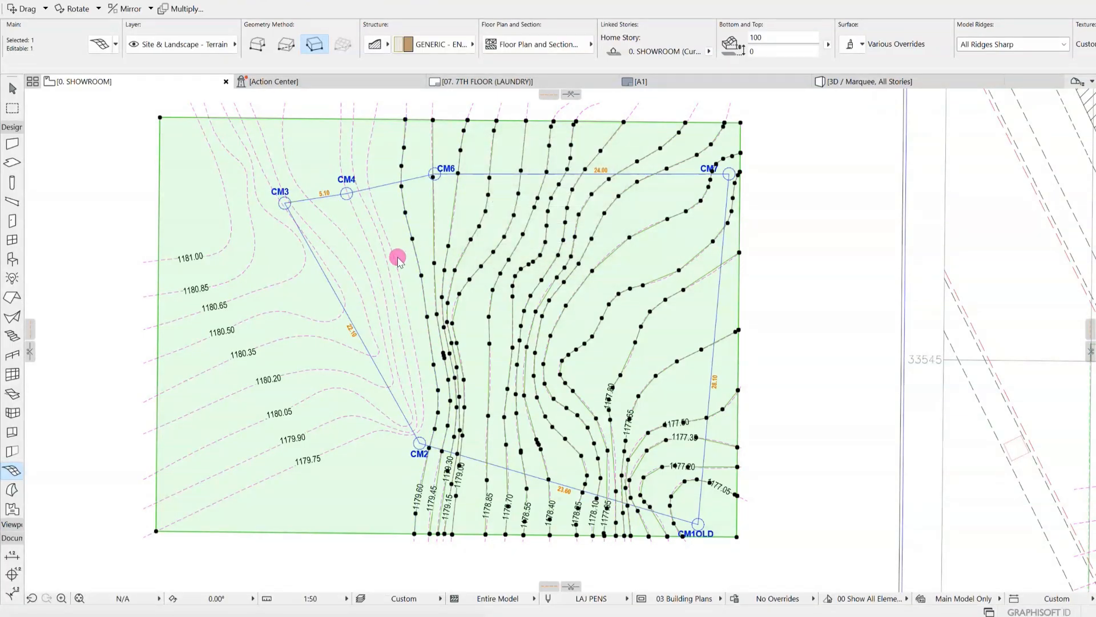
Add the 1179.75, 1179.90, 1180.05 and 1180.20 contours to the mesh as new points, using Fit to User Ridges
{"action": "left_click", "coordinate": [523, 267]}
{"action": "left_click", "coordinate": [567, 232]}
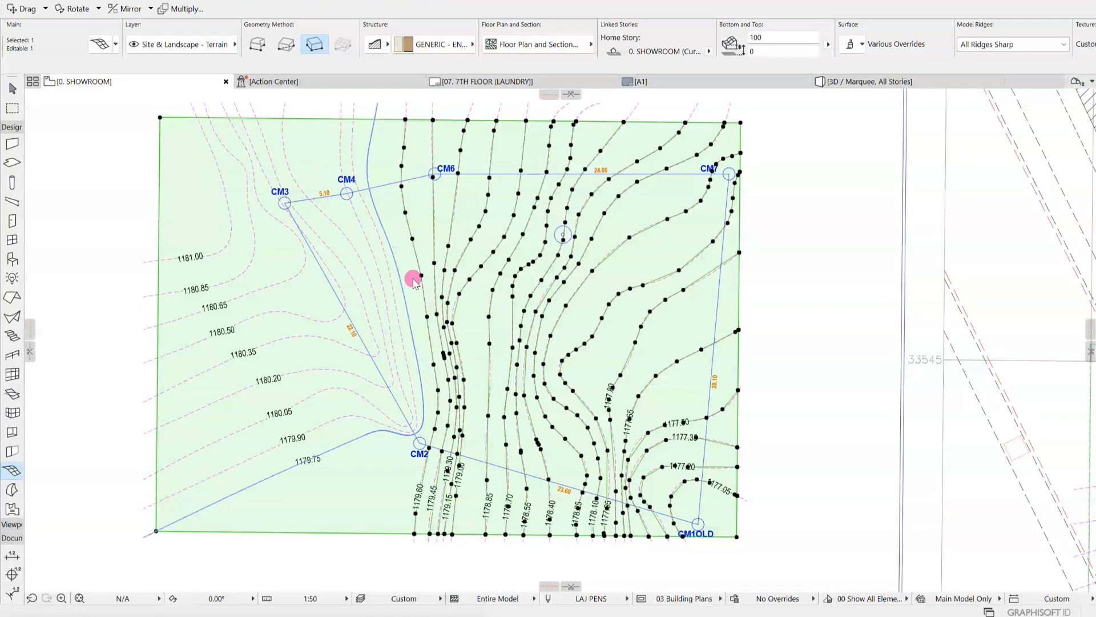
{"action": "left_click", "coordinate": [386, 283]}
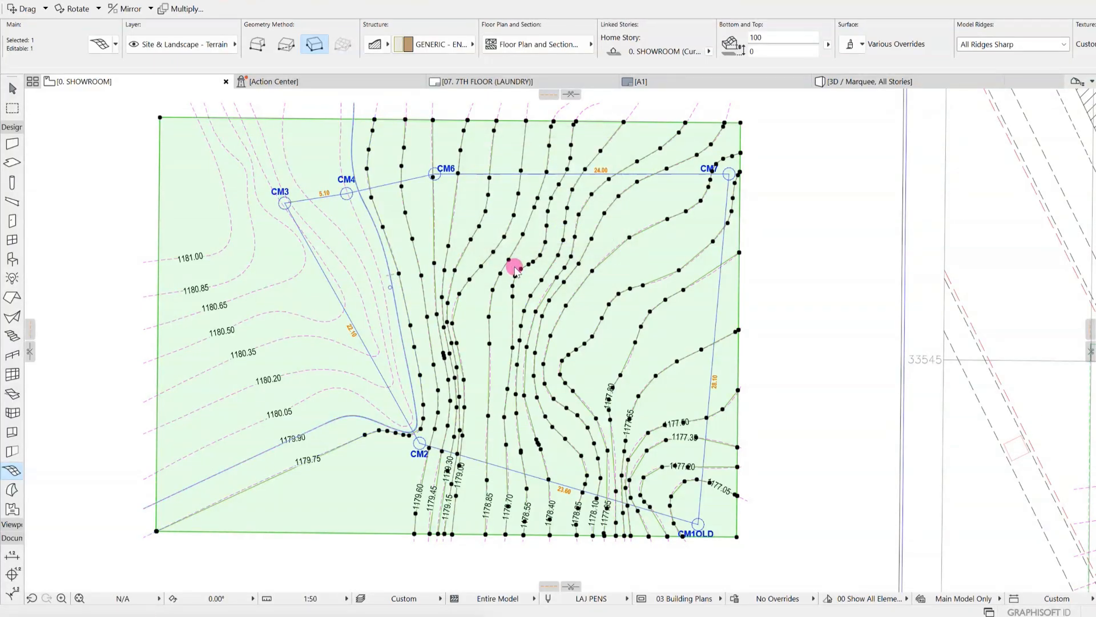
{"action": "left_click", "coordinate": [555, 243]}
{"action": "left_click", "coordinate": [369, 275]}
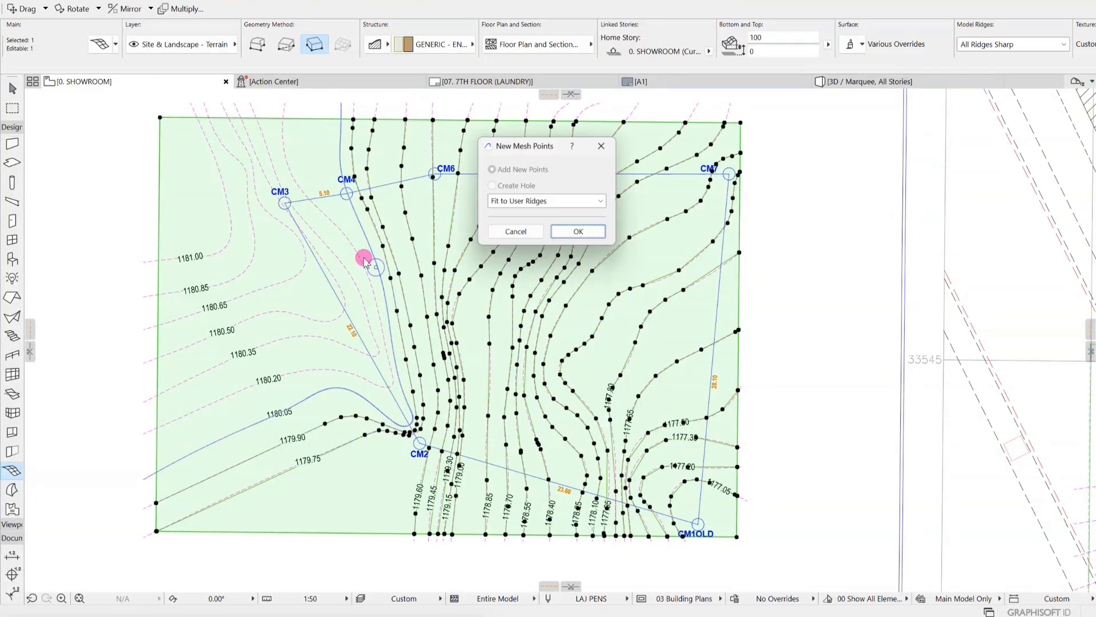
{"action": "left_click", "coordinate": [578, 227]}
{"action": "left_click", "coordinate": [396, 263]}
{"action": "left_click", "coordinate": [347, 255]}
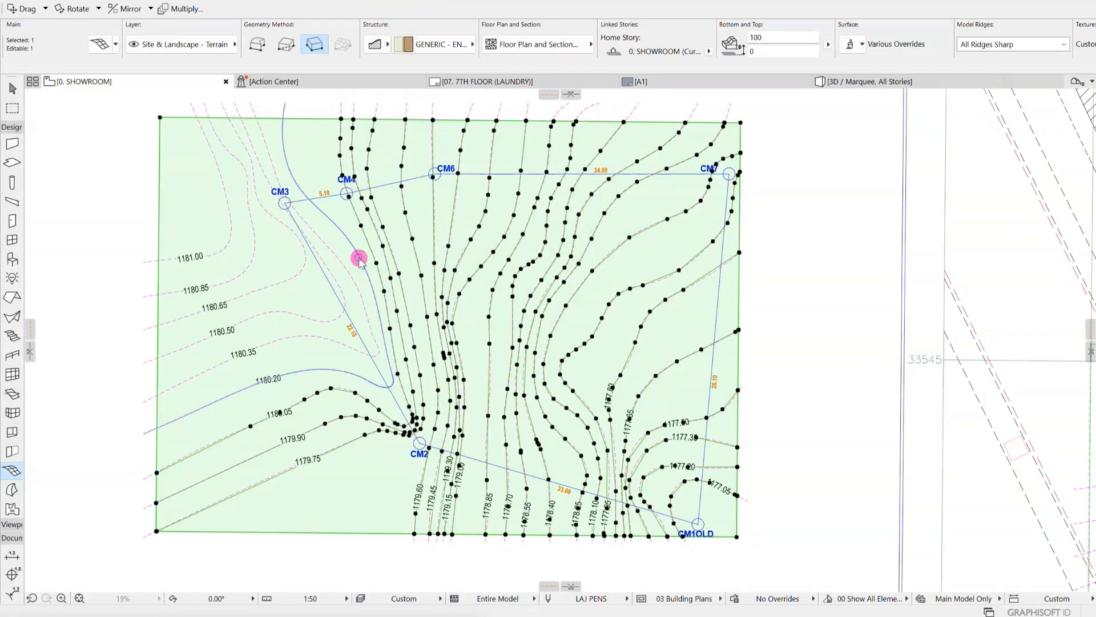
{"action": "key", "text": "Return"}
Add the 1180.35, 1180.50, 1180.65, 1180.85 and 1181.00 contours to the mesh as new points, using Fit to User Ridges
{"action": "left_click", "coordinate": [337, 260]}
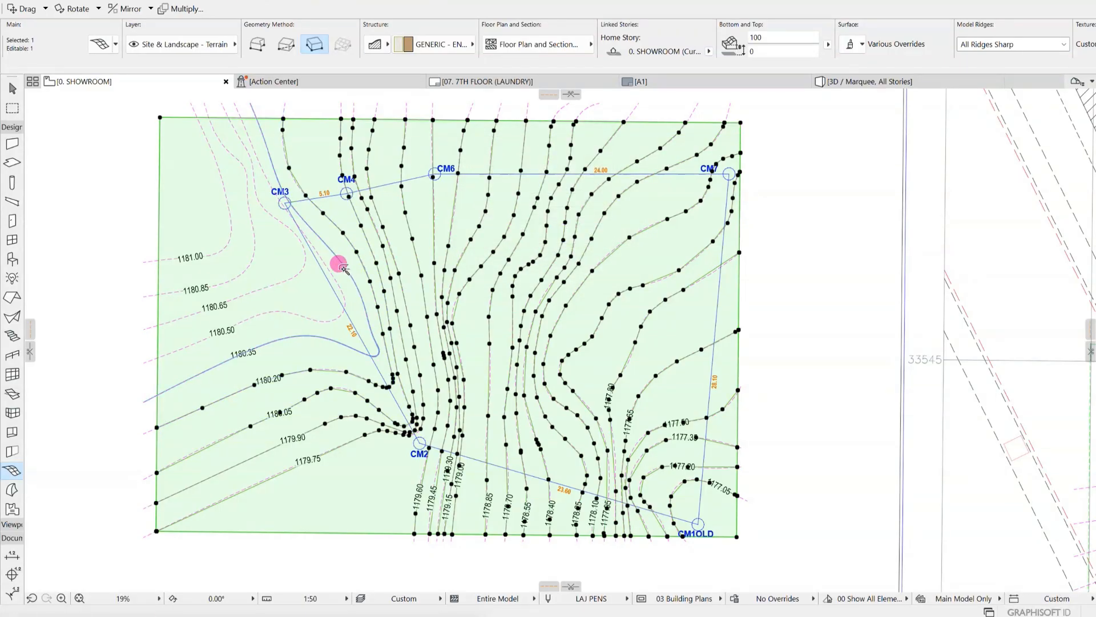
{"action": "left_click", "coordinate": [586, 233]}
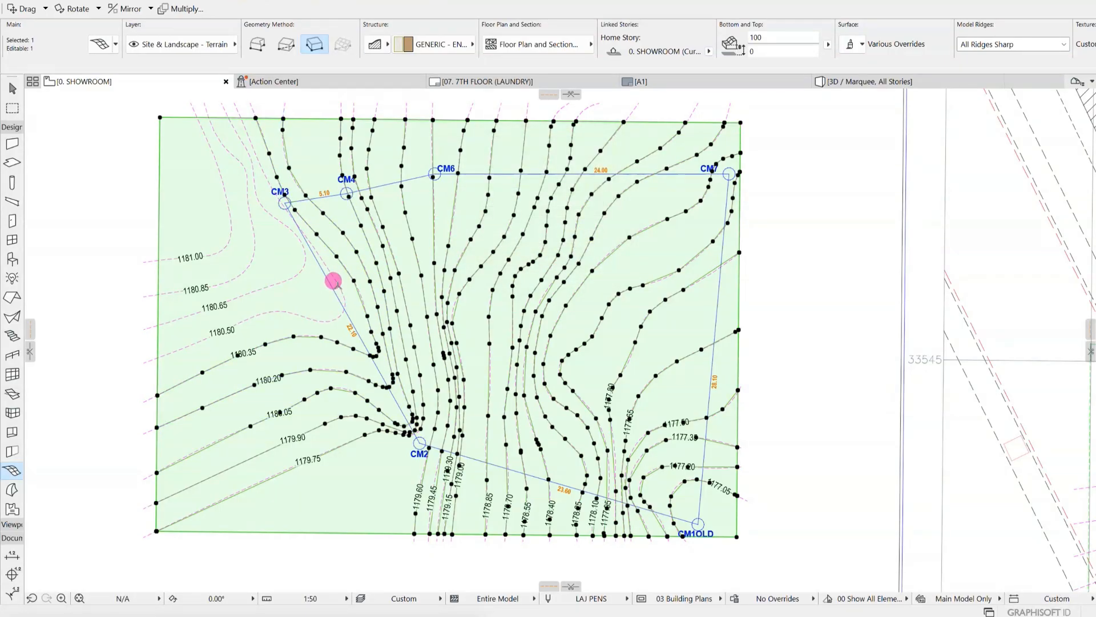
{"action": "left_click", "coordinate": [334, 283]}
{"action": "left_click", "coordinate": [608, 237]}
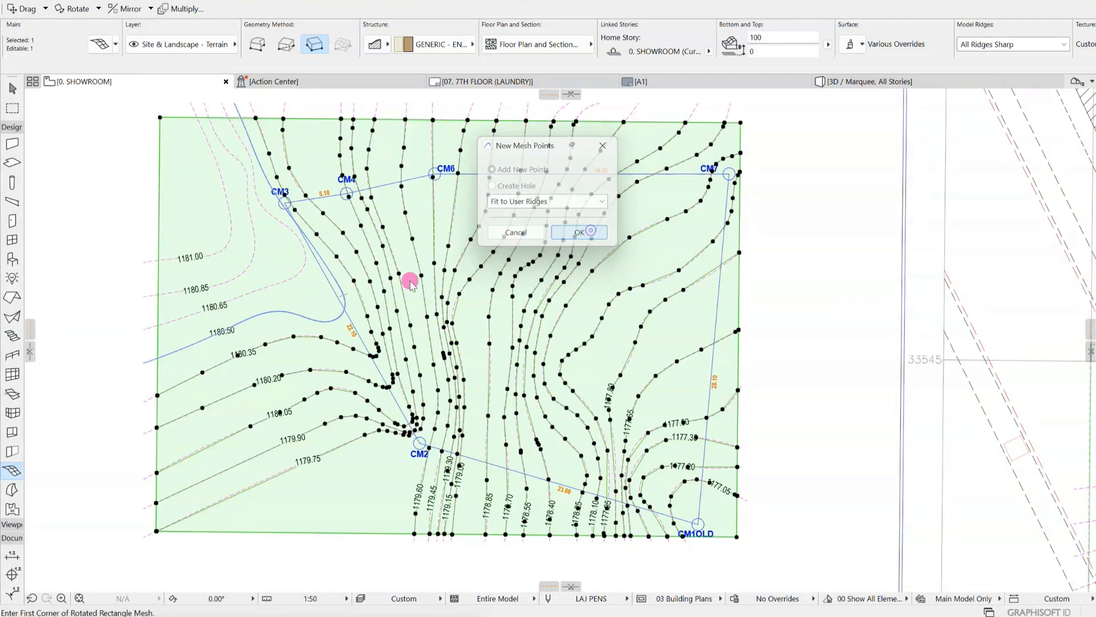
{"action": "left_click", "coordinate": [296, 273]}
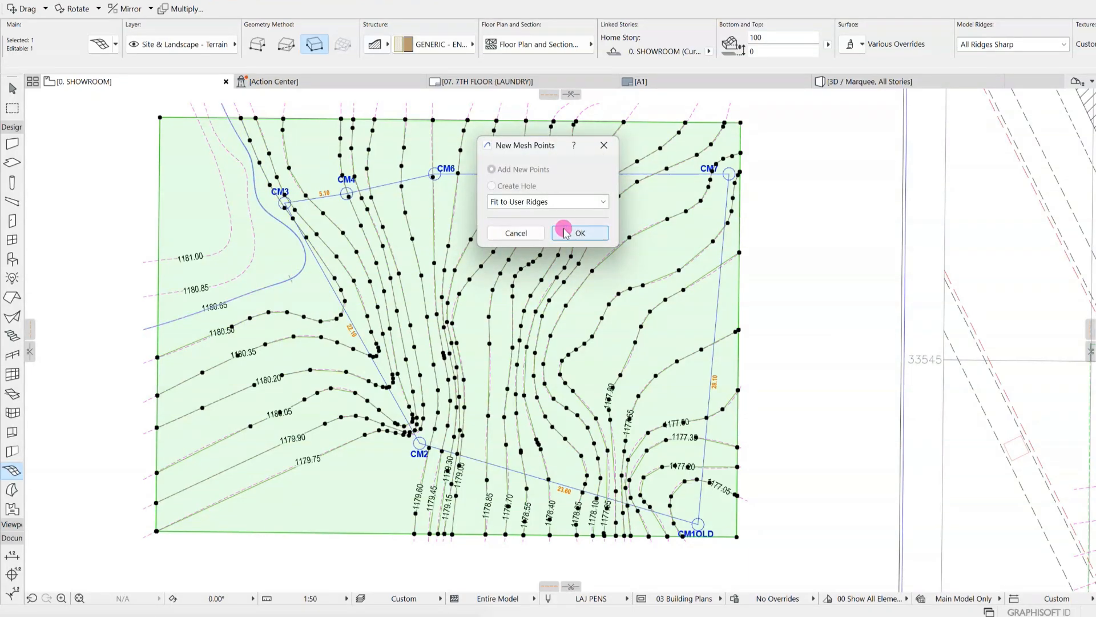
{"action": "left_click", "coordinate": [566, 228]}
{"action": "left_click", "coordinate": [248, 260]}
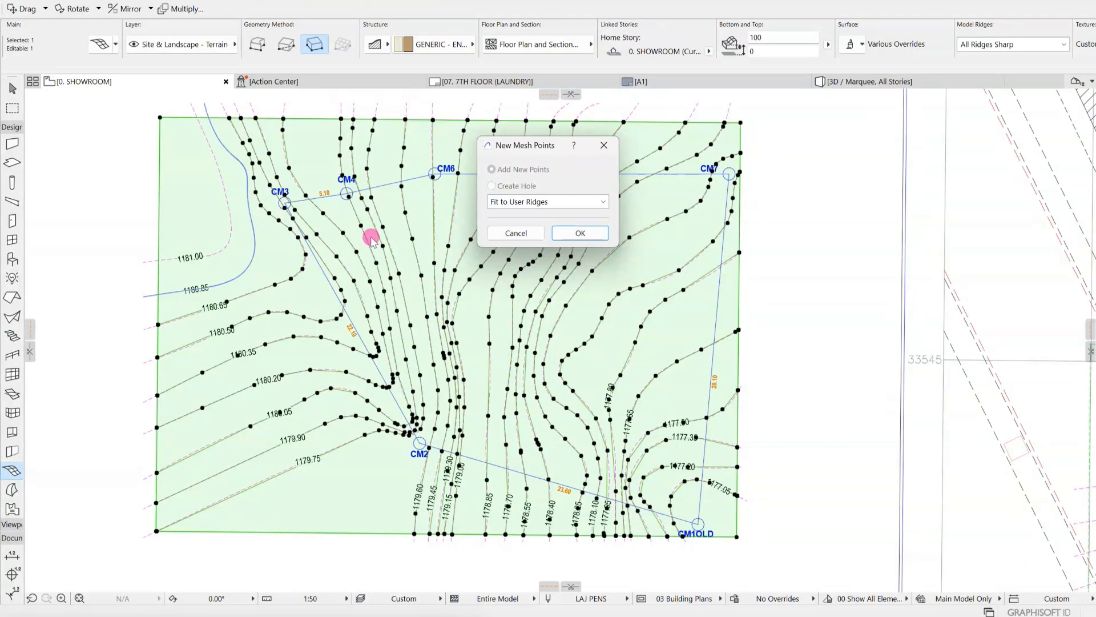
{"action": "left_click", "coordinate": [577, 233]}
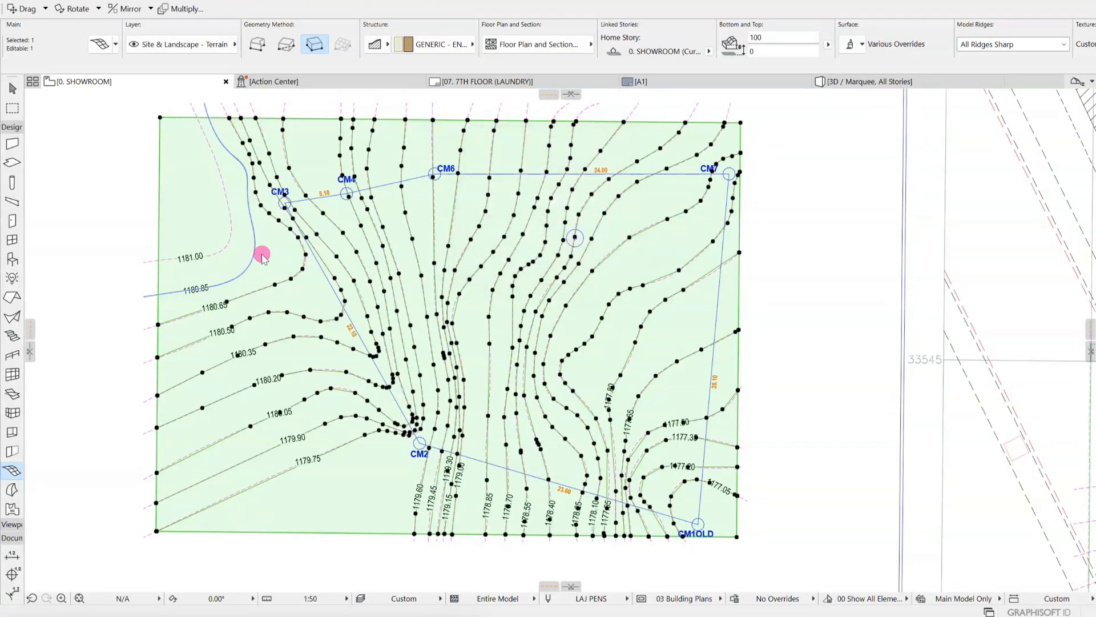
{"action": "left_click", "coordinate": [225, 236]}
{"action": "left_click", "coordinate": [568, 233]}
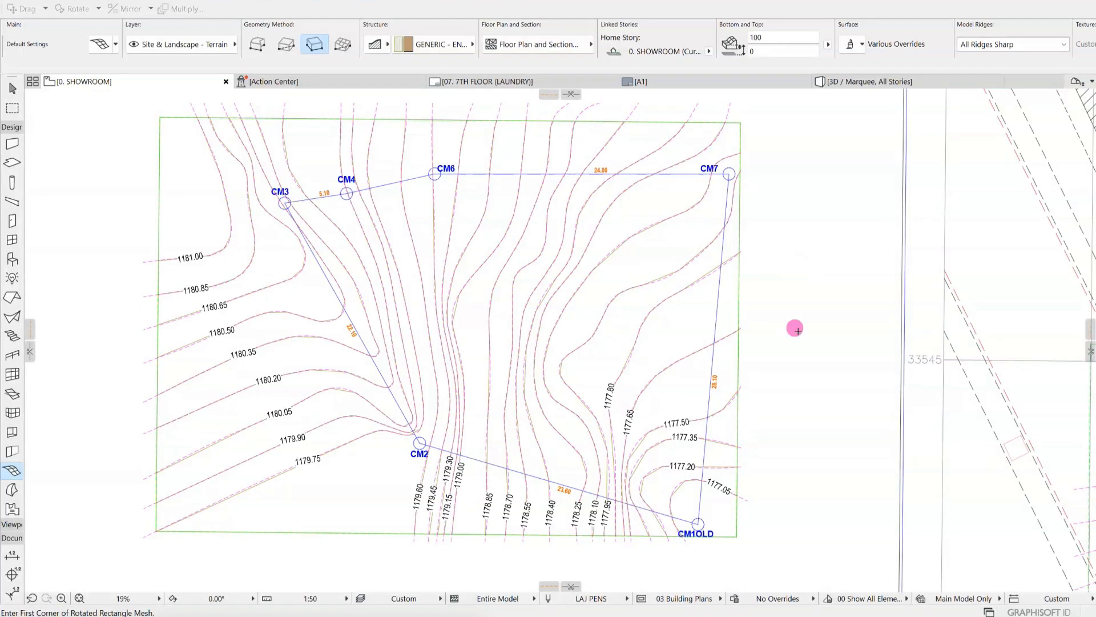
Select the mesh in the 3D marquee view and examine its surface and the added contour ridges
{"action": "mouse_move", "coordinate": [798, 332]}
{"action": "middle_mouse_down"}
{"action": "mouse_move", "coordinate": [773, 377]}
{"action": "mouse_move", "coordinate": [777, 336]}
{"action": "middle_mouse_up"}
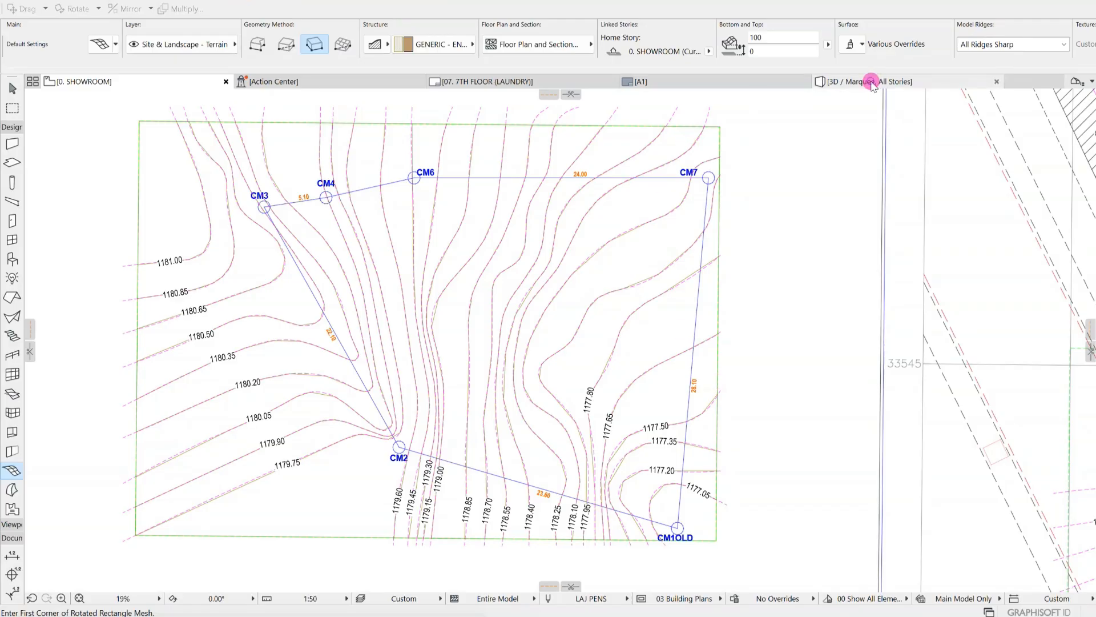
{"action": "left_click", "coordinate": [871, 82]}
{"action": "scroll", "coordinate": [654, 311], "scroll_direction": "up", "scroll_amount": 4}
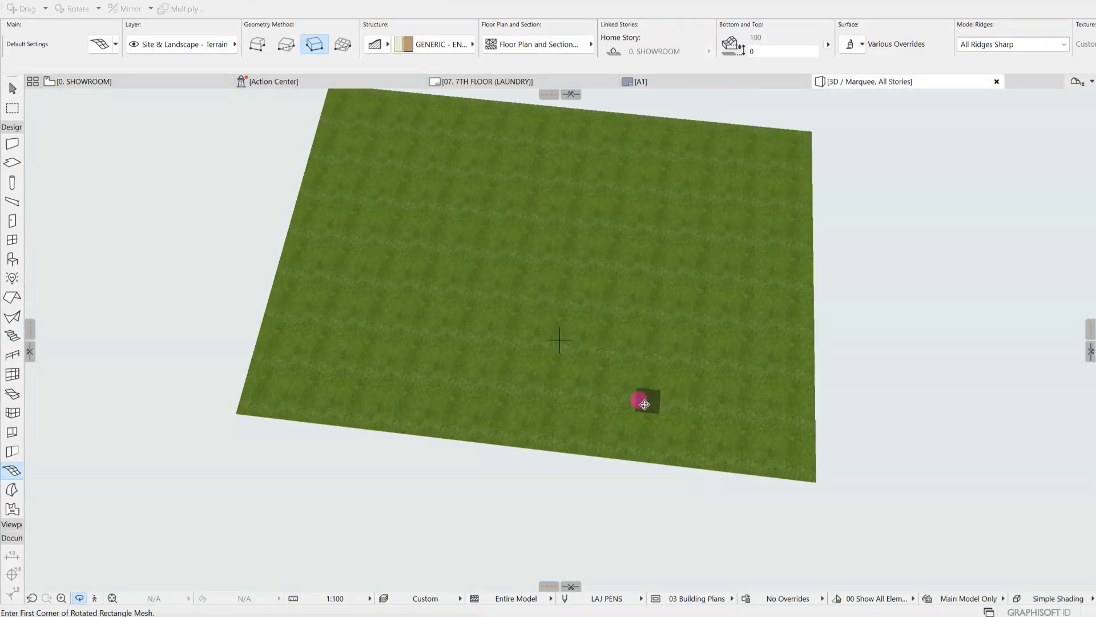
{"action": "key", "text": "Escape"}
{"action": "key", "text": "Escape"}
{"action": "left_click", "coordinate": [627, 454]}
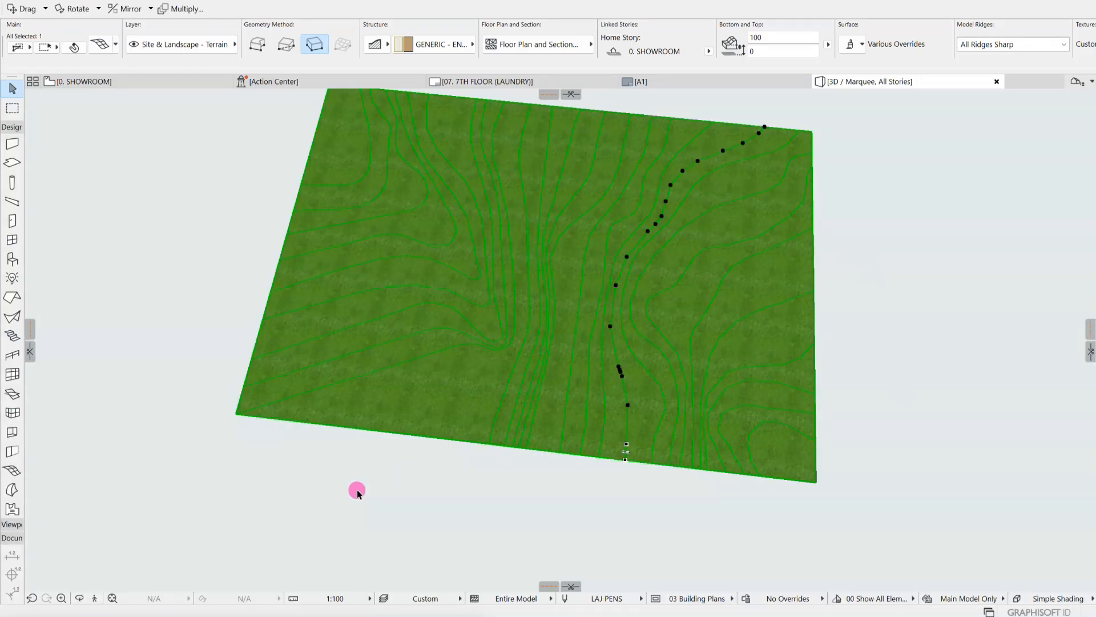
{"action": "middle_click_drag", "start_coordinate": [624, 495], "coordinate": [594, 494]}
{"action": "scroll", "coordinate": [546, 463], "scroll_direction": "down", "scroll_amount": 1}
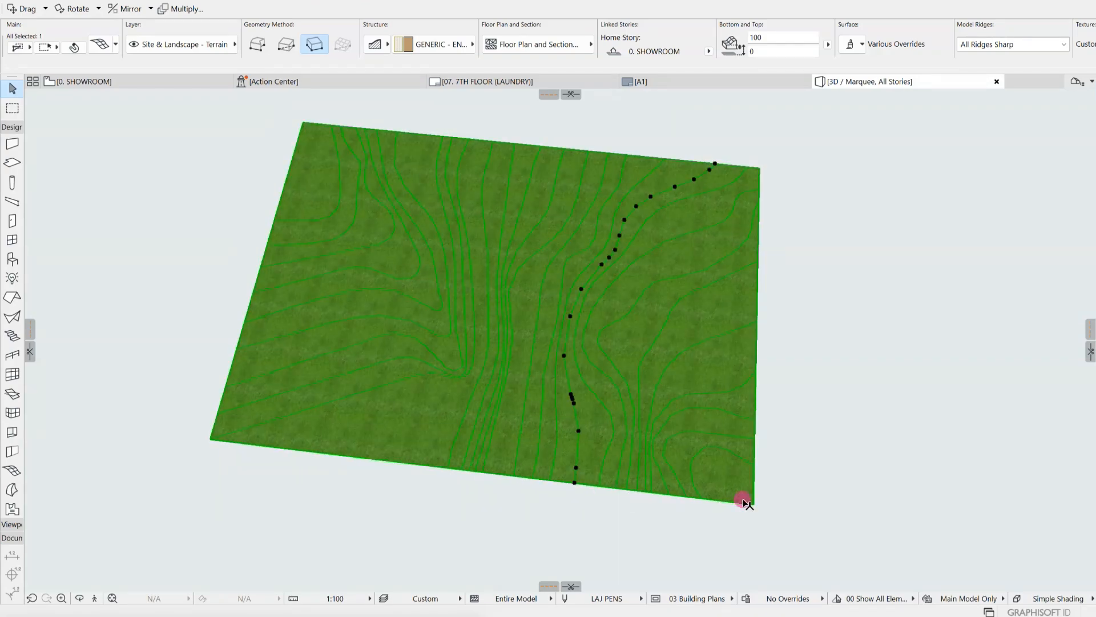
{"action": "left_click", "coordinate": [80, 598]}
{"action": "left_click_drag", "start_coordinate": [348, 531], "coordinate": [417, 494]}
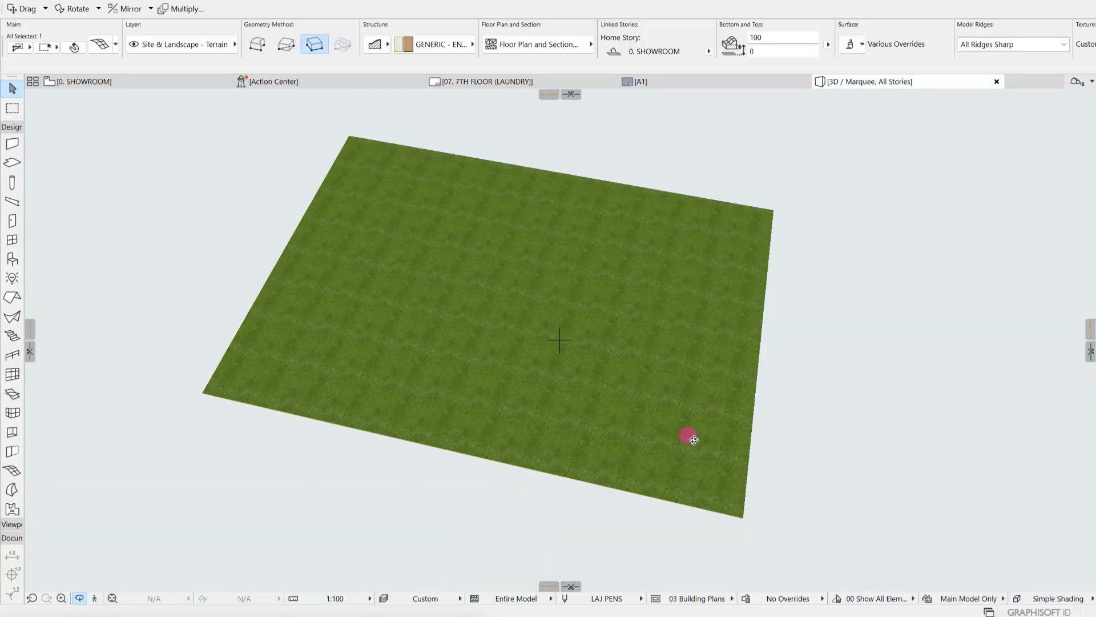
Return to the SHOWROOM floor plan and place the text 0 below the end of the 1177.05 contour near CM1OLD
{"action": "left_click", "coordinate": [91, 81]}
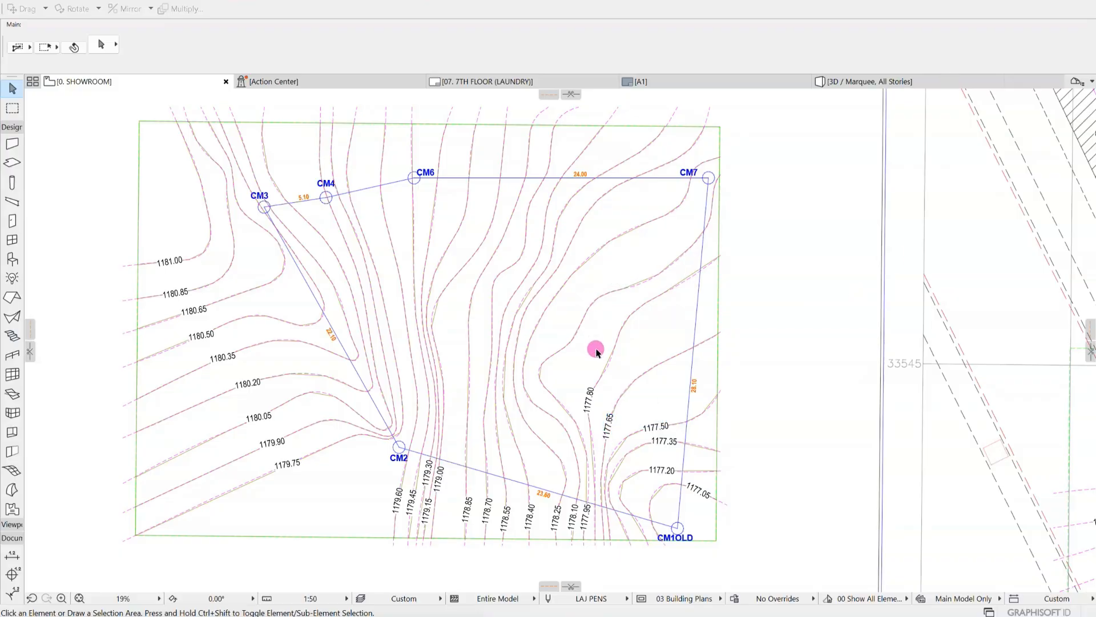
{"action": "middle_click_drag", "start_coordinate": [621, 368], "coordinate": [593, 303]}
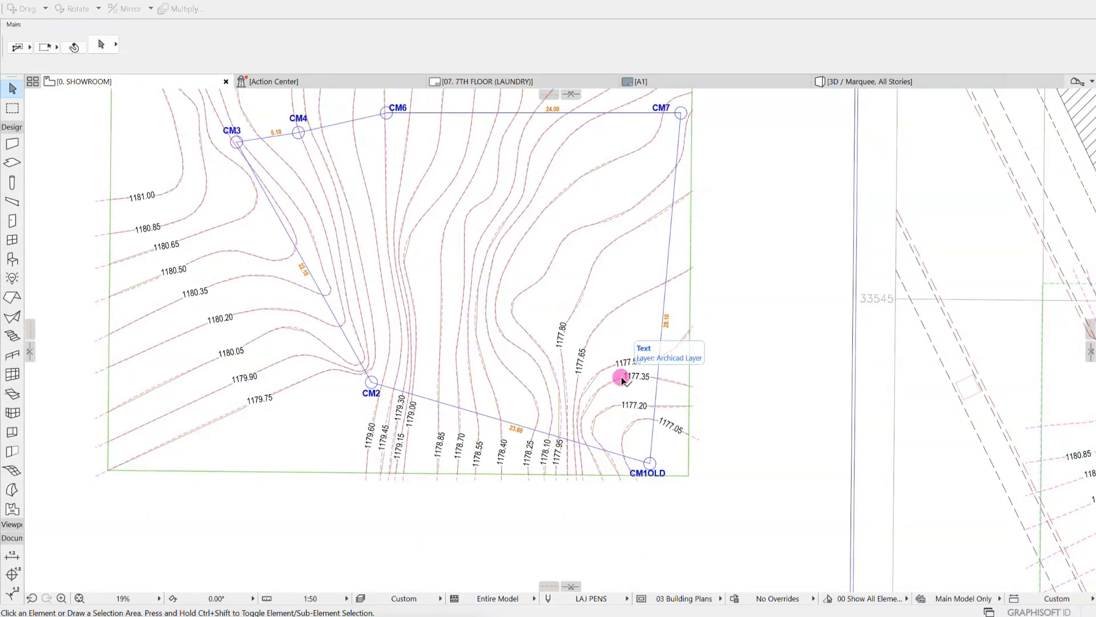
{"action": "scroll", "coordinate": [791, 413], "scroll_direction": "up", "scroll_amount": 5}
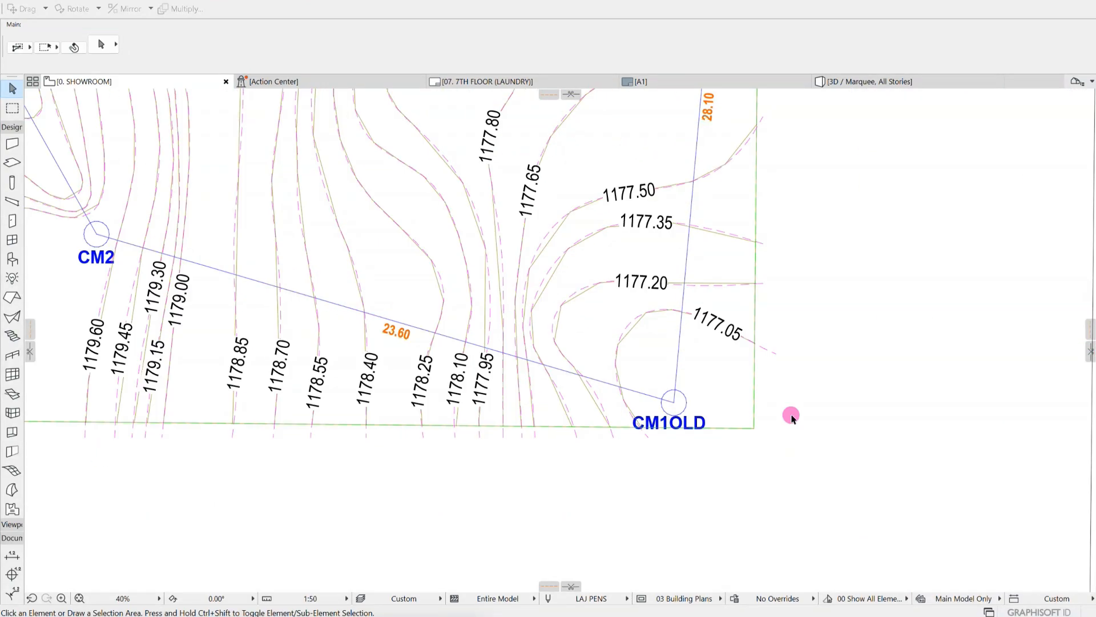
{"action": "scroll", "coordinate": [766, 369], "scroll_direction": "down", "scroll_amount": 3}
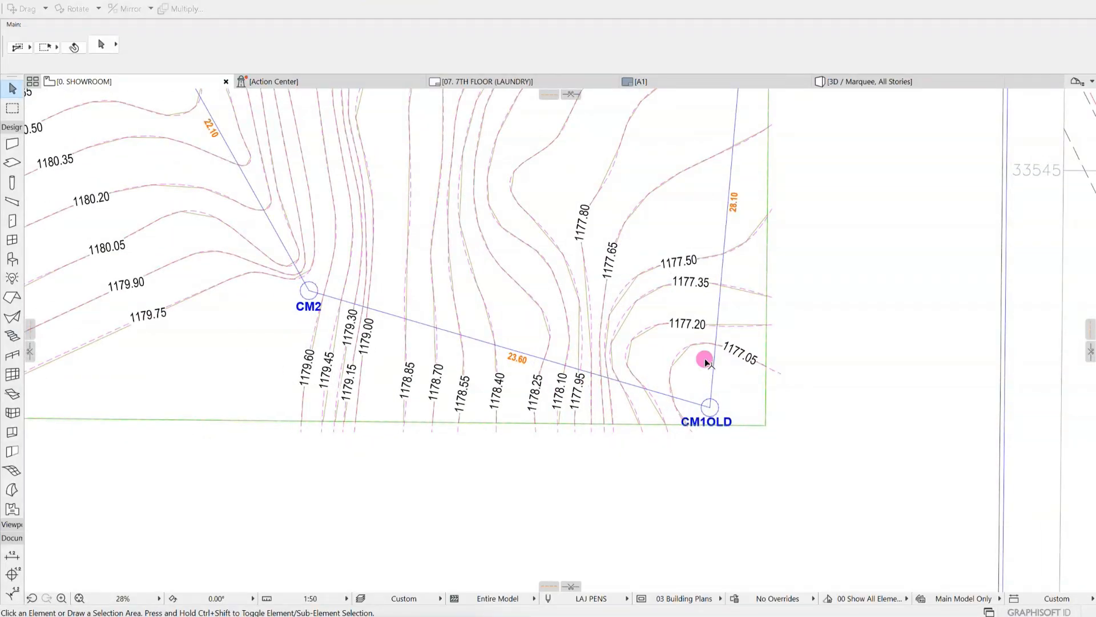
{"action": "middle_click_drag", "start_coordinate": [793, 398], "coordinate": [711, 442]}
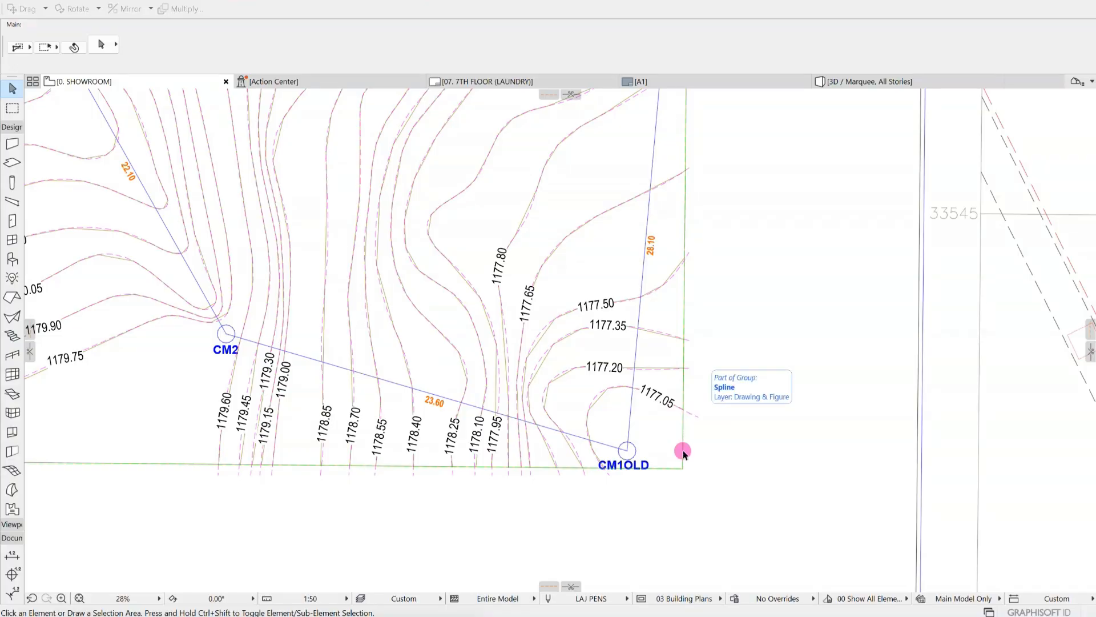
{"action": "middle_click_drag", "start_coordinate": [683, 448], "coordinate": [705, 392]}
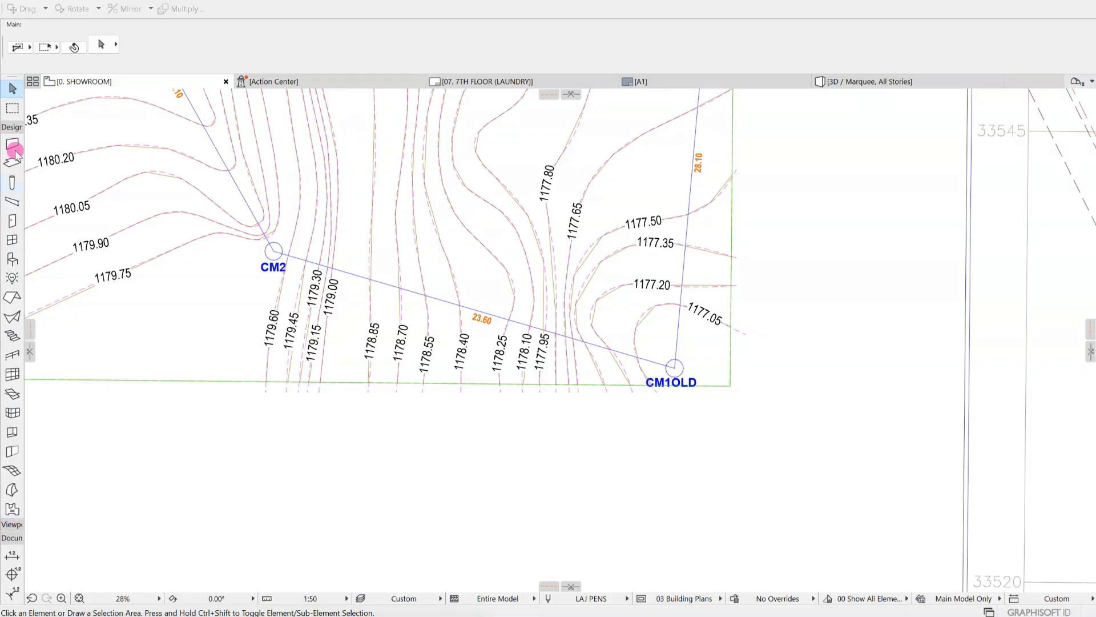
{"action": "left_click", "coordinate": [13, 127]}
{"action": "left_click", "coordinate": [12, 249]}
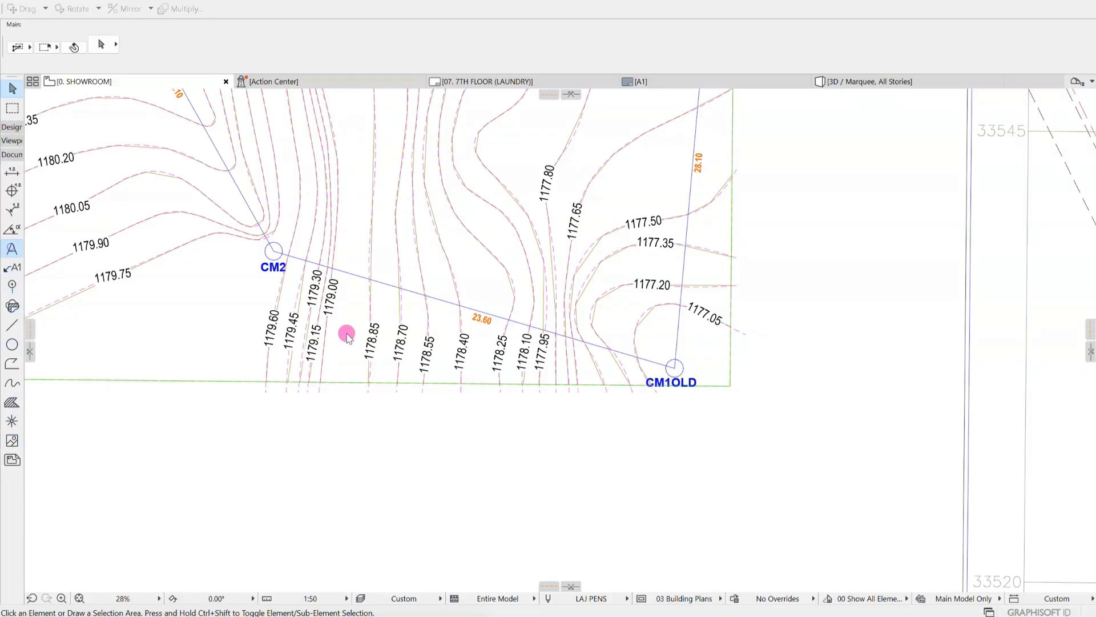
{"action": "scroll", "coordinate": [672, 394], "scroll_direction": "up", "scroll_amount": 5}
{"action": "left_click", "coordinate": [638, 386]}
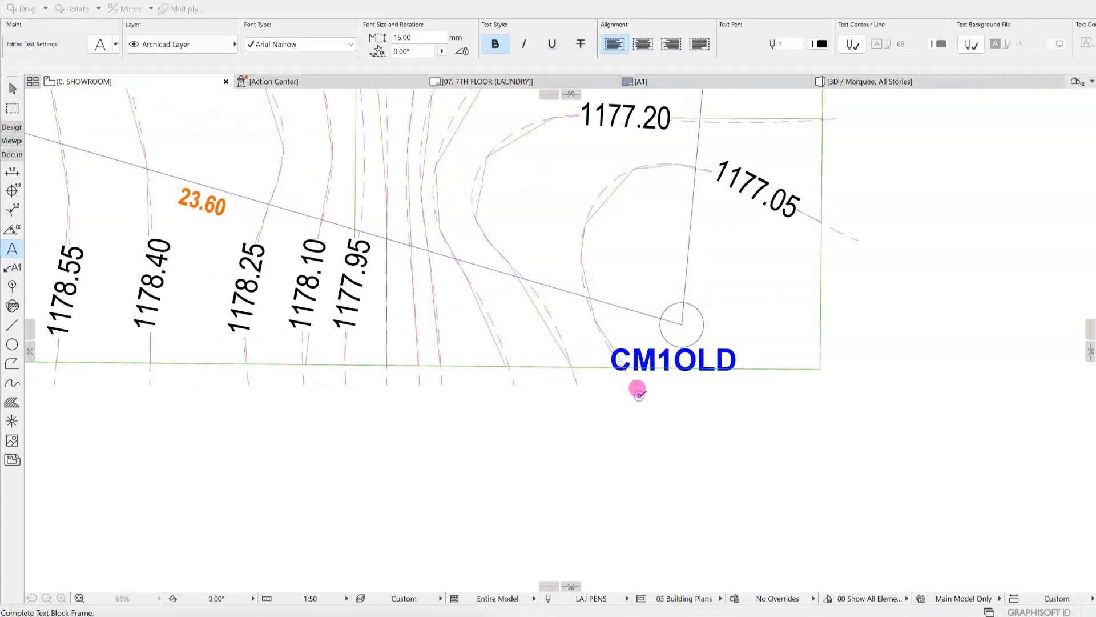
{"action": "type", "text": "0"}
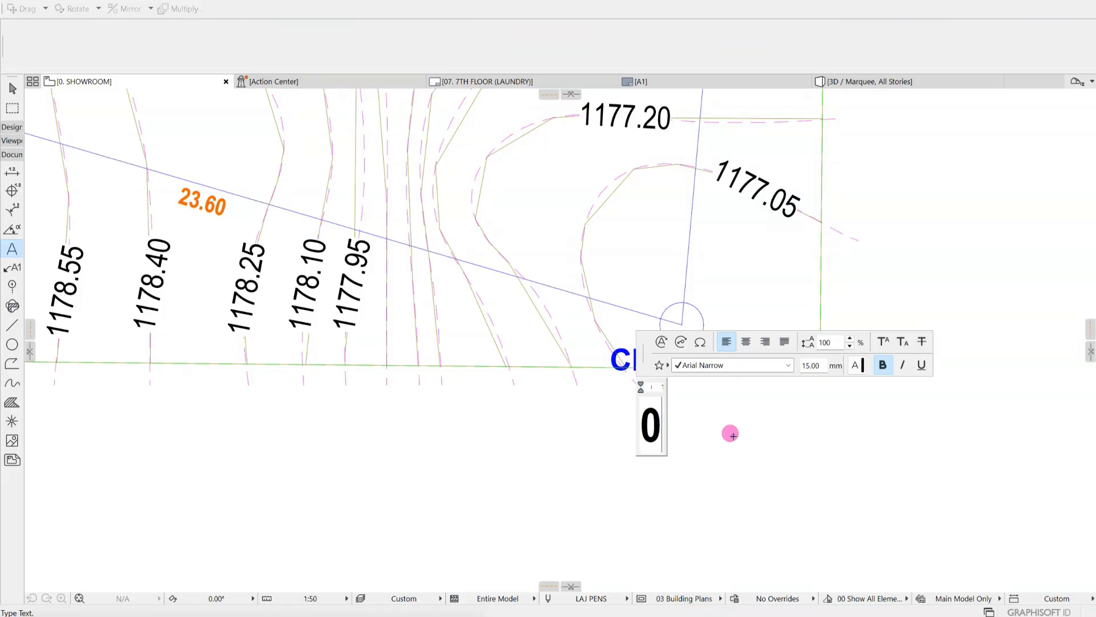
{"action": "key", "text": "Escape"}
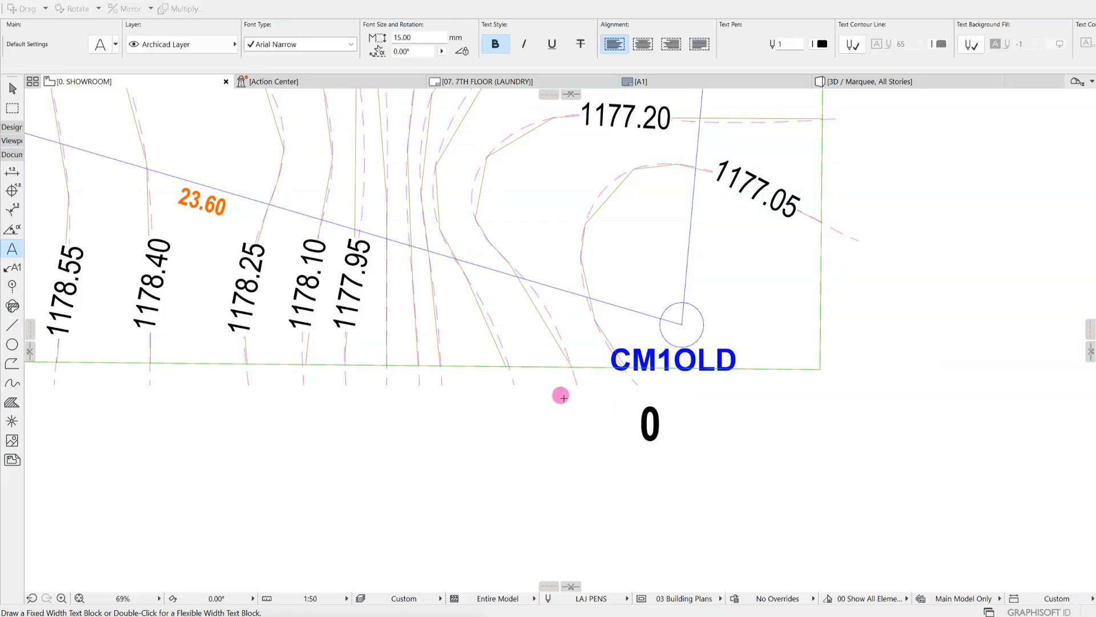
Place the texts 150 and 300 below the ends of the 1177.20 and 1177.35 contours
{"action": "left_click", "coordinate": [565, 394]}
{"action": "type", "text": "15"}
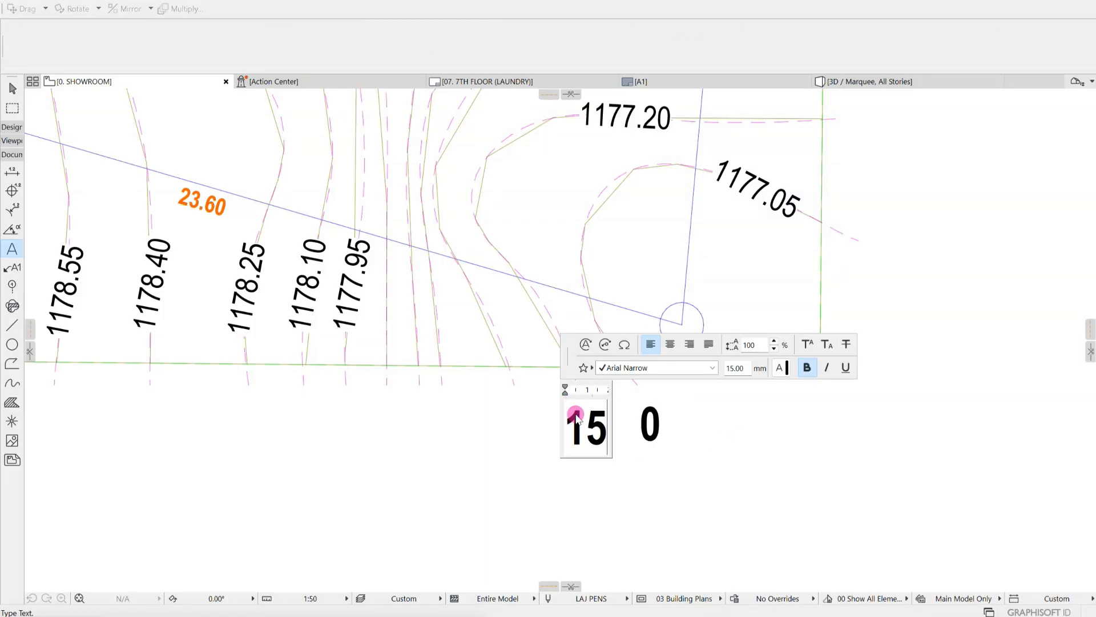
{"action": "type", "text": "0"}
{"action": "key", "text": "Escape"}
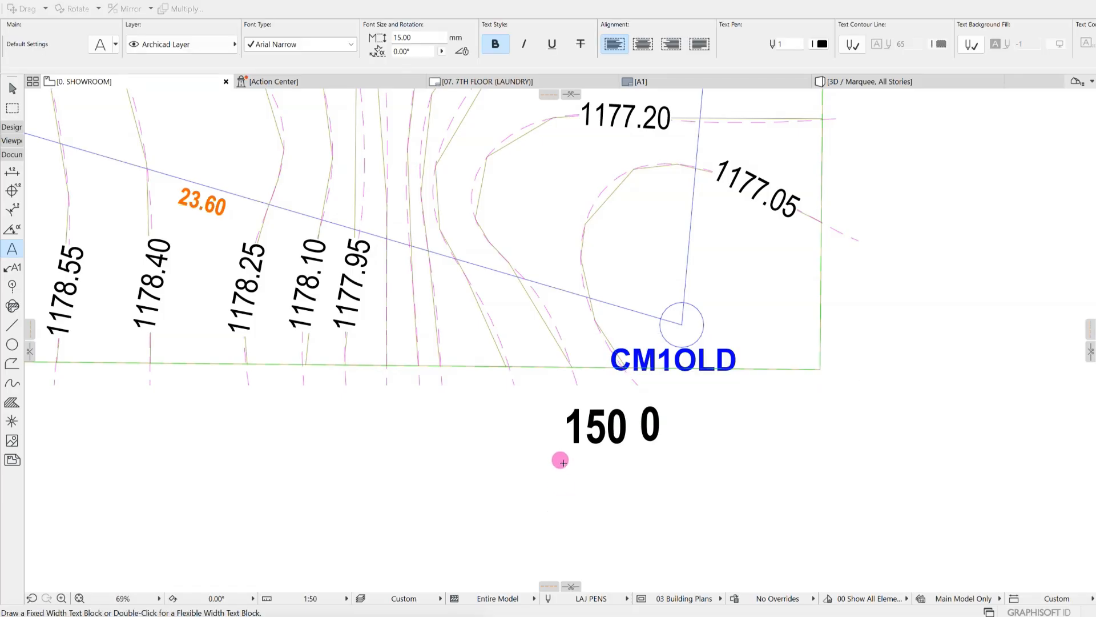
{"action": "left_click", "coordinate": [494, 395]}
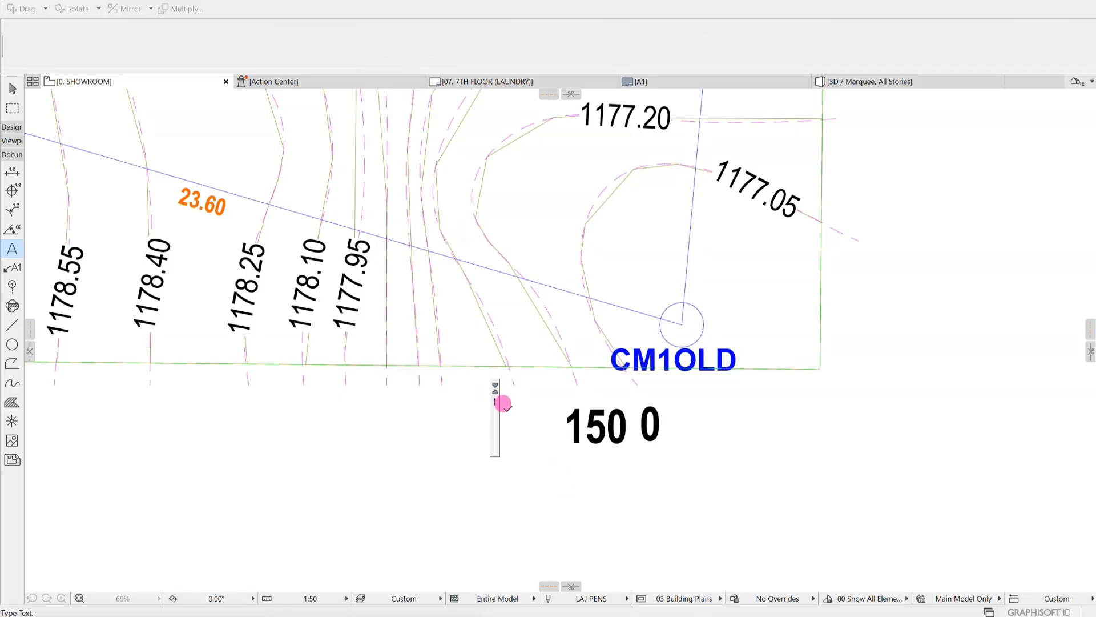
{"action": "type", "text": "300"}
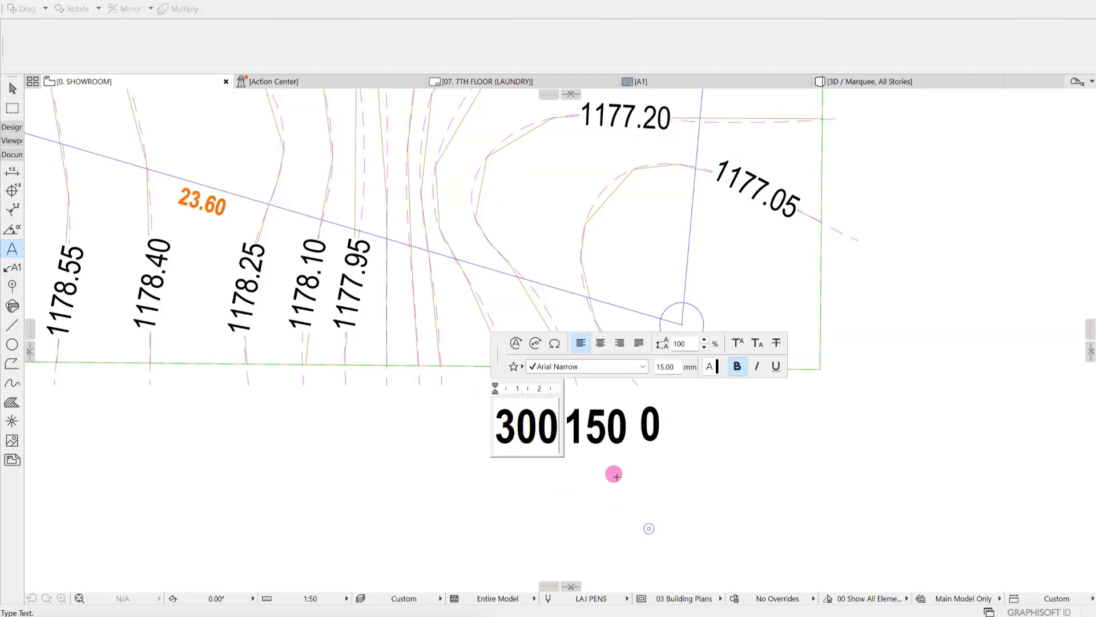
{"action": "key", "text": "Escape"}
Place the text 4050 outside the plot boundary beside the end of the 1181.00 contour
{"action": "scroll", "coordinate": [696, 451], "scroll_direction": "down", "scroll_amount": 3}
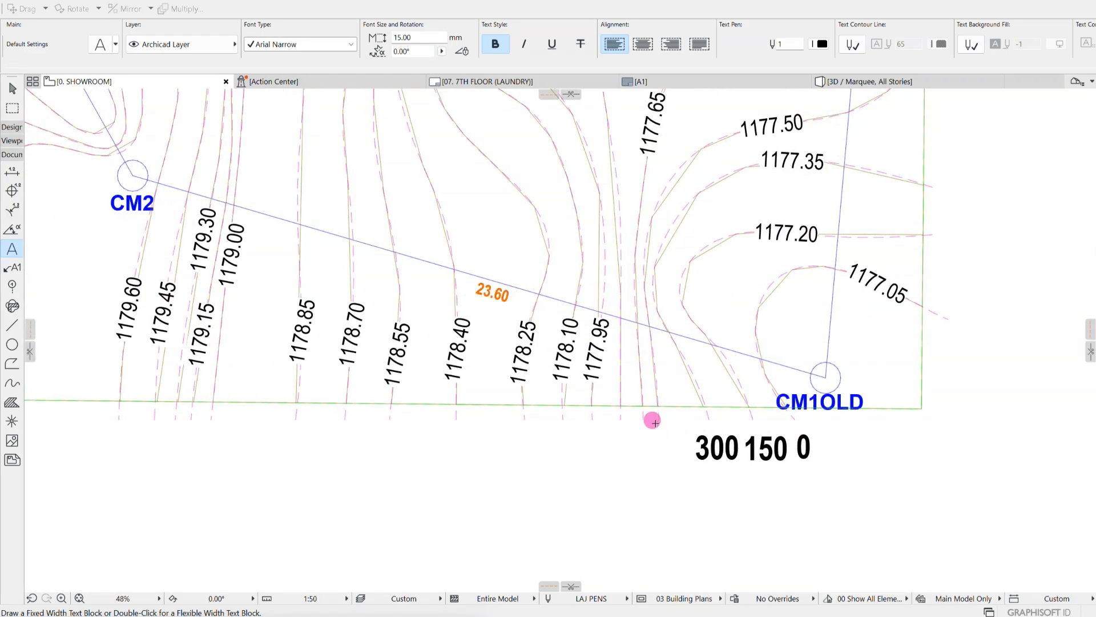
{"action": "scroll", "coordinate": [480, 421], "scroll_direction": "down", "scroll_amount": 5}
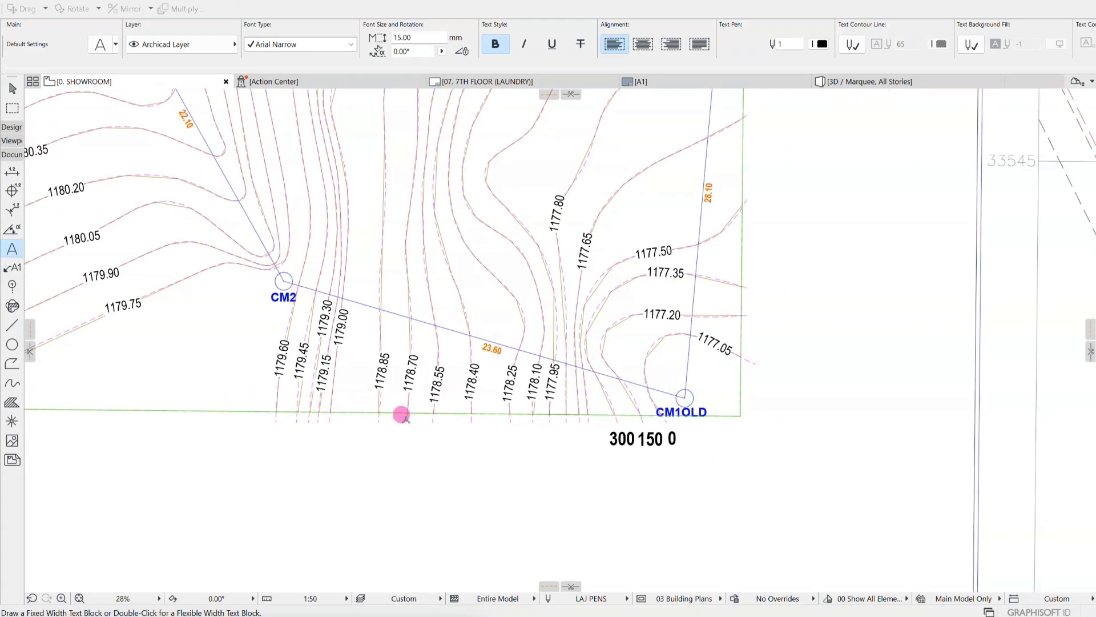
{"action": "scroll", "coordinate": [743, 446], "scroll_direction": "up", "scroll_amount": 4}
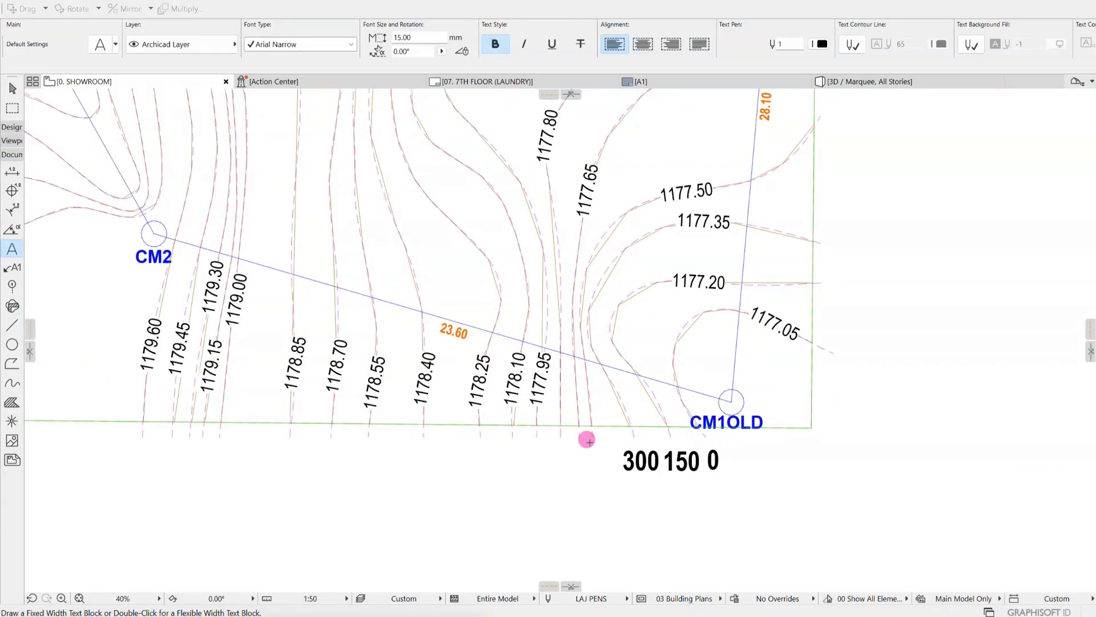
{"action": "scroll", "coordinate": [412, 417], "scroll_direction": "down", "scroll_amount": 1}
{"action": "scroll", "coordinate": [412, 417], "scroll_direction": "down", "scroll_amount": 2}
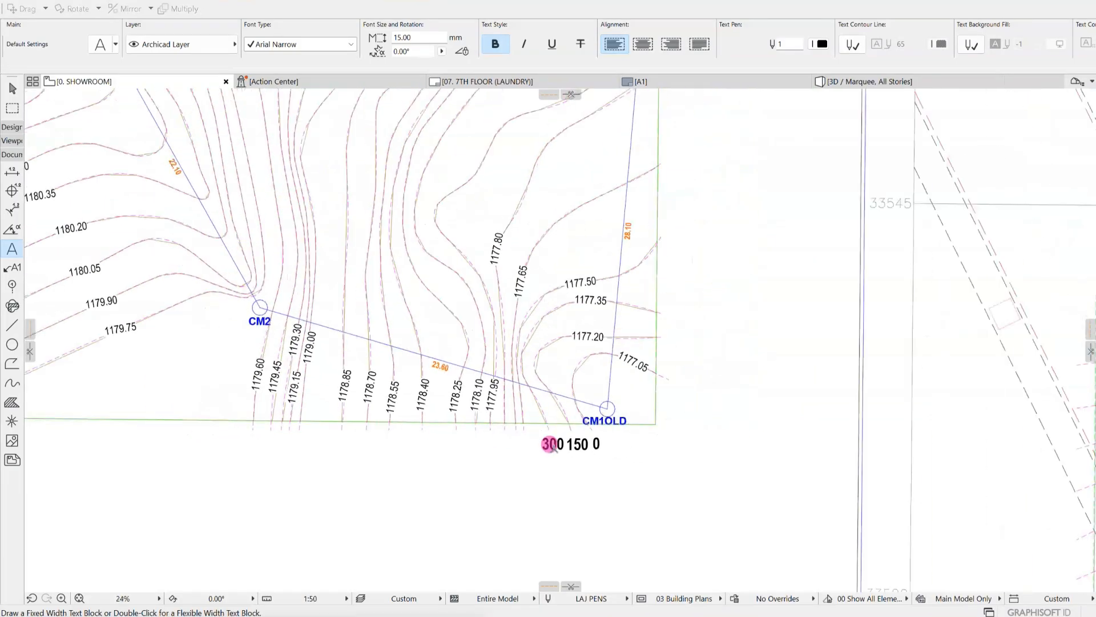
{"action": "middle_click_drag", "start_coordinate": [337, 392], "coordinate": [560, 496]}
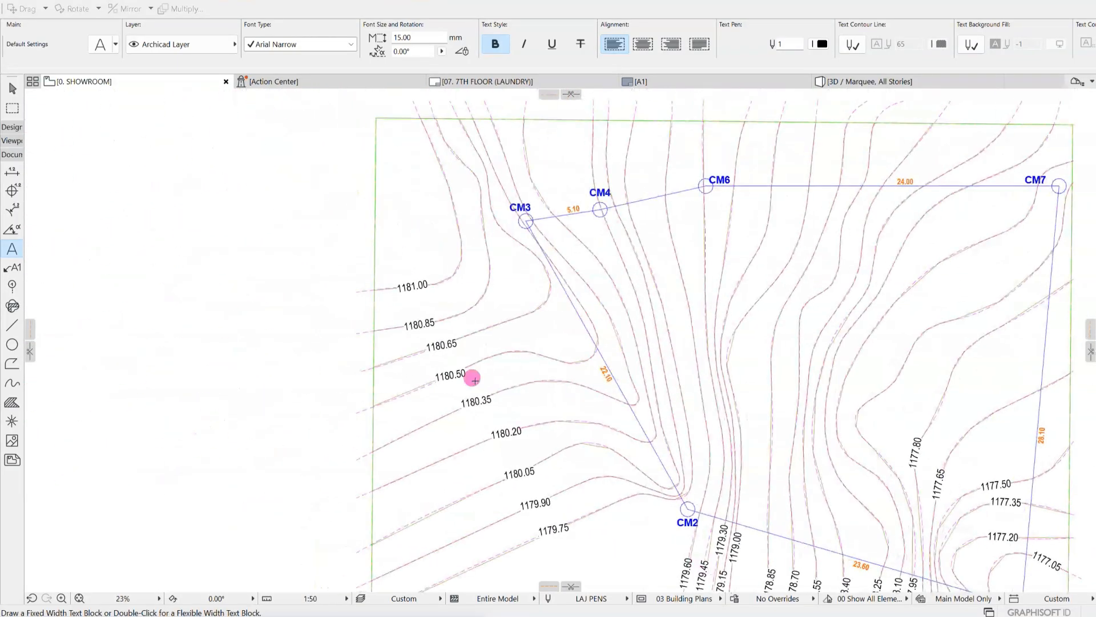
{"action": "middle_click_drag", "start_coordinate": [573, 434], "coordinate": [516, 399]}
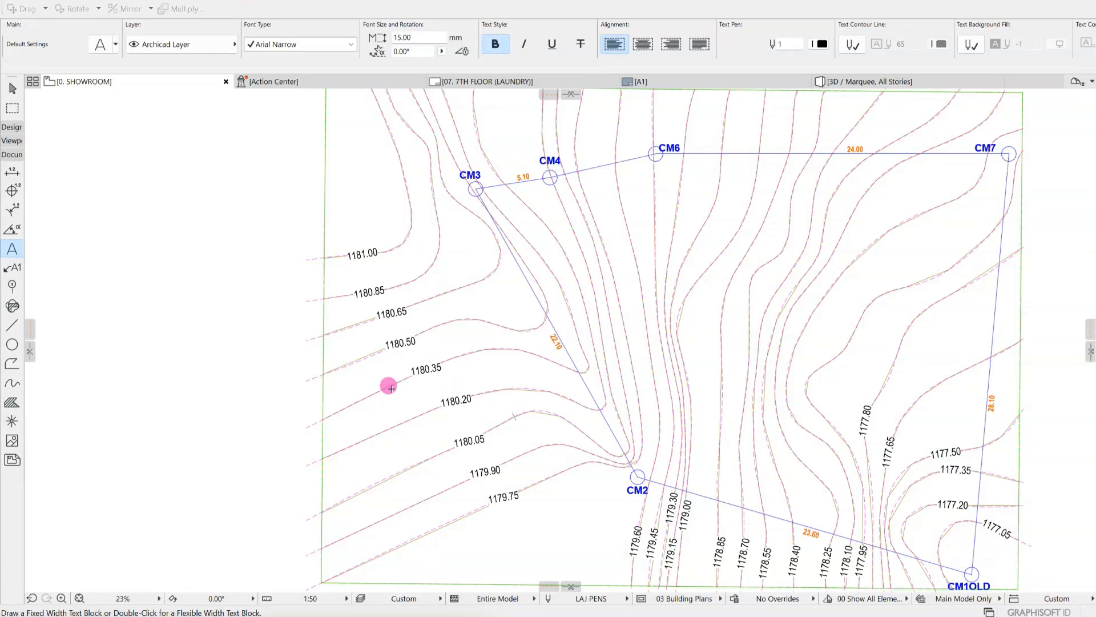
{"action": "scroll", "coordinate": [263, 257], "scroll_direction": "up", "scroll_amount": 3}
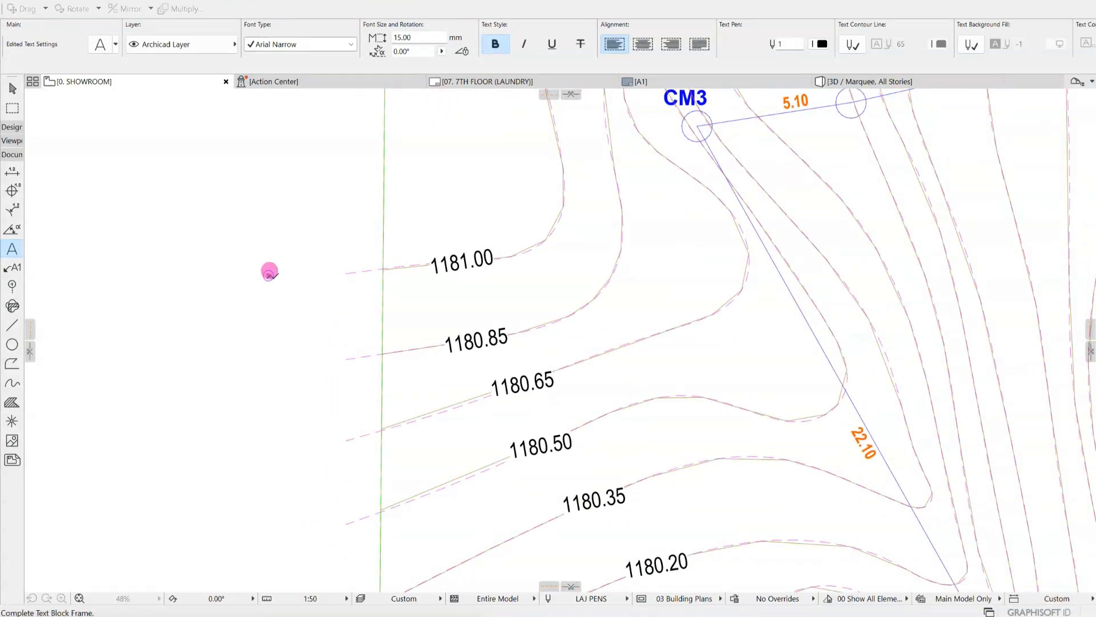
{"action": "double_click", "coordinate": [268, 275]}
{"action": "type", "text": "4050"}
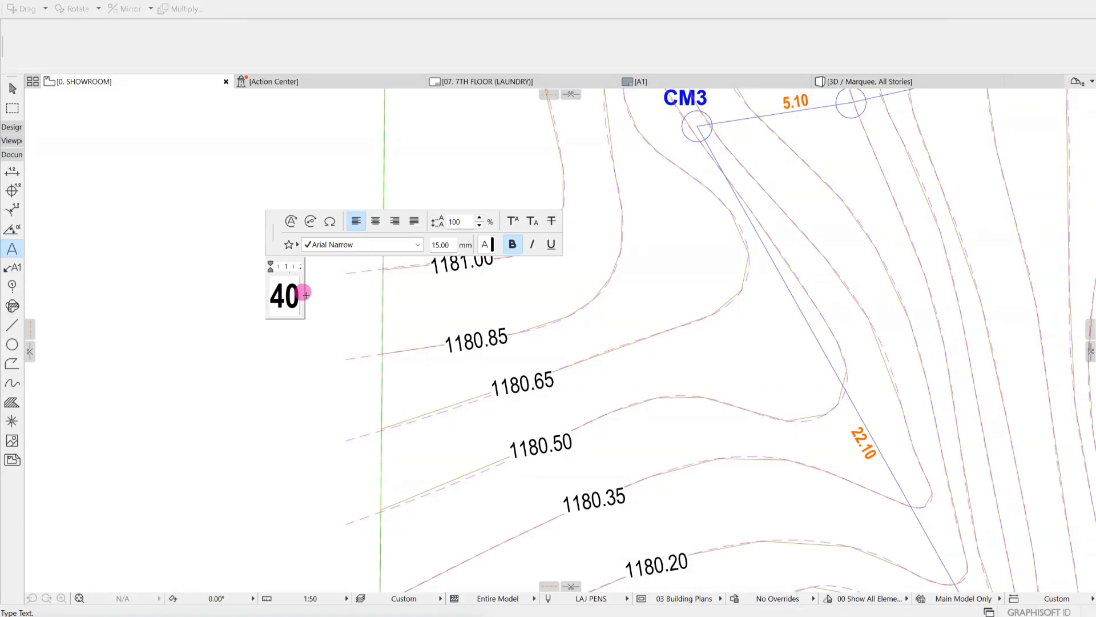
{"action": "left_click", "coordinate": [339, 349]}
Select the terrain mesh with the Mesh tool active and elevate it by 150, picking a node on the 1177.05 contour
{"action": "scroll", "coordinate": [343, 351], "scroll_direction": "down", "scroll_amount": 4}
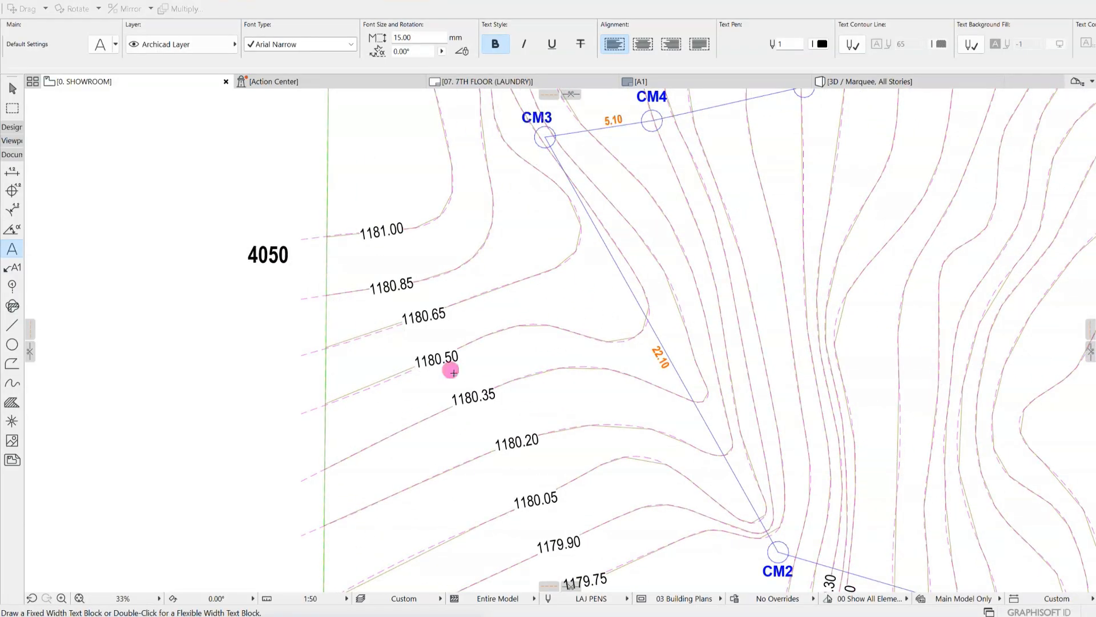
{"action": "scroll", "coordinate": [416, 333], "scroll_direction": "down", "scroll_amount": 5}
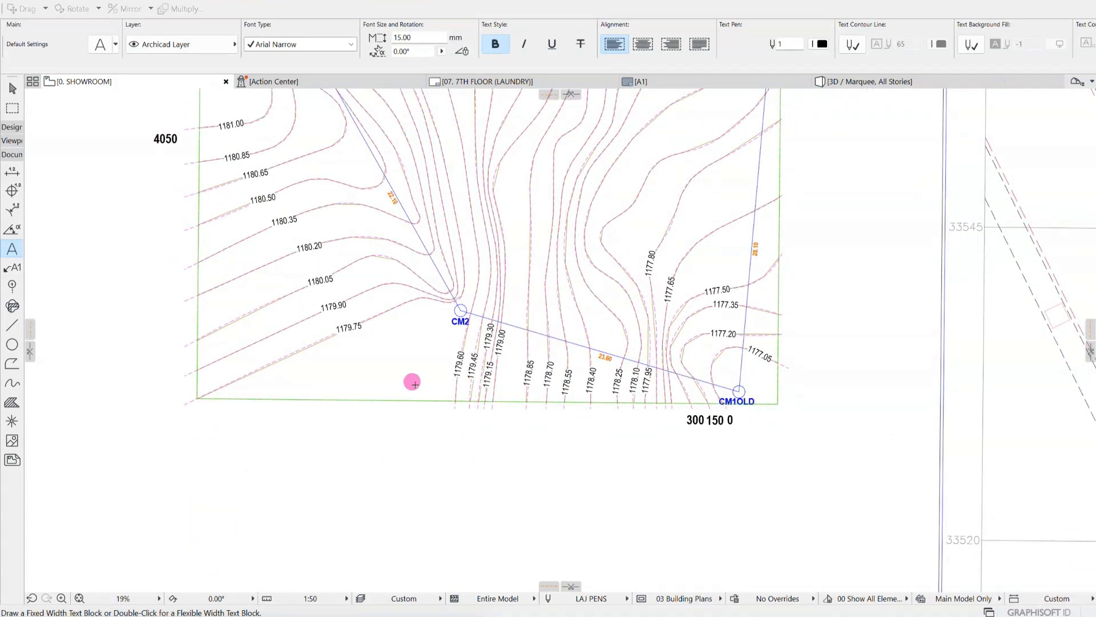
{"action": "middle_click_drag", "start_coordinate": [708, 420], "coordinate": [728, 522]}
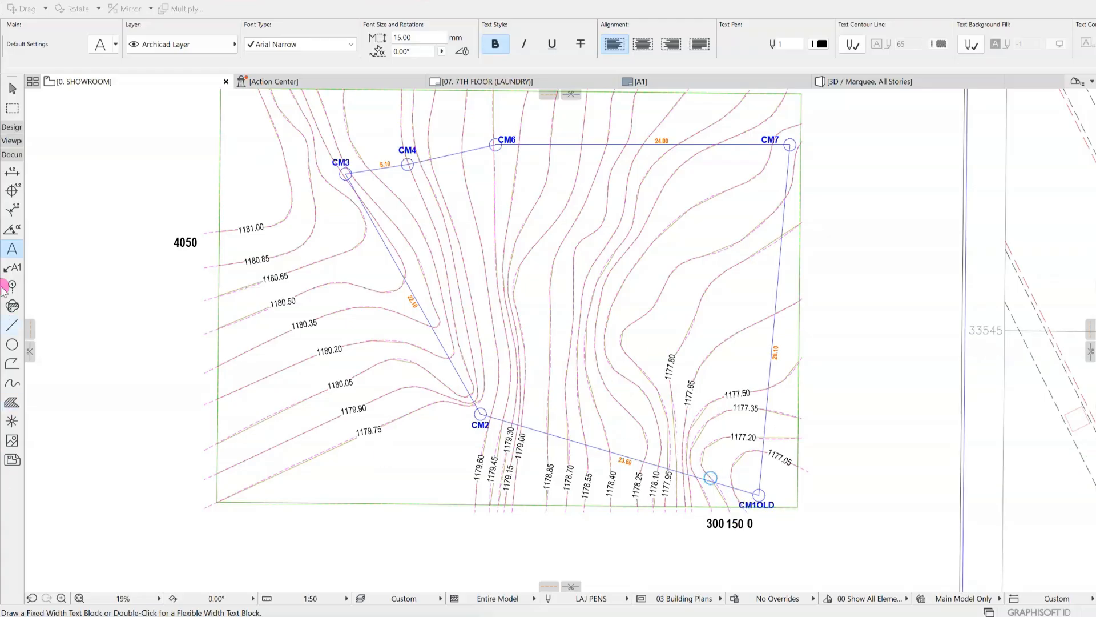
{"action": "left_click", "coordinate": [11, 127]}
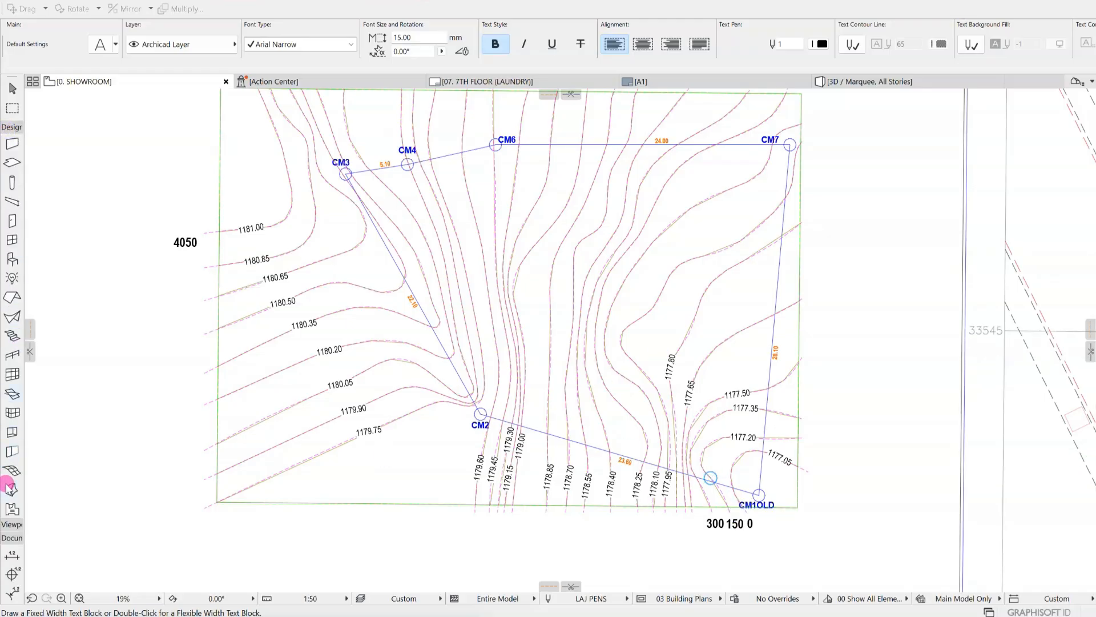
{"action": "left_click", "coordinate": [10, 473]}
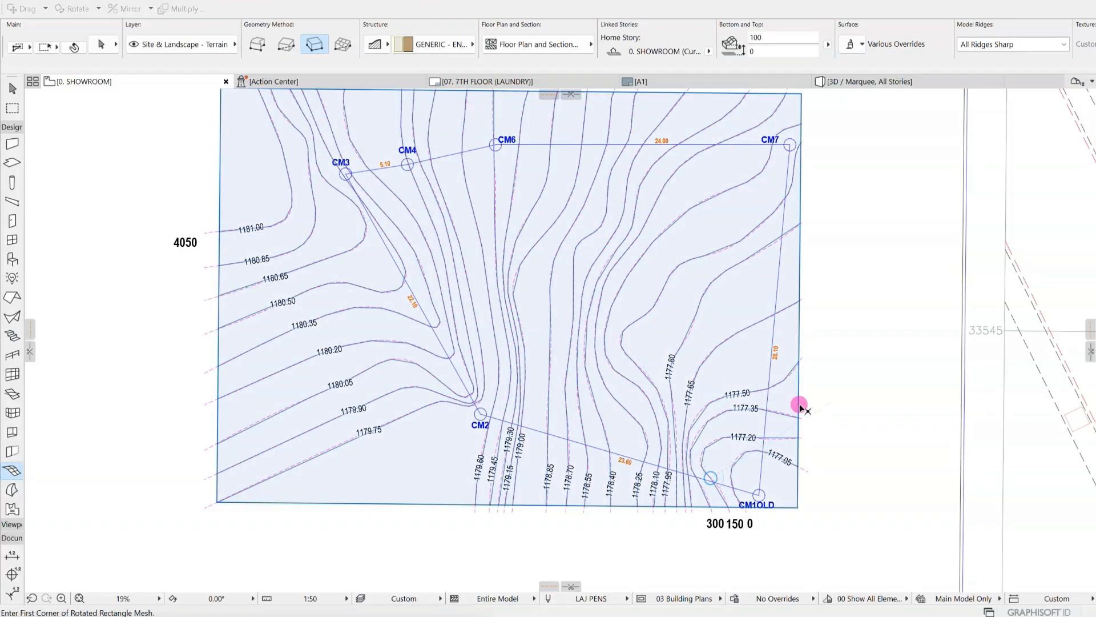
{"action": "left_click", "coordinate": [799, 404], "text": "shift"}
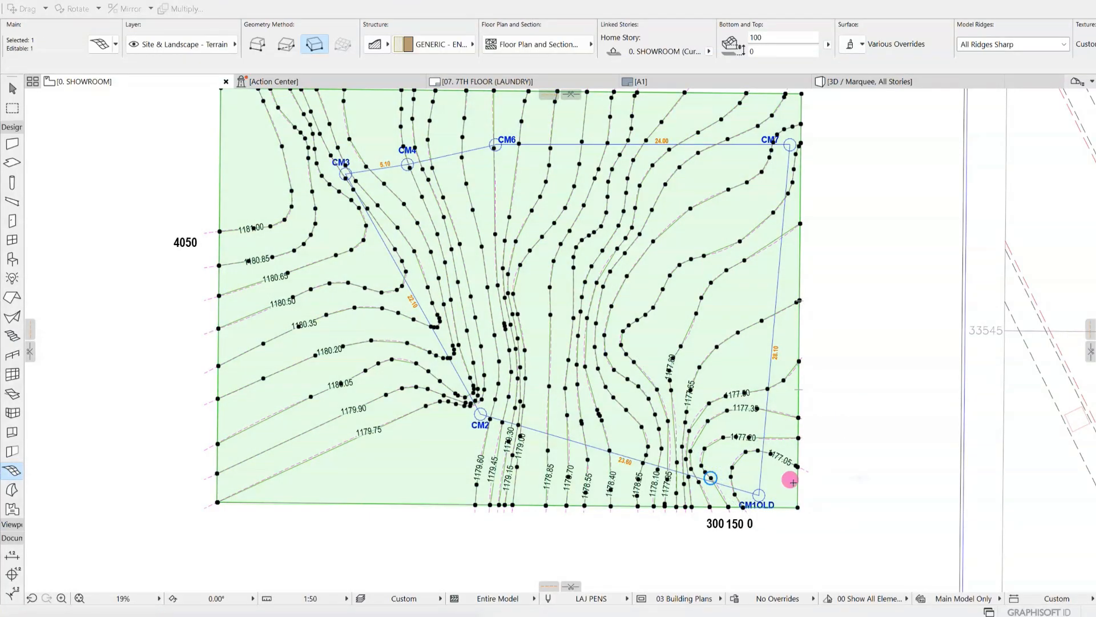
{"action": "middle_click_drag", "start_coordinate": [834, 516], "coordinate": [738, 406]}
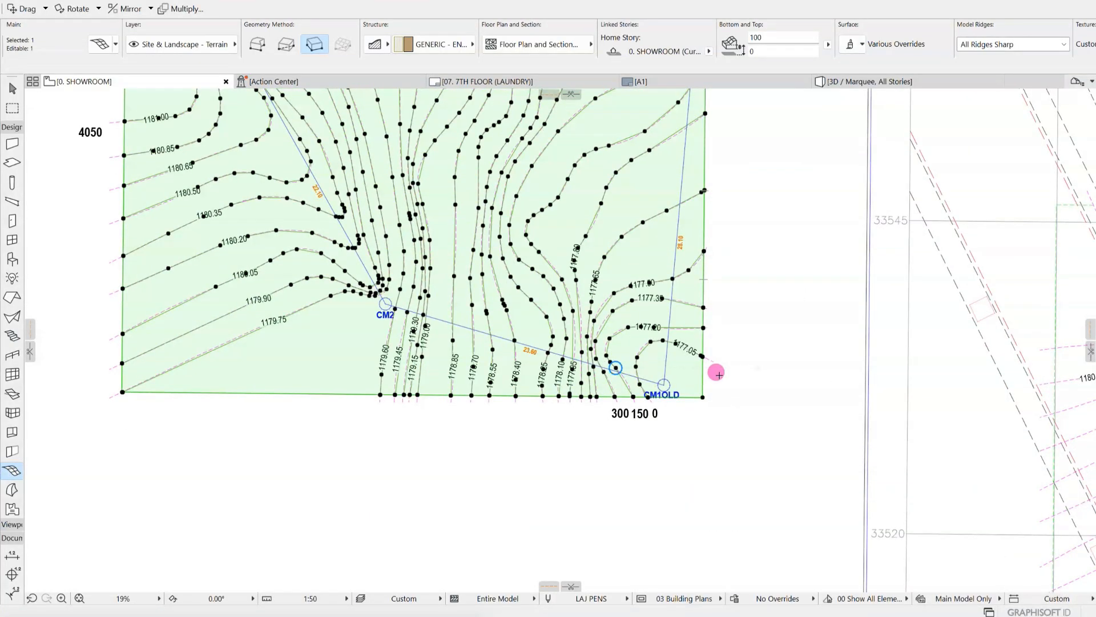
{"action": "scroll", "coordinate": [717, 373], "scroll_direction": "up", "scroll_amount": 3}
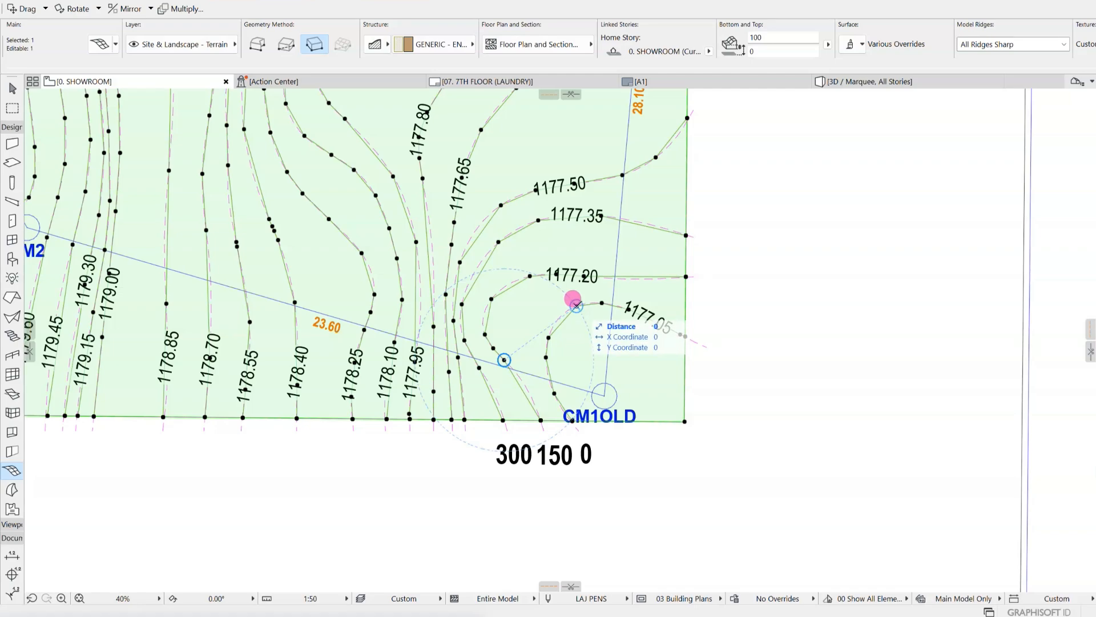
{"action": "scroll", "coordinate": [573, 298], "scroll_direction": "up", "scroll_amount": 3}
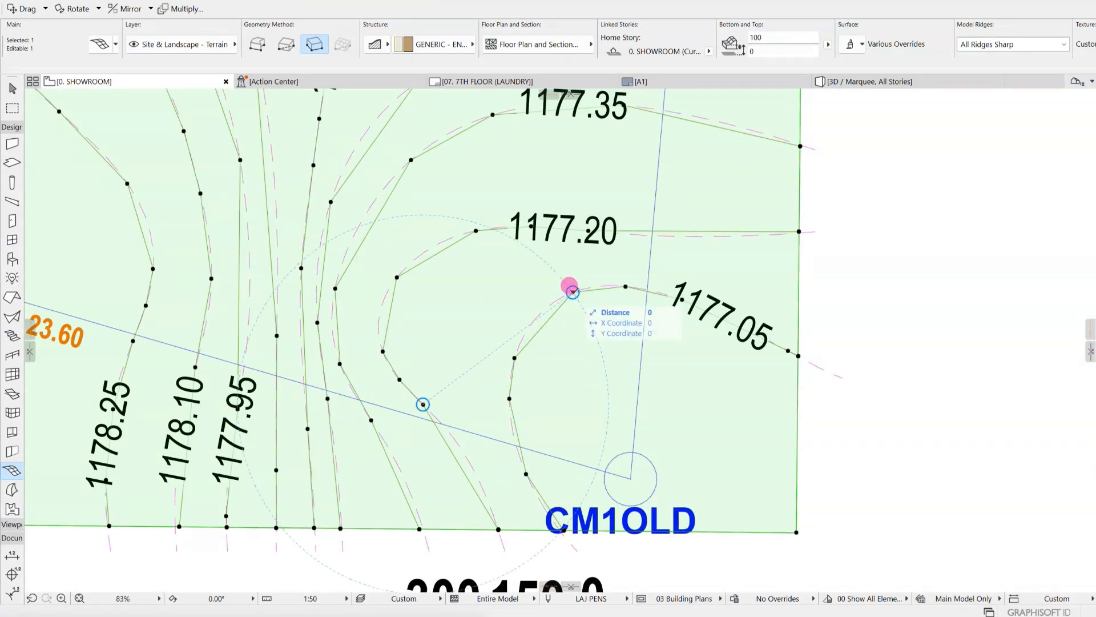
{"action": "left_click", "coordinate": [572, 290]}
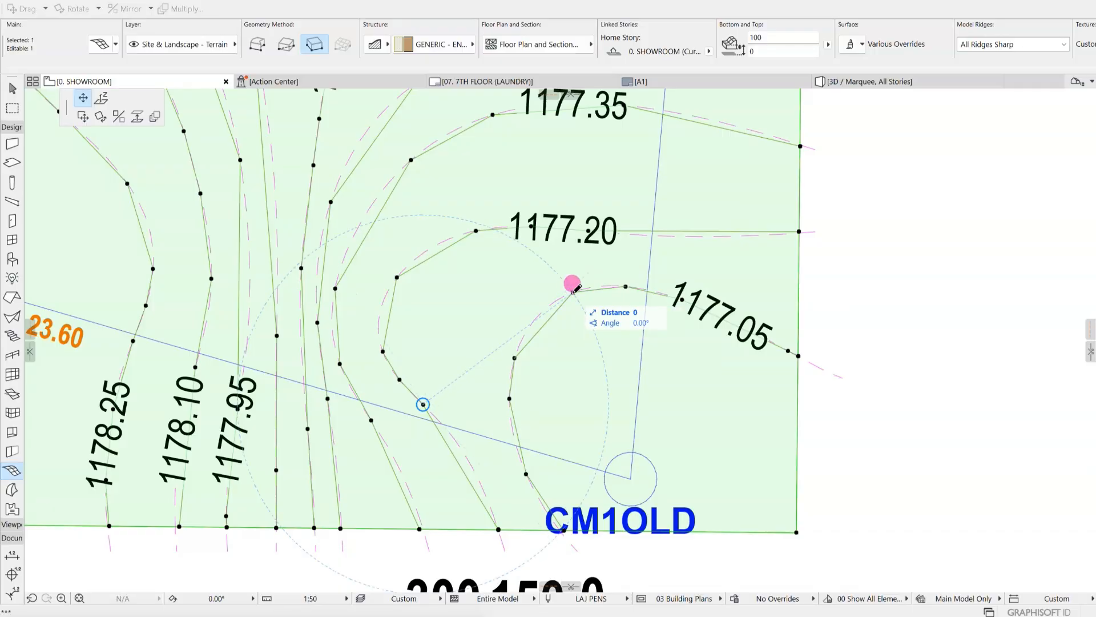
{"action": "left_click", "coordinate": [139, 118]}
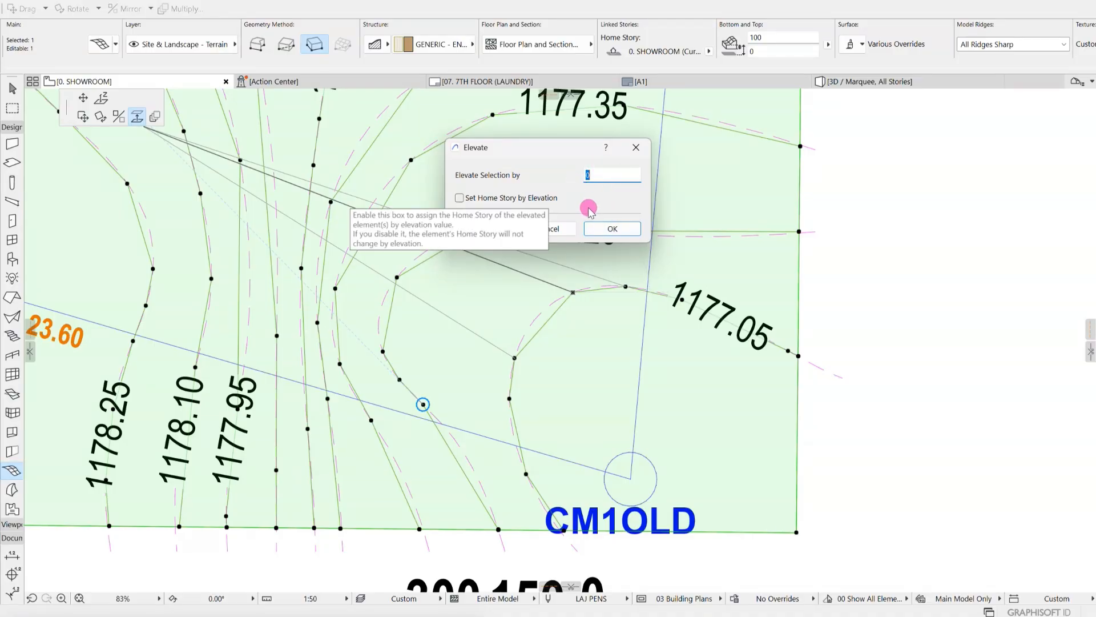
{"action": "left_click", "coordinate": [623, 228]}
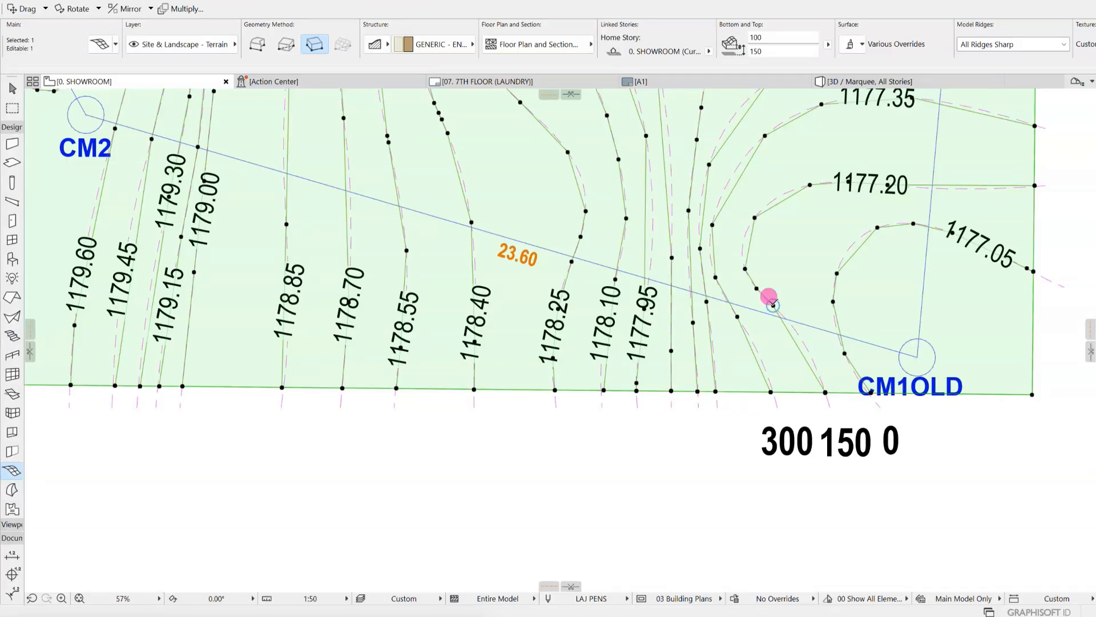
Elevate the mesh points of the 1177.20 contour to 150 above the mesh reference plane, applying the height to all of them
{"action": "left_click", "coordinate": [773, 304]}
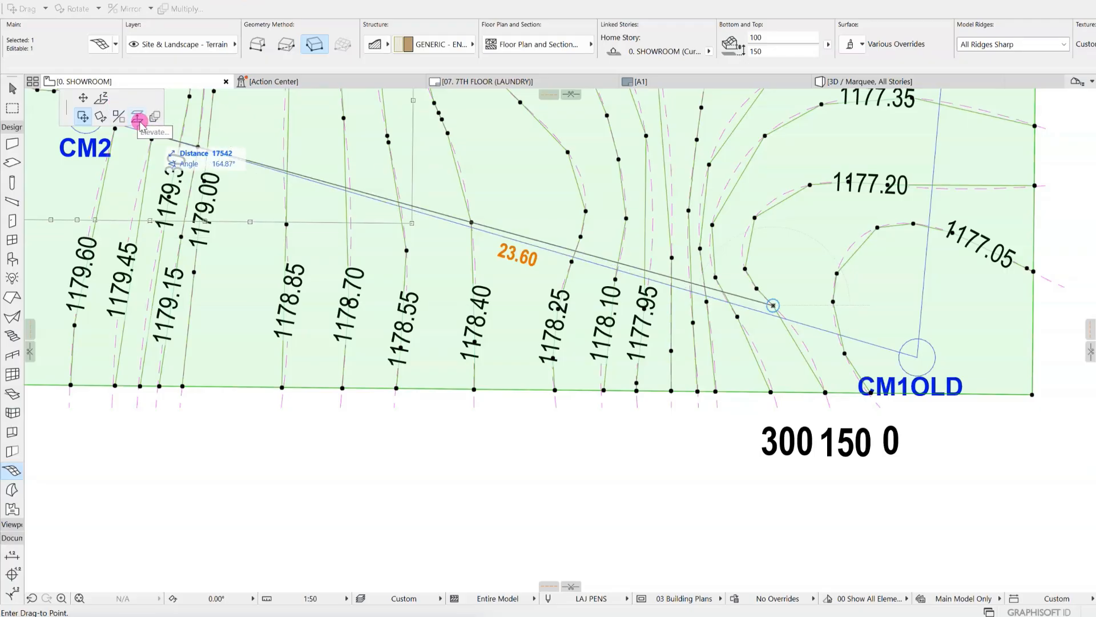
{"action": "left_click", "coordinate": [101, 101]}
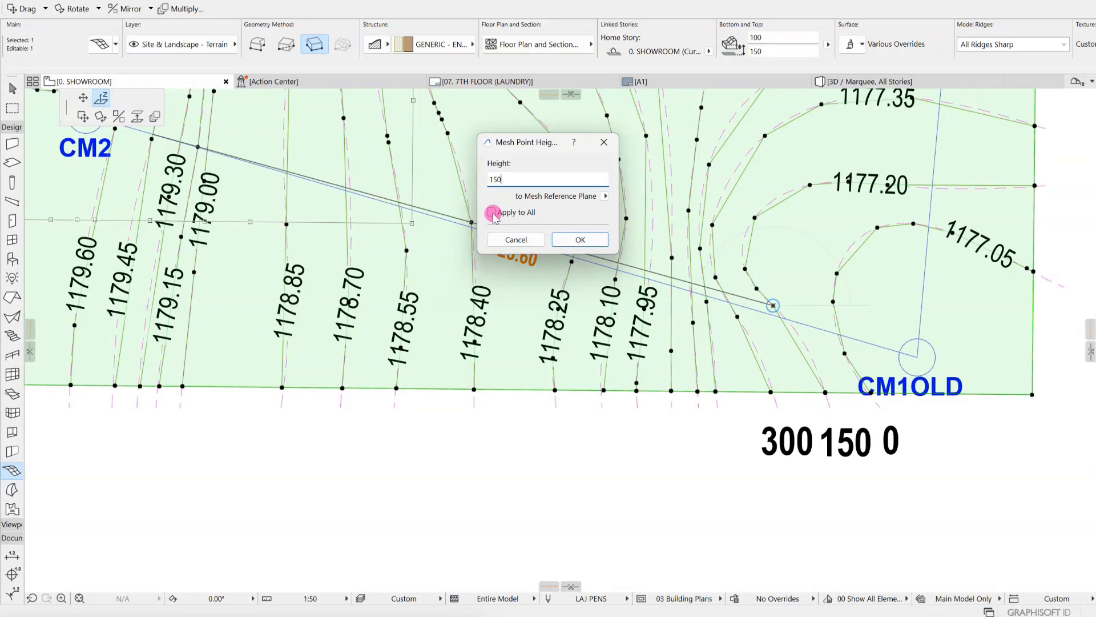
{"action": "left_click", "coordinate": [579, 239]}
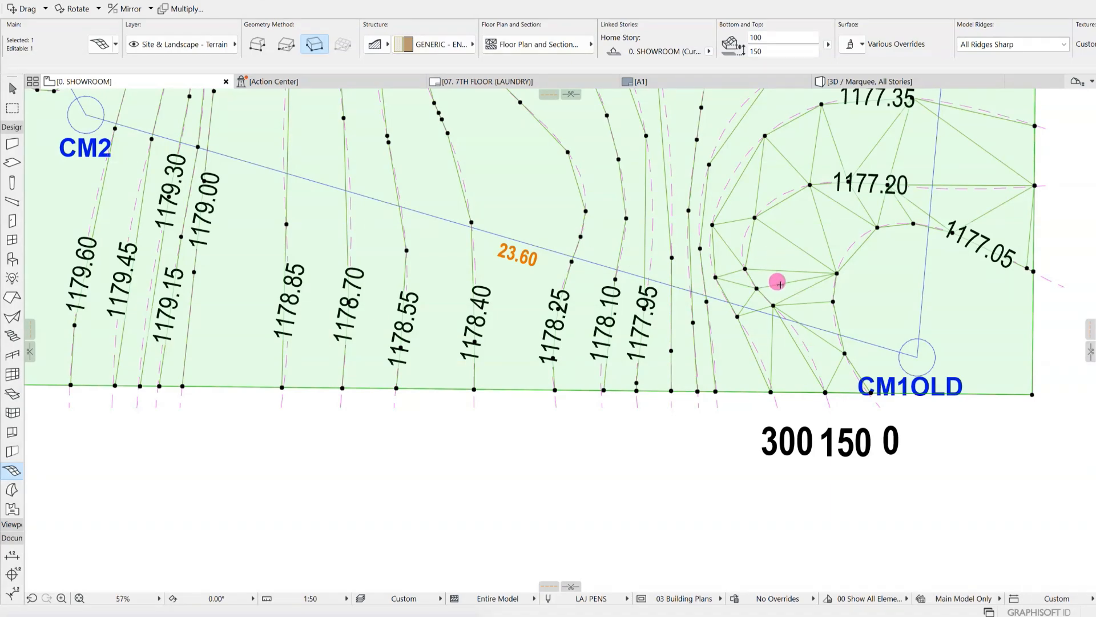
Elevate all mesh points of the 1177.35 contour to 300, picking a node near its lower end by CM1OLD
{"action": "scroll", "coordinate": [778, 282], "scroll_direction": "down", "scroll_amount": 1}
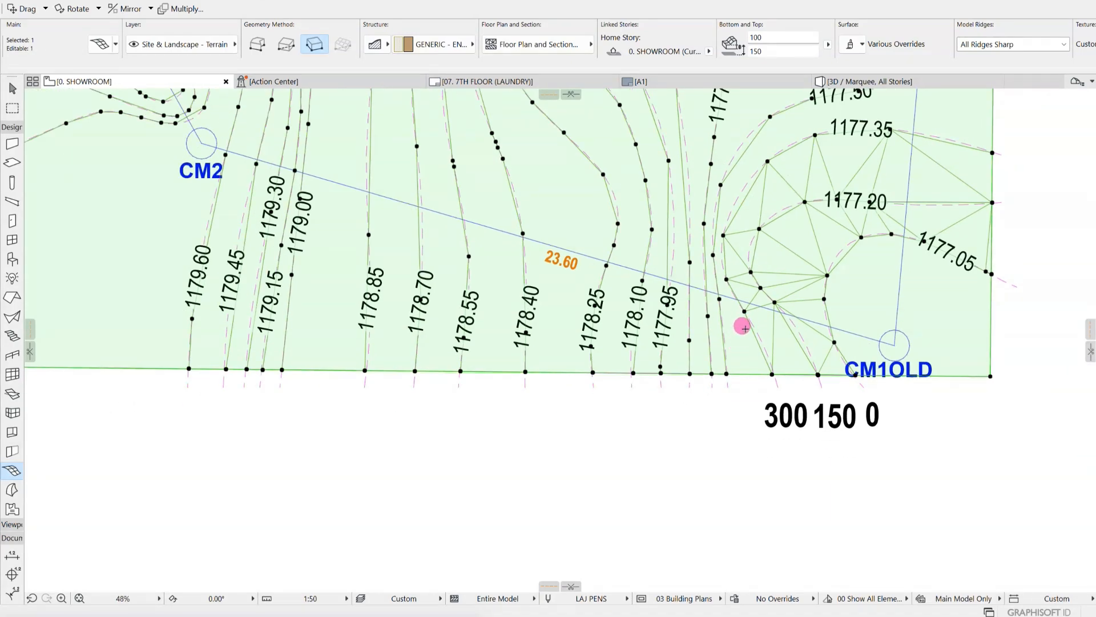
{"action": "scroll", "coordinate": [748, 333], "scroll_direction": "down", "scroll_amount": 1}
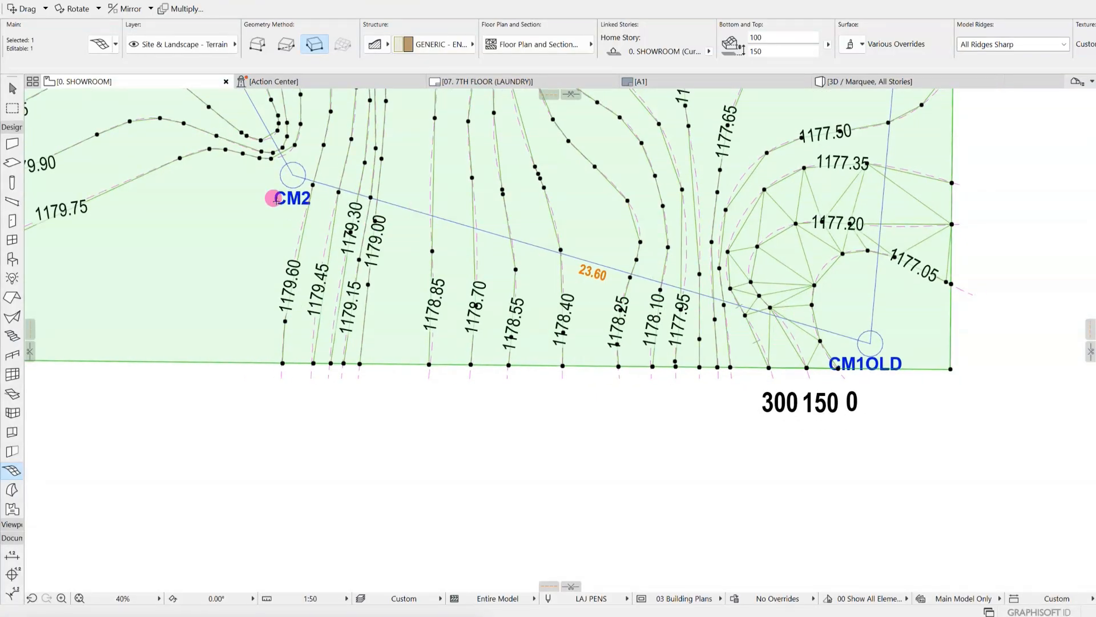
{"action": "scroll", "coordinate": [759, 359], "scroll_direction": "down", "scroll_amount": 1}
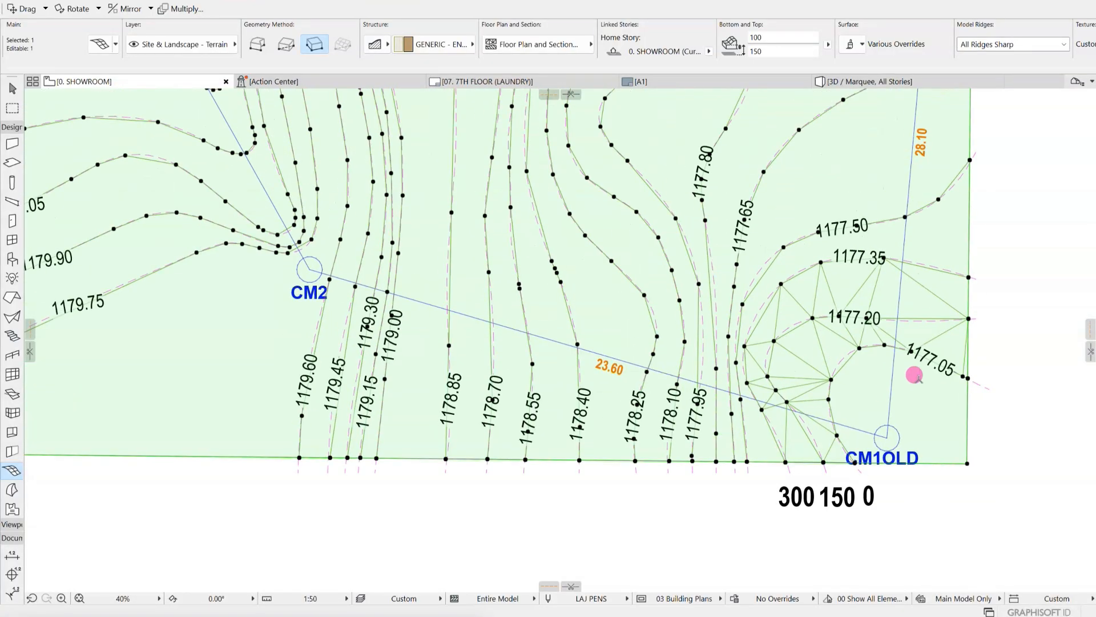
{"action": "scroll", "coordinate": [783, 363], "scroll_direction": "down", "scroll_amount": 1}
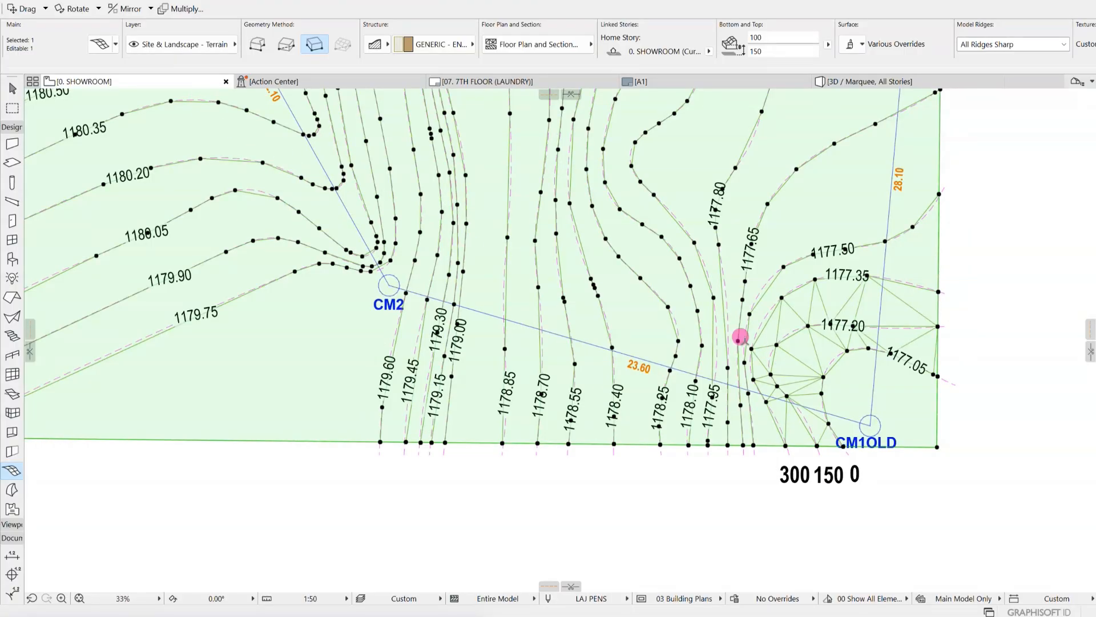
{"action": "scroll", "coordinate": [728, 317], "scroll_direction": "up", "scroll_amount": 3}
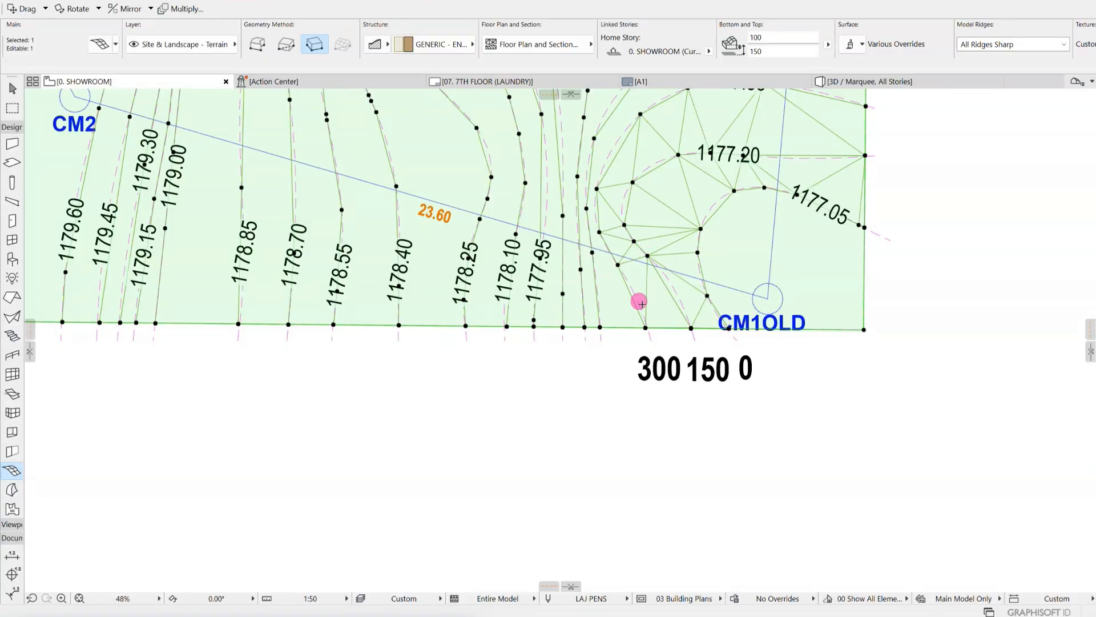
{"action": "left_click", "coordinate": [615, 260]}
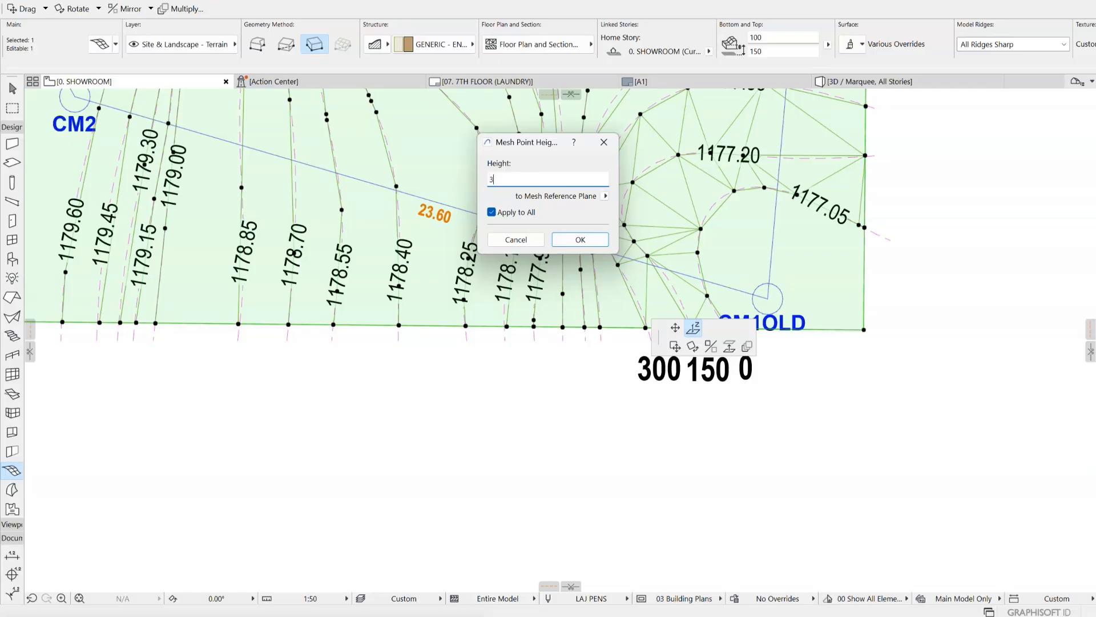
{"action": "left_click", "coordinate": [580, 239]}
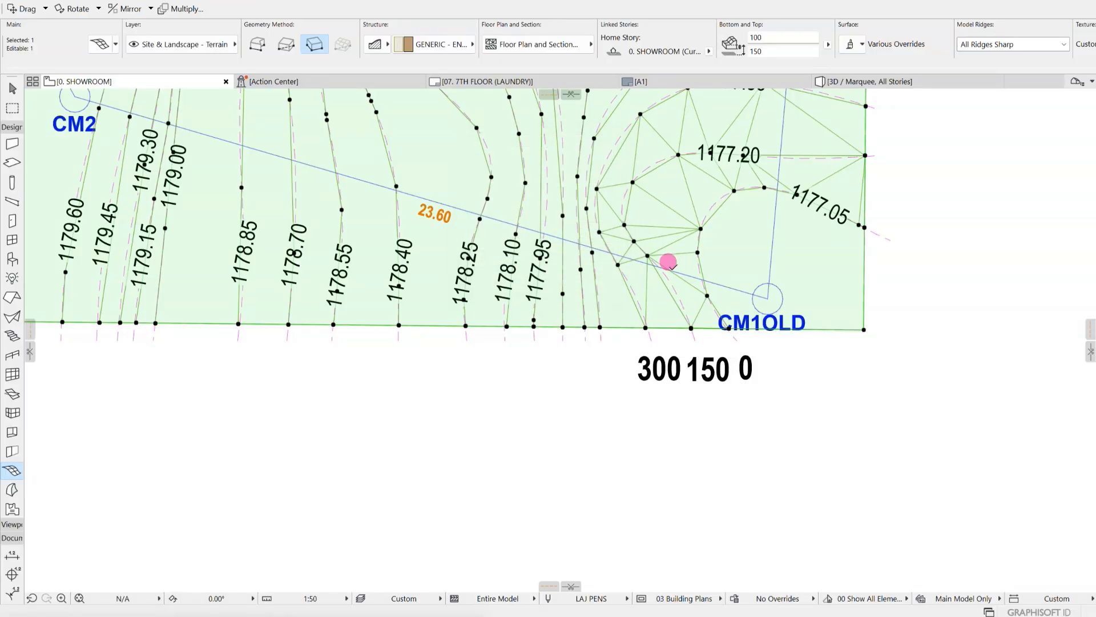
Set the height of all mesh points to 450 on the 1177.50 contour and 600 on the 1177.65 contour
{"action": "left_click", "coordinate": [619, 368]}
{"action": "type", "text": "450"}
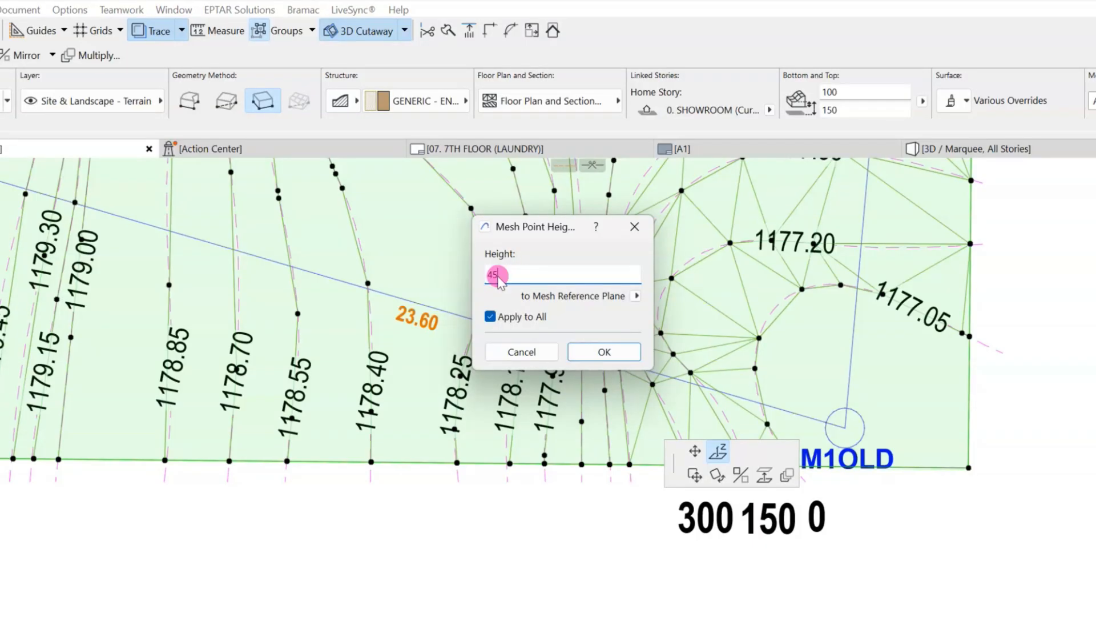
{"action": "left_click", "coordinate": [620, 352]}
{"action": "left_click", "coordinate": [605, 390]}
{"action": "type", "text": "600"}
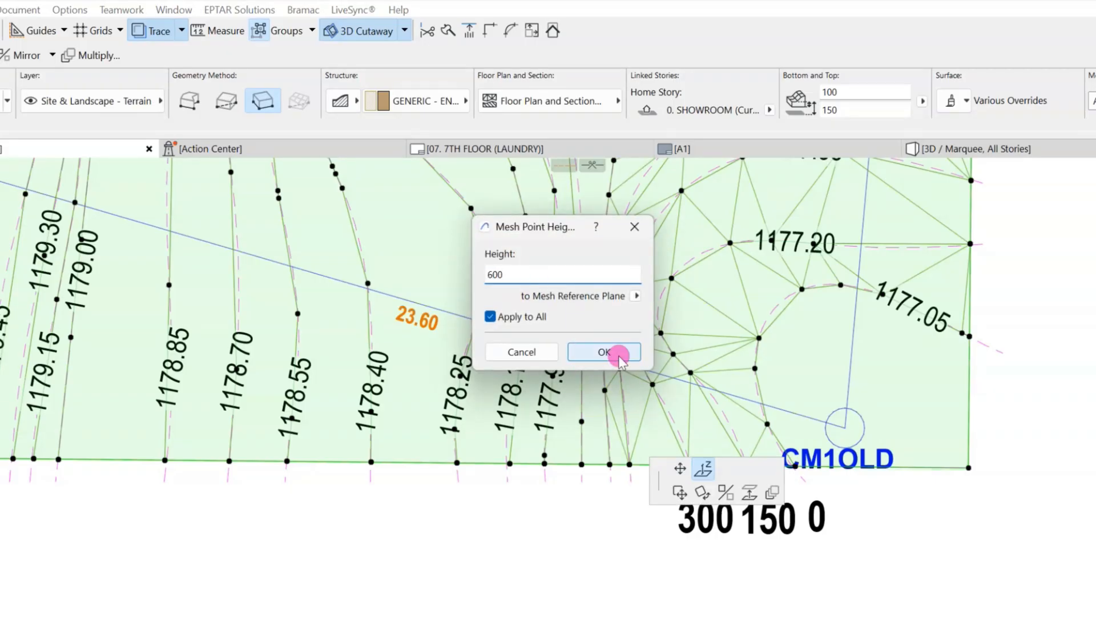
{"action": "left_click", "coordinate": [619, 354]}
Set the height of all mesh points to 750 on the 1177.80 contour and 900 on the 1177.95 contour
{"action": "left_click", "coordinate": [580, 412]}
{"action": "type", "text": "750"}
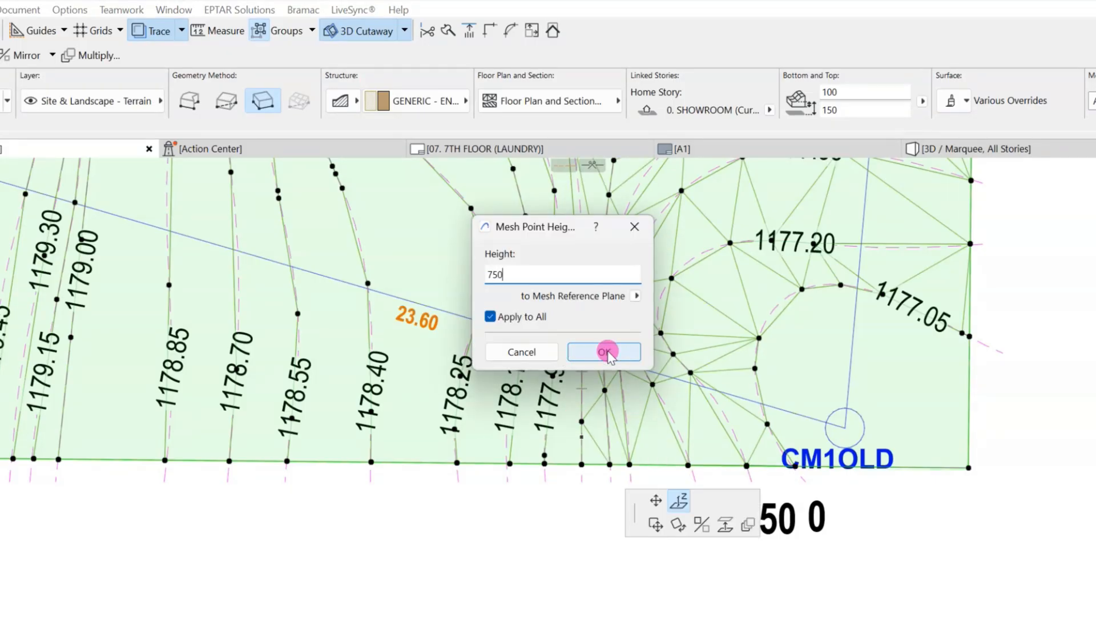
{"action": "left_click", "coordinate": [606, 350]}
{"action": "left_click", "coordinate": [552, 373]}
{"action": "type", "text": "900"}
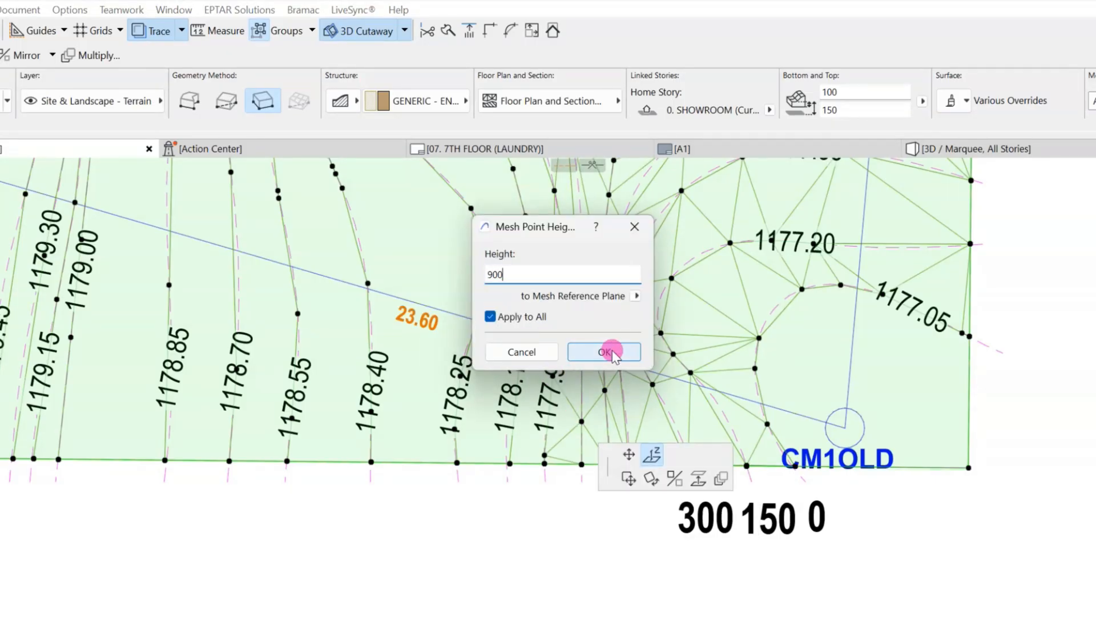
{"action": "left_click", "coordinate": [599, 350]}
Set the height of all mesh points to 1050 on the 1178.10 contour and 1200 on the 1178.25 contour
{"action": "left_click", "coordinate": [521, 345]}
{"action": "type", "text": "1050"}
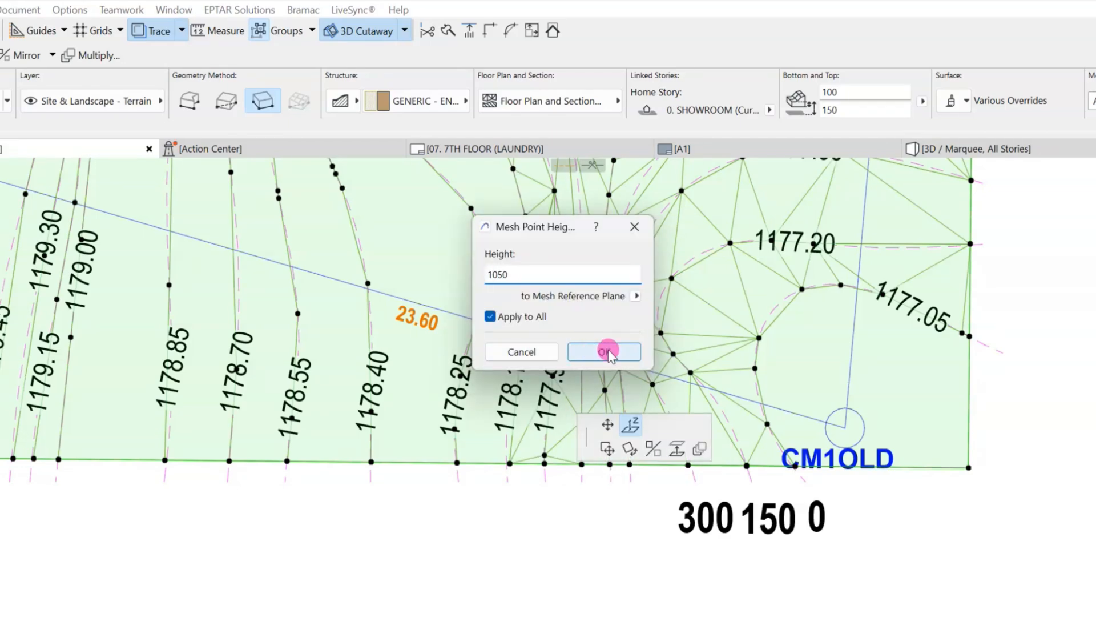
{"action": "left_click", "coordinate": [600, 350]}
{"action": "left_click", "coordinate": [475, 325]}
{"action": "type", "text": "1200"}
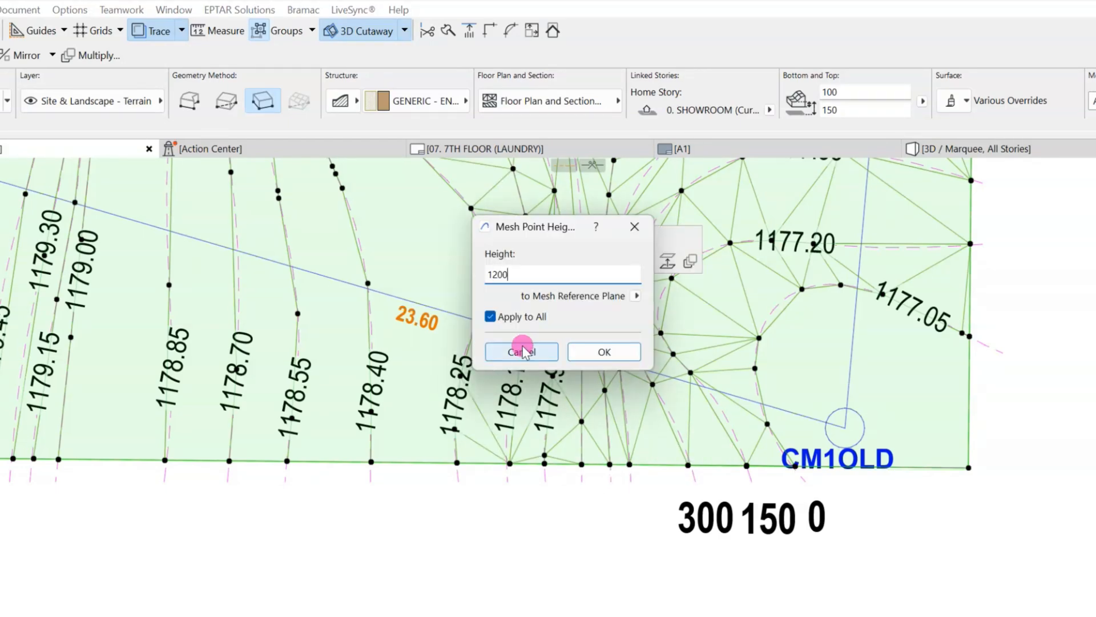
{"action": "left_click", "coordinate": [604, 349]}
Elevate all mesh points of the 1178.40 contour to its relative height and those of the 1178.55 contour to 1500
{"action": "left_click", "coordinate": [369, 284]}
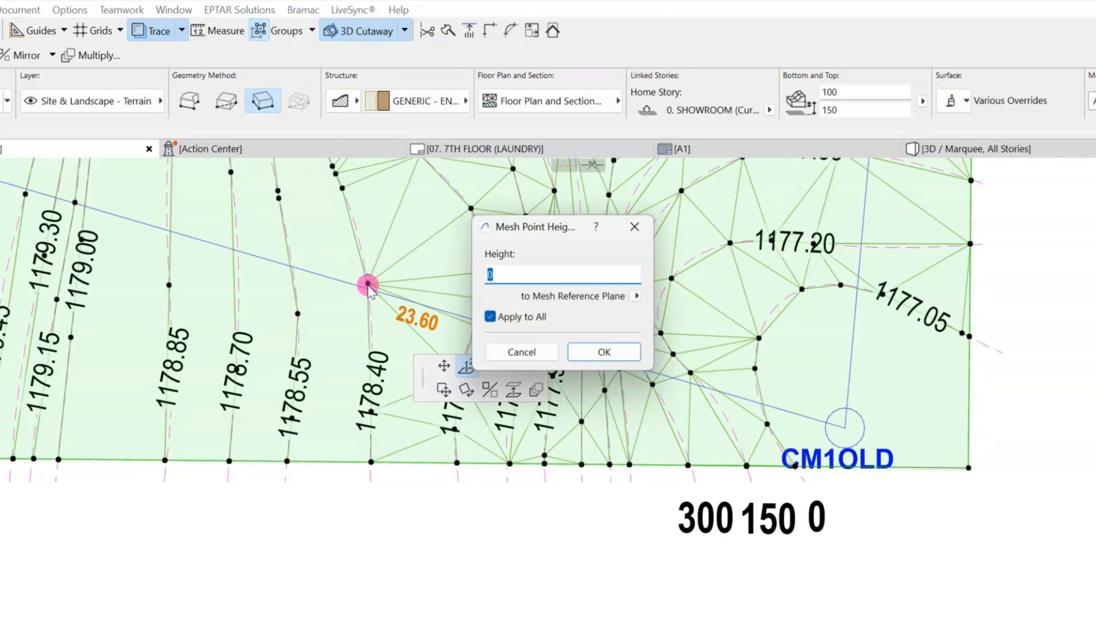
{"action": "left_click", "coordinate": [596, 351]}
{"action": "left_click", "coordinate": [633, 499]}
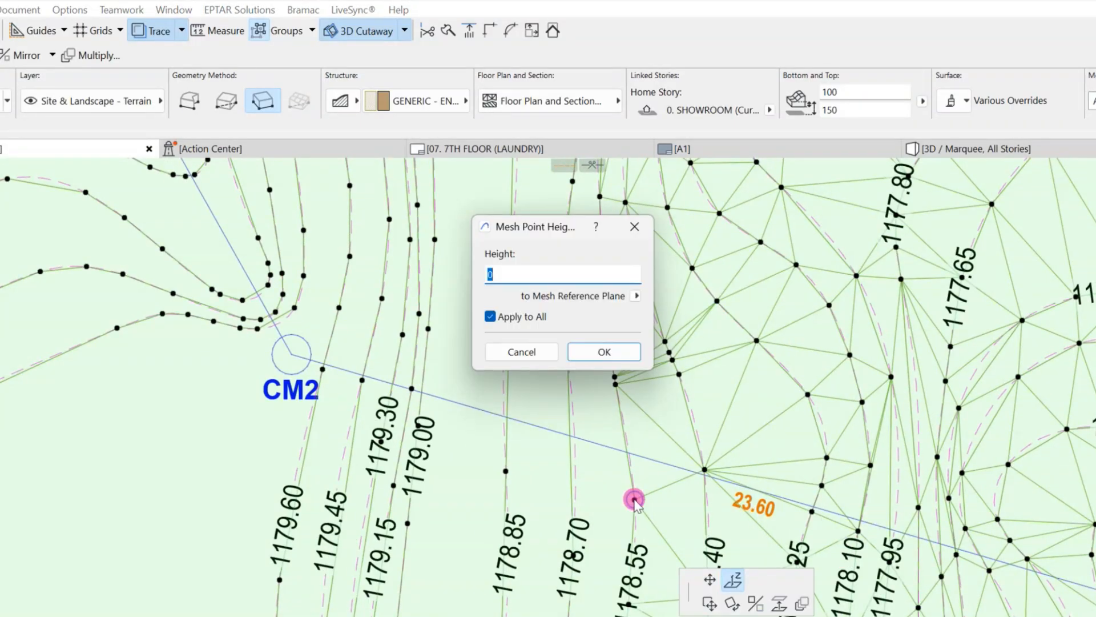
{"action": "type", "text": "1500"}
{"action": "left_click", "coordinate": [604, 351]}
Elevate all mesh points of the 1178.70 contour to 1650 and those of the 1178.85 contour to its relative height
{"action": "left_click", "coordinate": [570, 350]}
{"action": "type", "text": "1650"}
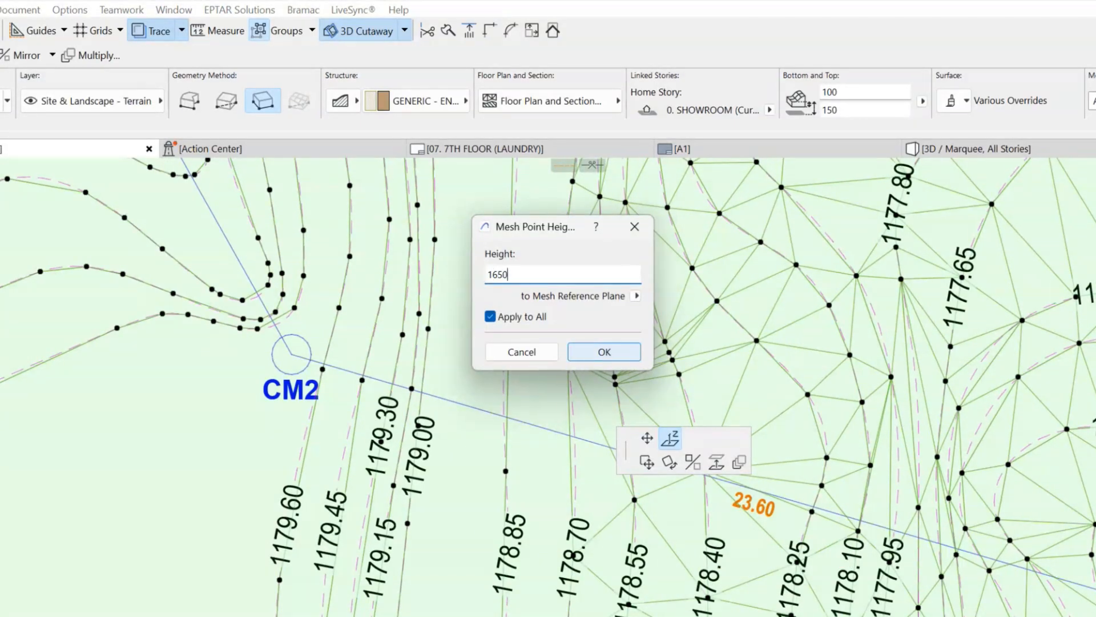
{"action": "left_click", "coordinate": [609, 353]}
{"action": "left_click", "coordinate": [503, 258]}
{"action": "type", "text": "1"}
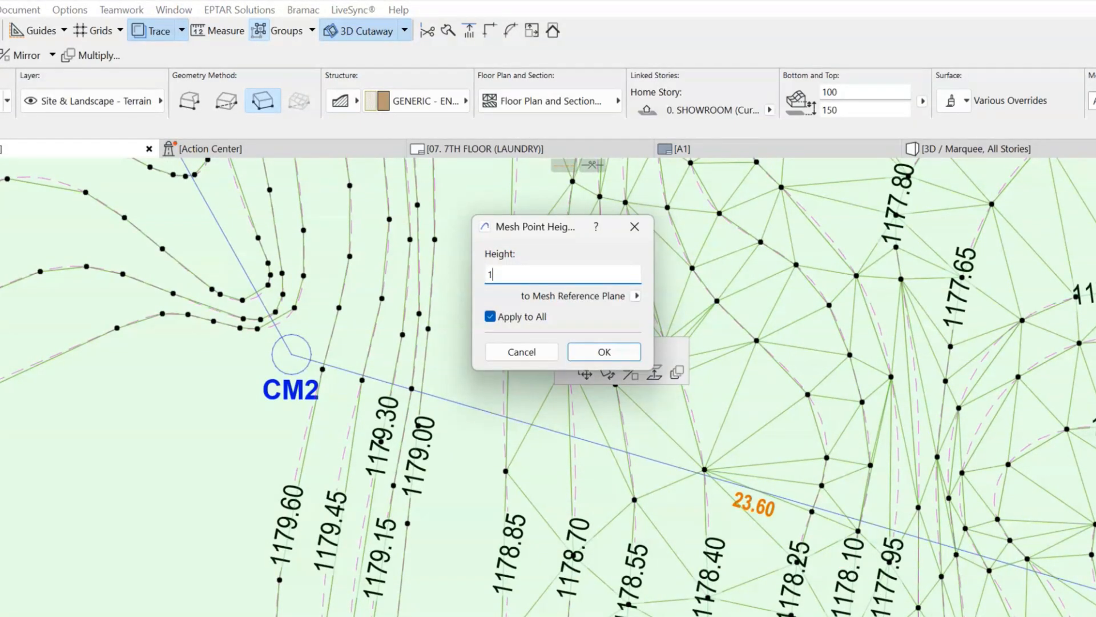
{"action": "type", "text": "000"}
{"action": "left_click", "coordinate": [604, 352]}
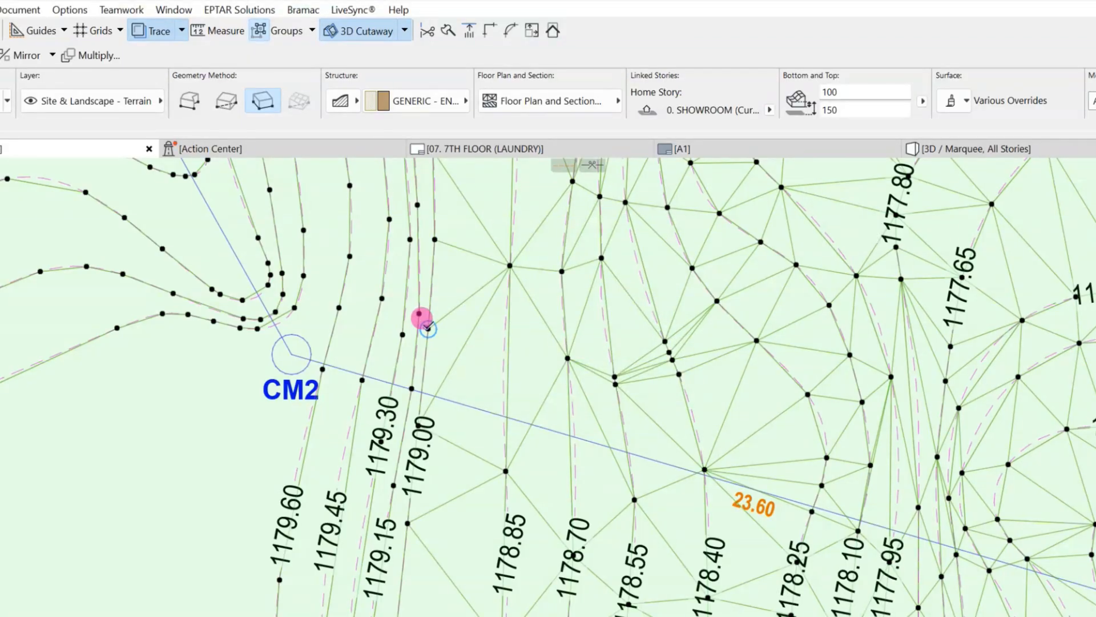
Set the height of all mesh points to 1950 on the 1179.00 contour and 2100 on the 1179.15 contour
{"action": "left_click", "coordinate": [428, 329]}
{"action": "type", "text": "1950"}
{"action": "left_click", "coordinate": [594, 351]}
{"action": "scroll", "coordinate": [422, 314], "scroll_direction": "up", "scroll_amount": 3}
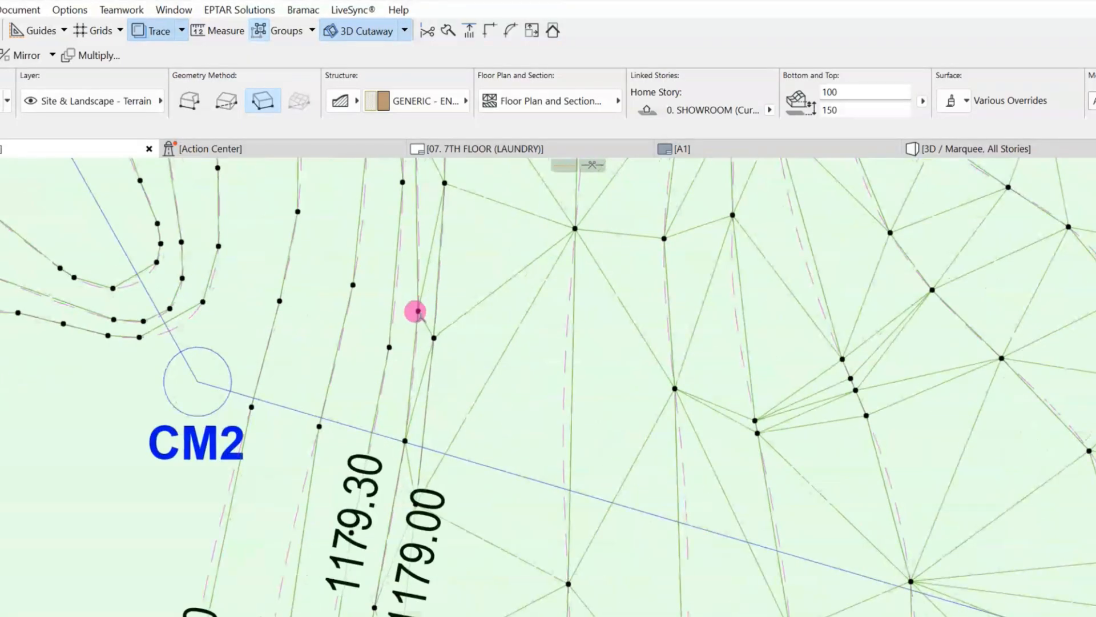
{"action": "left_click", "coordinate": [418, 311]}
{"action": "type", "text": "2100"}
{"action": "left_click", "coordinate": [586, 348]}
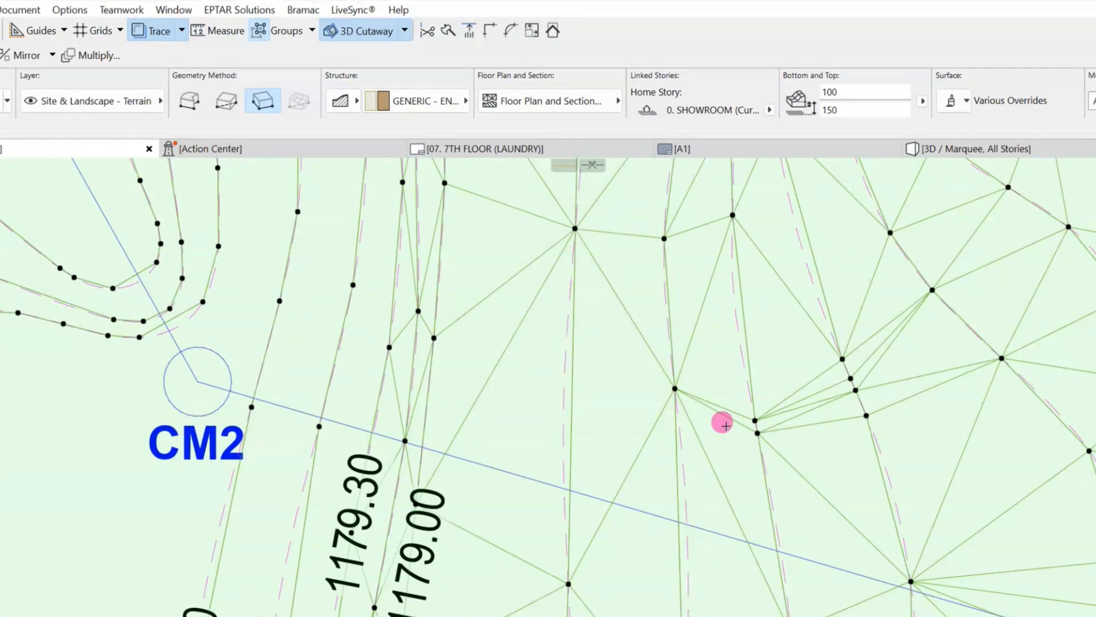
Set the height of all mesh points to 2250 on the 1179.30 contour and 2400 on the 1179.45 contour
{"action": "middle_click_drag", "start_coordinate": [387, 349], "coordinate": [846, 514]}
{"action": "left_click", "coordinate": [846, 513]}
{"action": "type", "text": "2250"}
{"action": "left_click", "coordinate": [622, 345]}
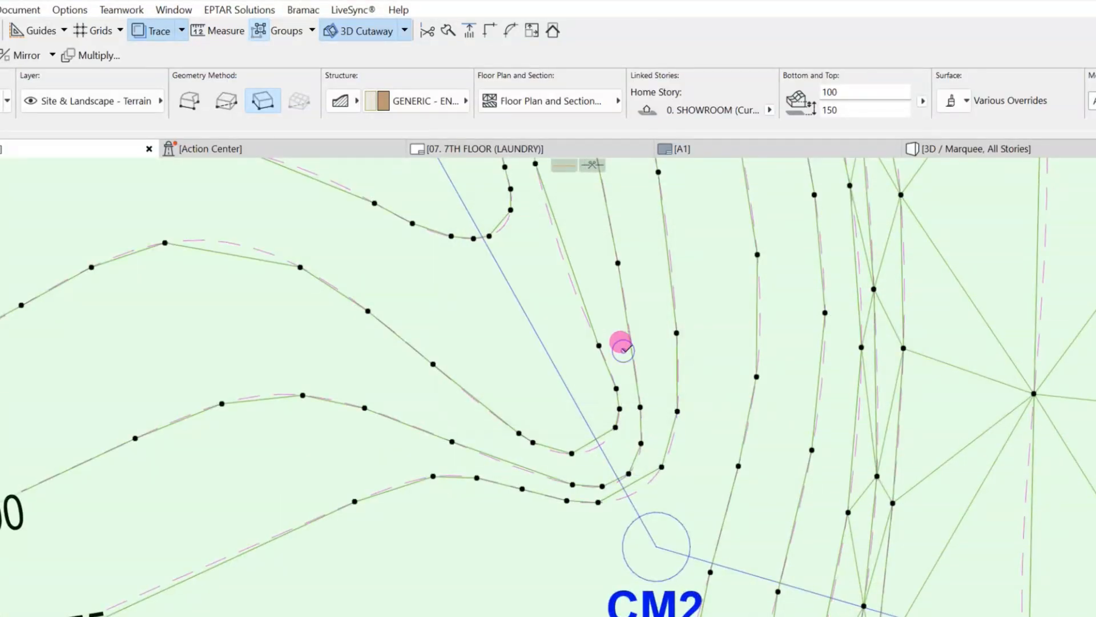
{"action": "middle_click_drag", "start_coordinate": [775, 475], "coordinate": [735, 431]}
{"action": "left_click", "coordinate": [771, 403]}
{"action": "type", "text": "2400"}
{"action": "left_click", "coordinate": [618, 353]}
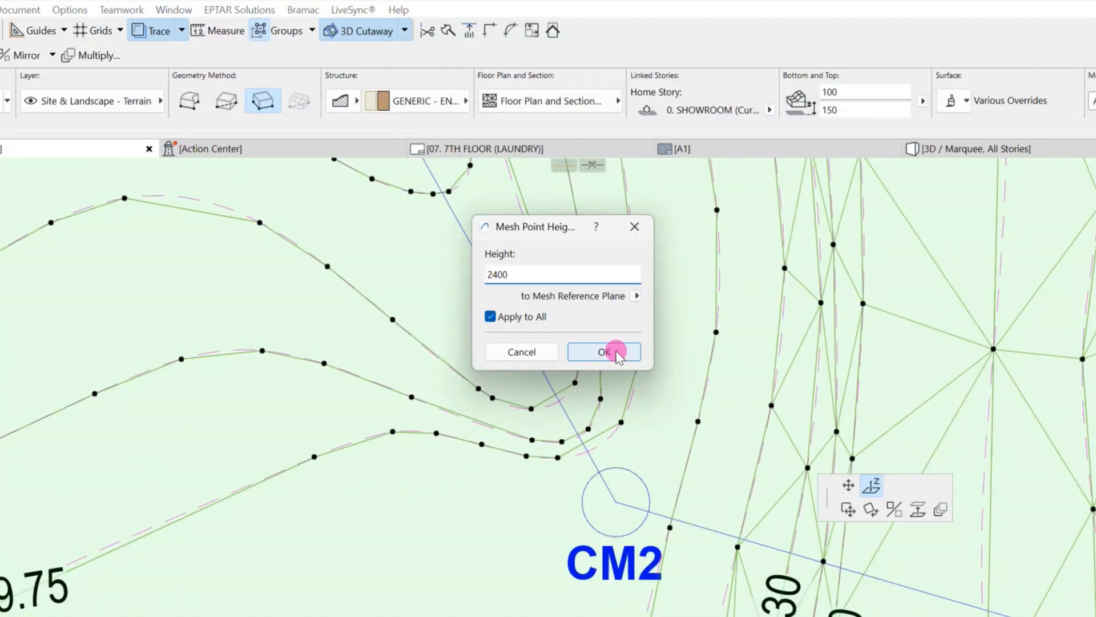
Set the height of all mesh points to 2550 on the 1179.60 contour and 2700 on the 1179.75 contour
{"action": "left_click", "coordinate": [697, 420]}
{"action": "type", "text": "25"}
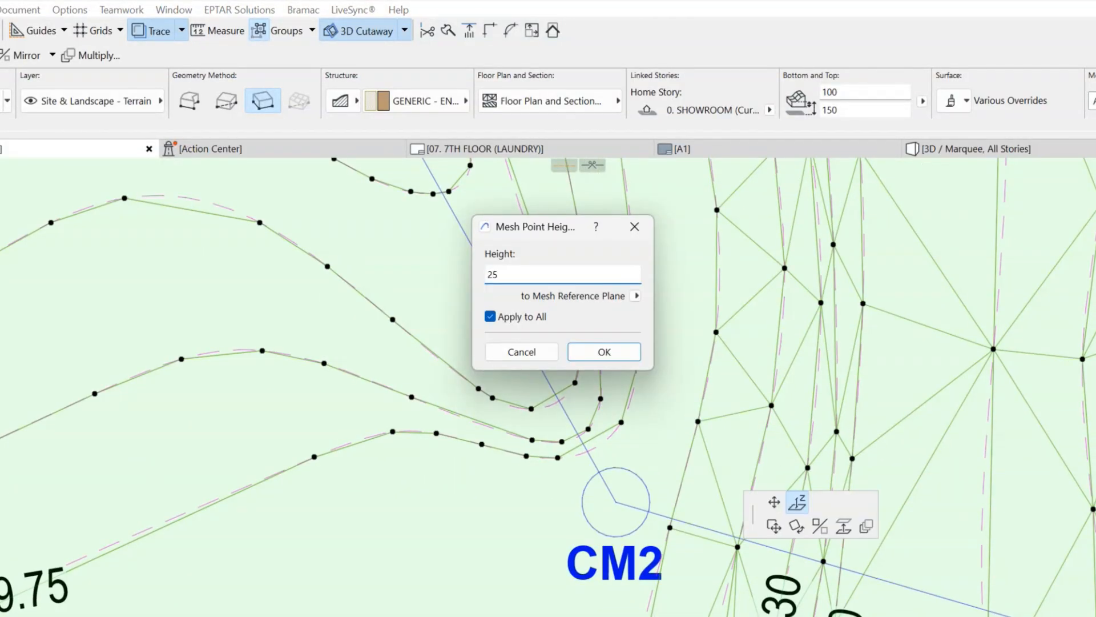
{"action": "type", "text": "50"}
{"action": "left_click", "coordinate": [606, 351]}
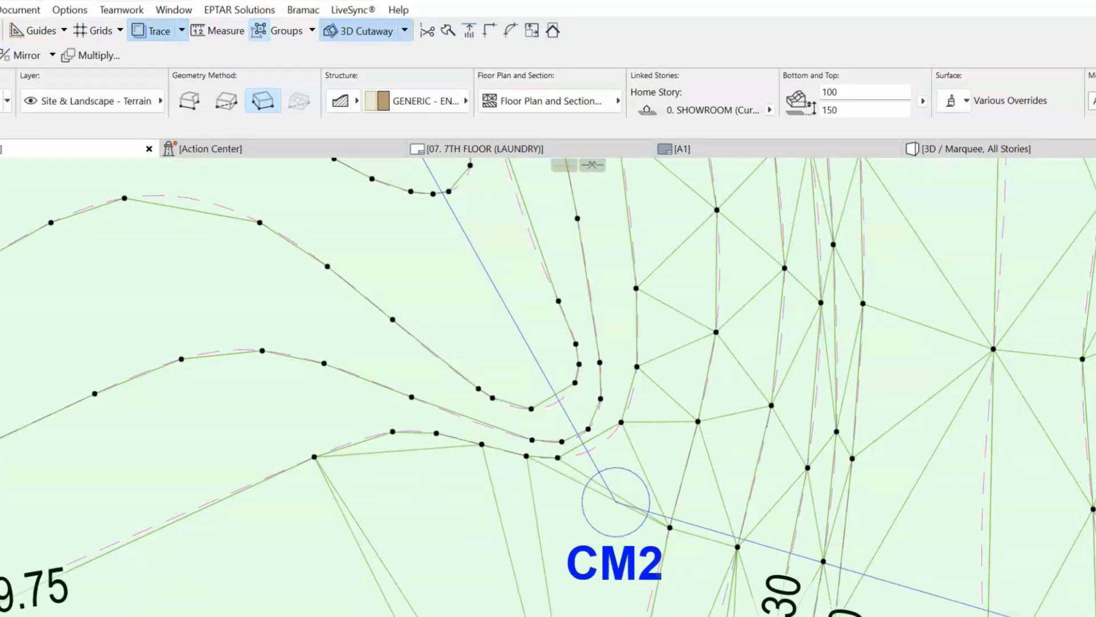
{"action": "middle_click_drag", "start_coordinate": [496, 465], "coordinate": [697, 563]}
{"action": "left_click", "coordinate": [842, 391]}
{"action": "type", "text": "2700"}
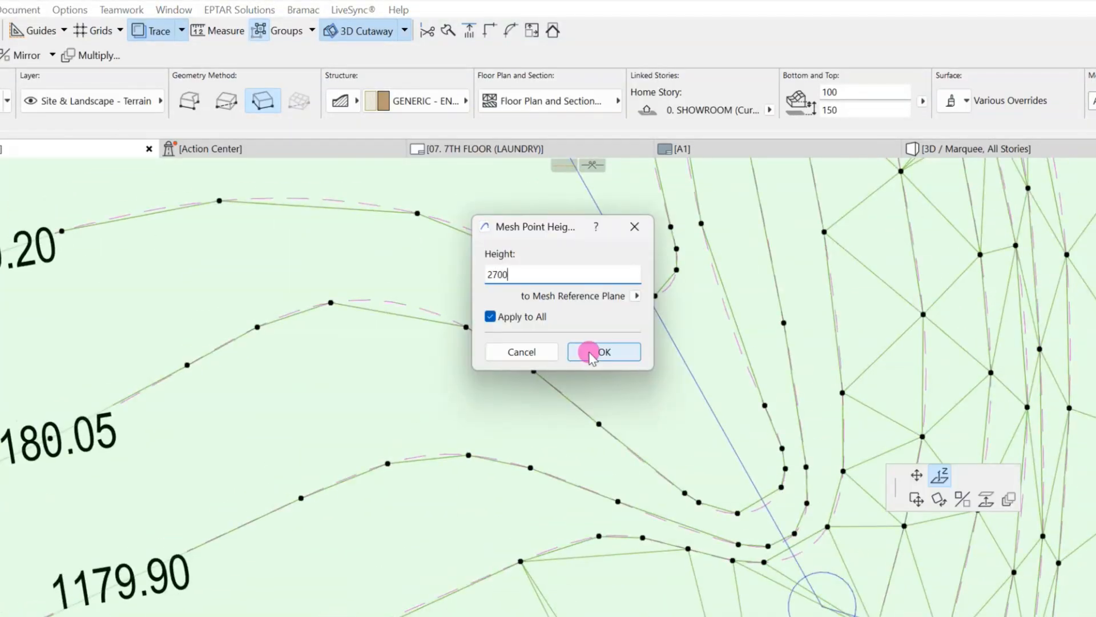
{"action": "left_click", "coordinate": [597, 350]}
Set the height of all mesh points to 2850 on the 1179.90 contour and 3000 on the 1180.05 contour
{"action": "left_click", "coordinate": [531, 467]}
{"action": "type", "text": "2850"}
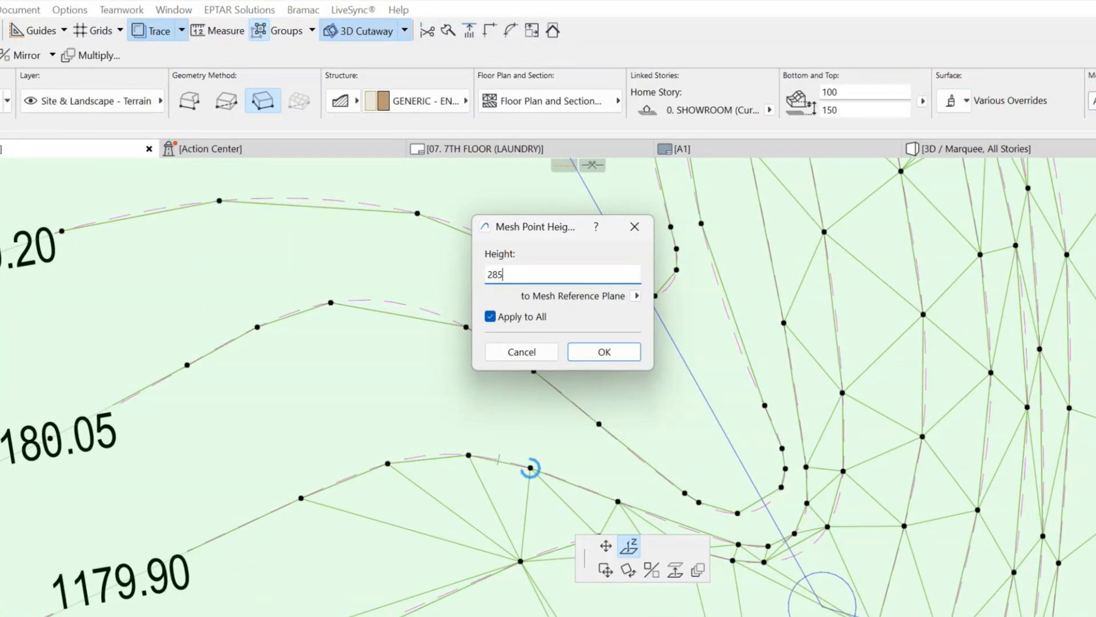
{"action": "left_click", "coordinate": [601, 352]}
{"action": "left_click", "coordinate": [599, 423]}
{"action": "type", "text": "3000"}
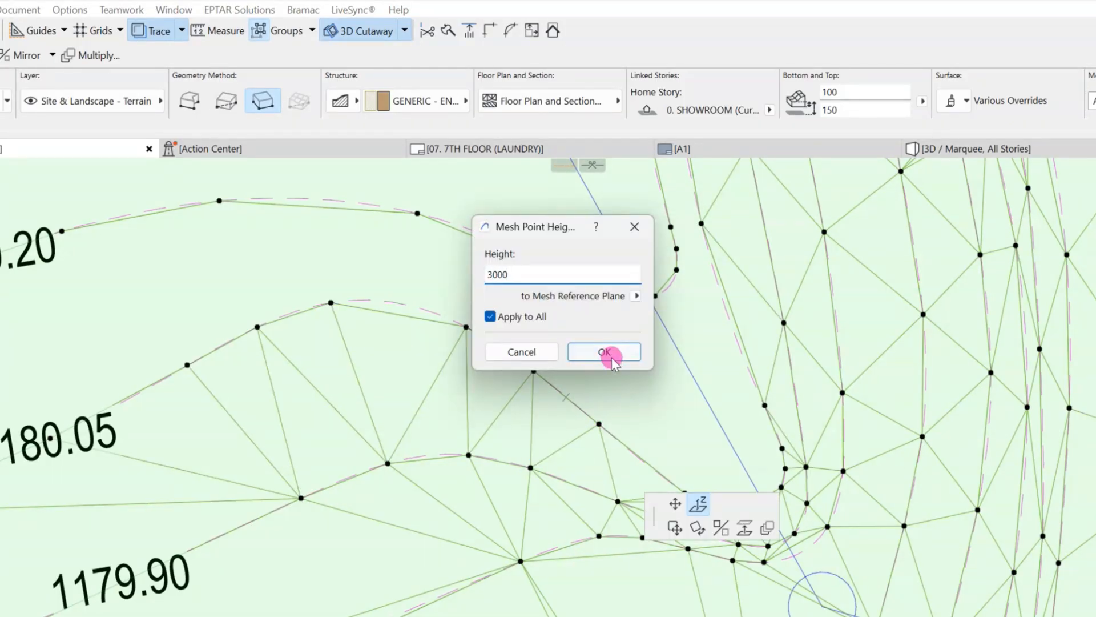
{"action": "left_click", "coordinate": [608, 351]}
Set the height of all mesh points to 3150 on the 1180.20 contour and 3300 on the 1180.35 contour
{"action": "left_click", "coordinate": [418, 213]}
{"action": "type", "text": "3150"}
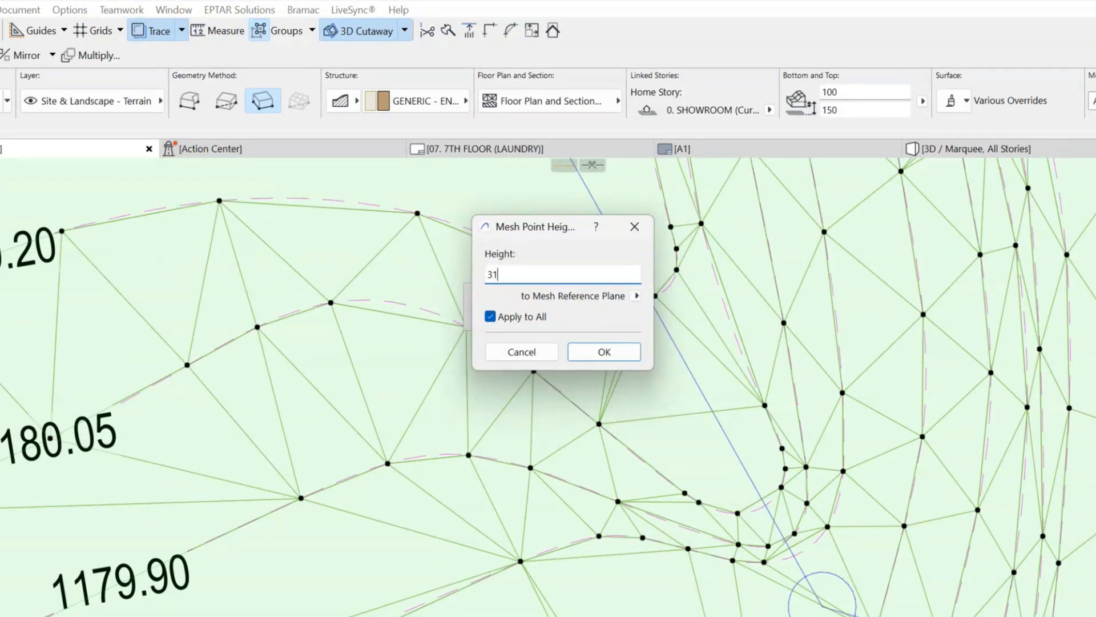
{"action": "left_click", "coordinate": [604, 352]}
{"action": "left_click", "coordinate": [542, 493]}
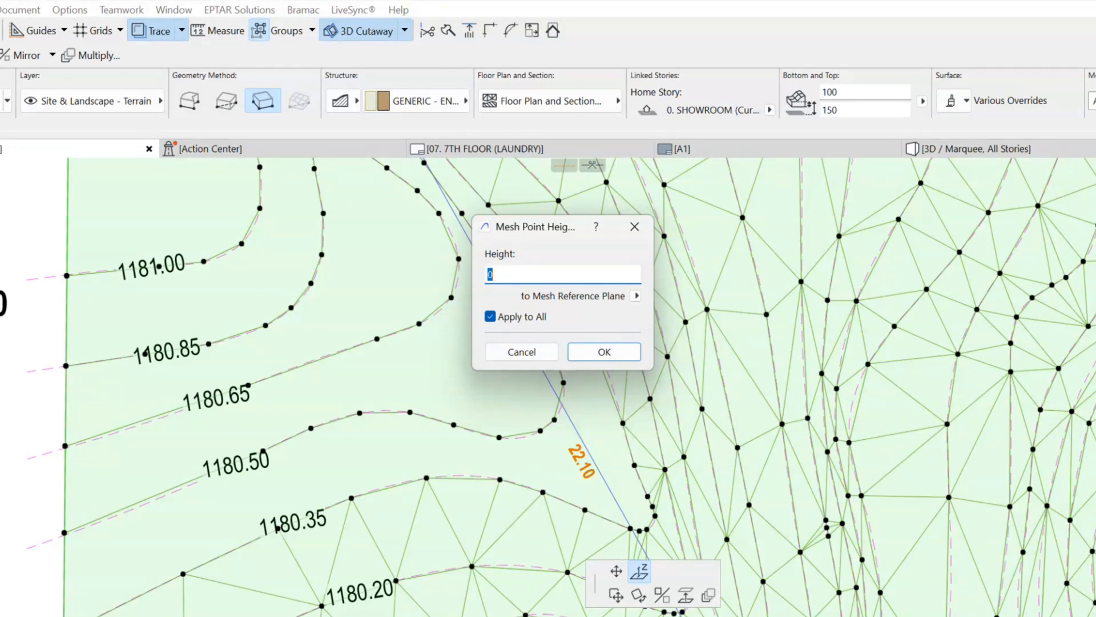
{"action": "left_click", "coordinate": [537, 352]}
{"action": "type", "text": "33"}
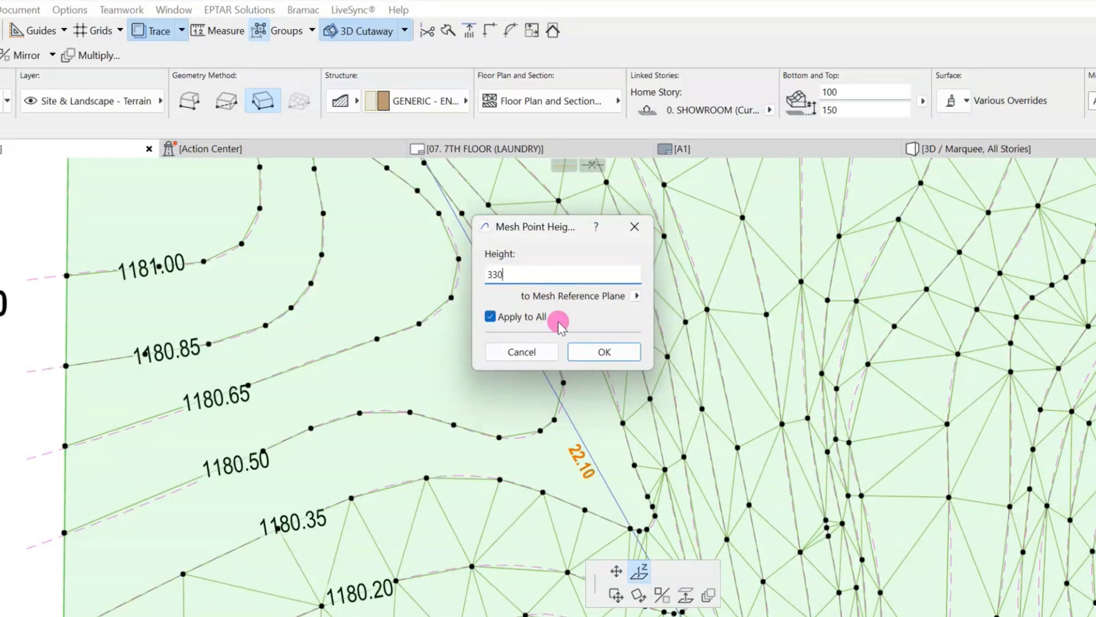
{"action": "type", "text": "0"}
{"action": "key", "text": "Return"}
Elevate all mesh points of the 1180.50 contour to its relative height above the mesh reference plane
{"action": "left_click", "coordinate": [453, 424]}
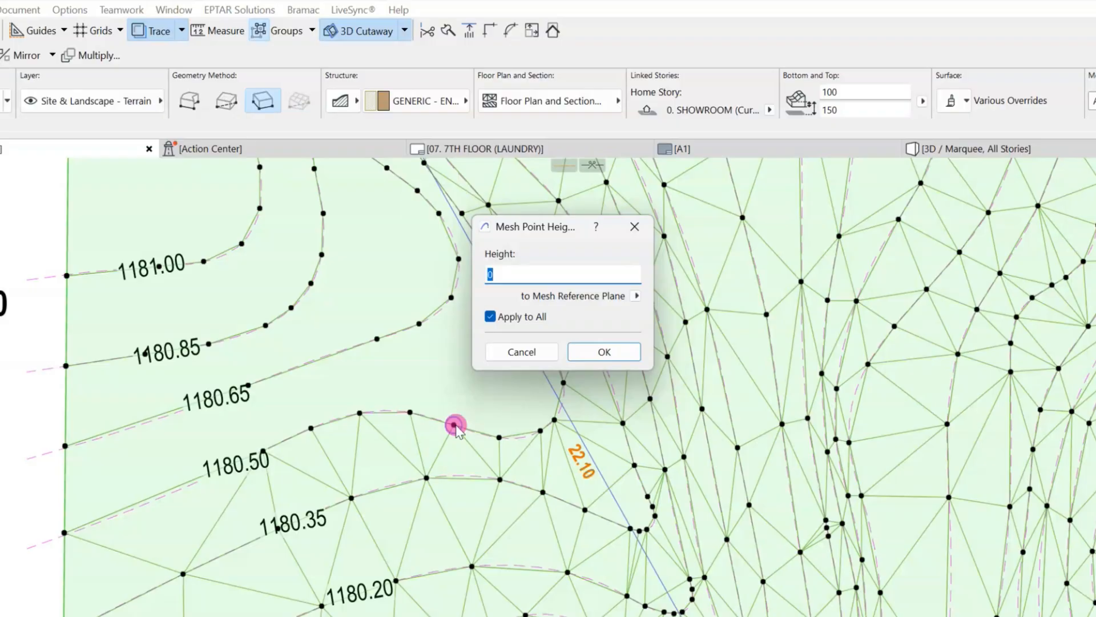
{"action": "type", "text": "330"}
{"action": "left_click", "coordinate": [603, 350]}
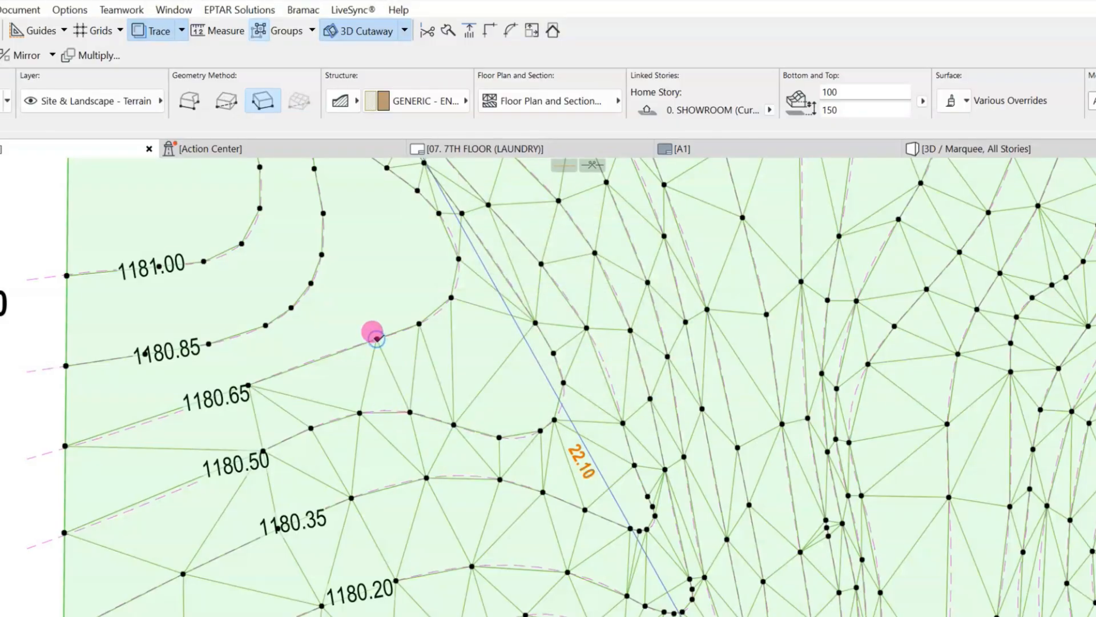
Set the height of all mesh points to 3600 on the 1180.65 contour and 3750 on the 1180.85 contour
{"action": "left_click", "coordinate": [377, 338]}
{"action": "type", "text": "3600"}
{"action": "left_click", "coordinate": [606, 349]}
{"action": "left_click", "coordinate": [290, 307]}
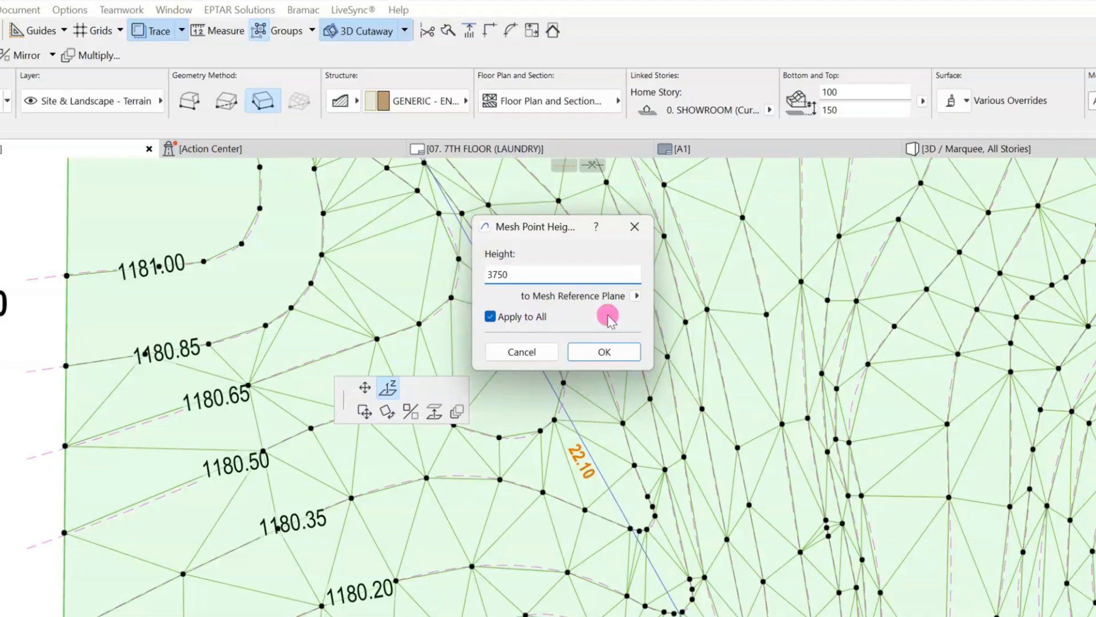
{"action": "left_click", "coordinate": [604, 351]}
Deselect the mesh and review the contour lines and spot labels across the whole site in the floor plan
{"action": "scroll", "coordinate": [433, 443], "scroll_direction": "down", "scroll_amount": 5}
{"action": "scroll", "coordinate": [423, 434], "scroll_direction": "down", "scroll_amount": 3}
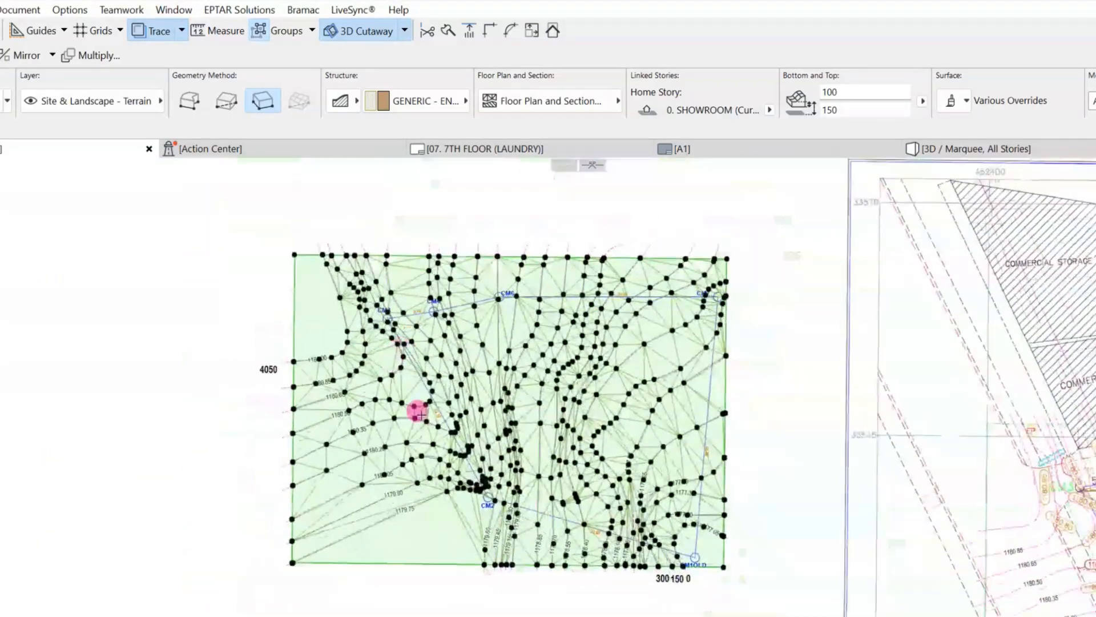
{"action": "key", "text": "Escape"}
{"action": "scroll", "coordinate": [466, 479], "scroll_direction": "up", "scroll_amount": 3}
{"action": "scroll", "coordinate": [577, 589], "scroll_direction": "down", "scroll_amount": 2}
{"action": "scroll", "coordinate": [578, 599], "scroll_direction": "up", "scroll_amount": 2}
{"action": "scroll", "coordinate": [570, 610], "scroll_direction": "down", "scroll_amount": 2}
{"action": "scroll", "coordinate": [628, 611], "scroll_direction": "up", "scroll_amount": 1}
{"action": "scroll", "coordinate": [514, 599], "scroll_direction": "down", "scroll_amount": 1}
{"action": "scroll", "coordinate": [645, 611], "scroll_direction": "up", "scroll_amount": 1}
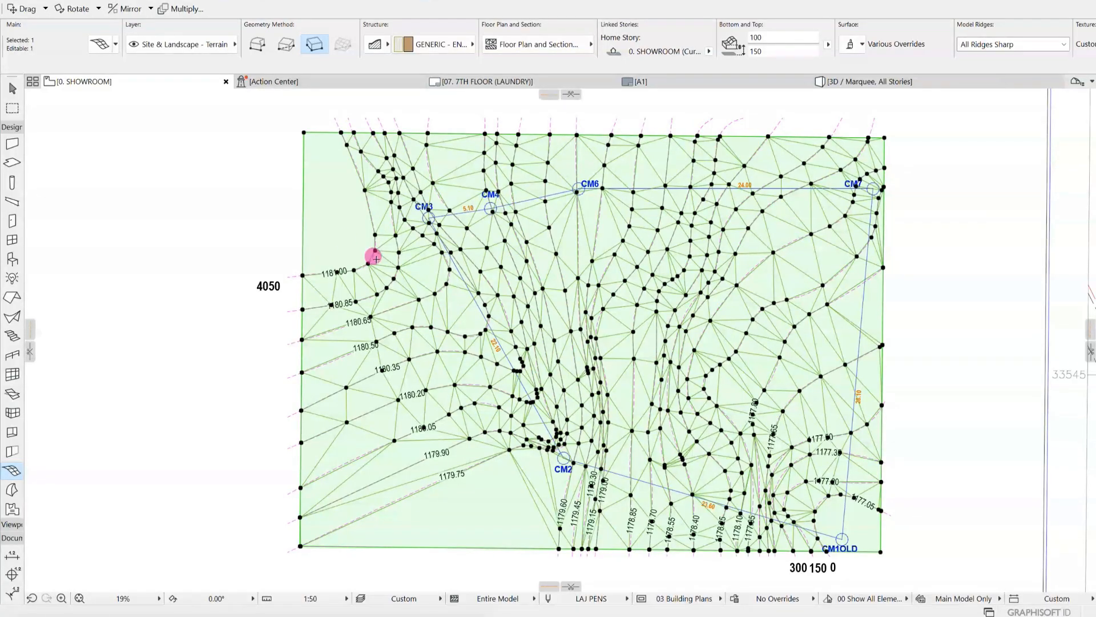
{"action": "scroll", "coordinate": [376, 258], "scroll_direction": "up", "scroll_amount": 2}
{"action": "scroll", "coordinate": [348, 233], "scroll_direction": "down", "scroll_amount": 5}
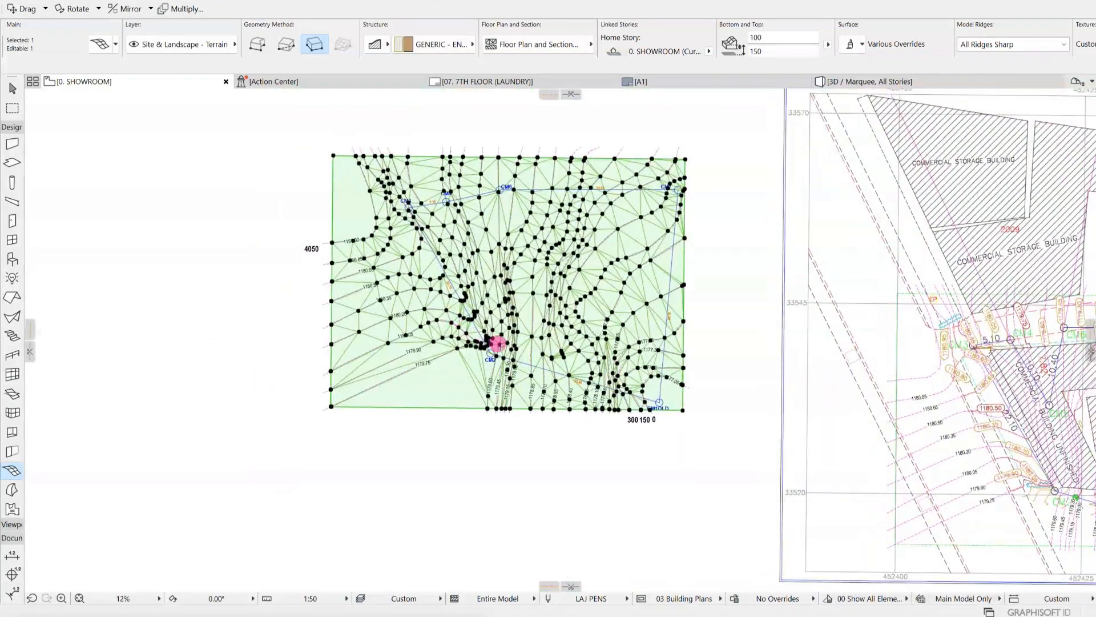
{"action": "scroll", "coordinate": [474, 337], "scroll_direction": "up", "scroll_amount": 5}
{"action": "key", "text": "Escape"}
{"action": "scroll", "coordinate": [489, 490], "scroll_direction": "down", "scroll_amount": 5}
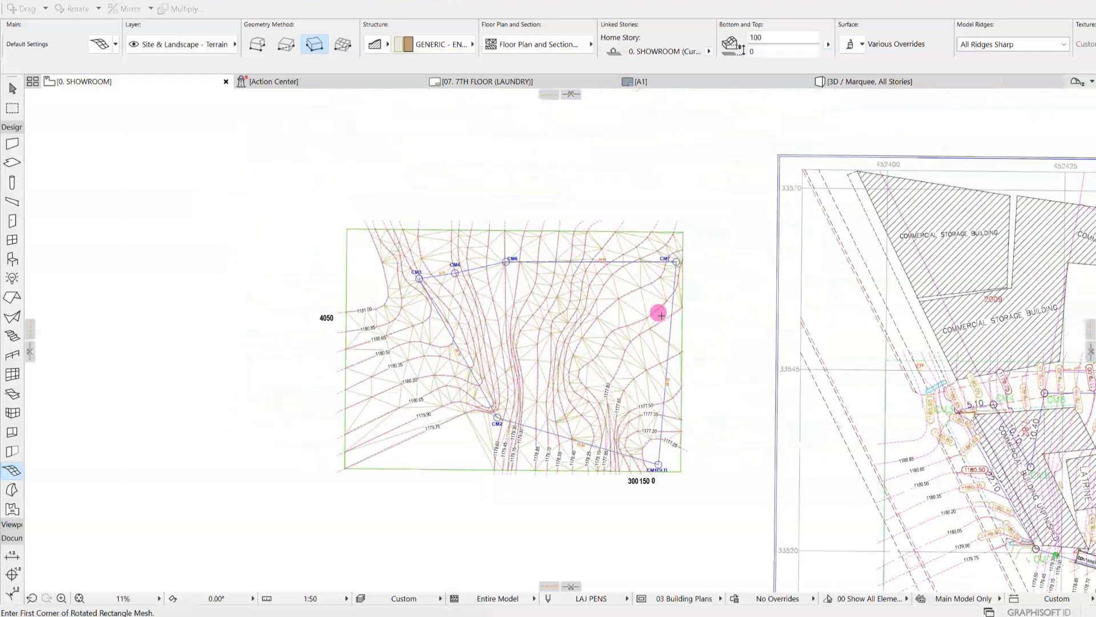
{"action": "scroll", "coordinate": [661, 315], "scroll_direction": "up", "scroll_amount": 5}
{"action": "scroll", "coordinate": [669, 285], "scroll_direction": "down", "scroll_amount": 4}
{"action": "scroll", "coordinate": [648, 481], "scroll_direction": "up", "scroll_amount": 2}
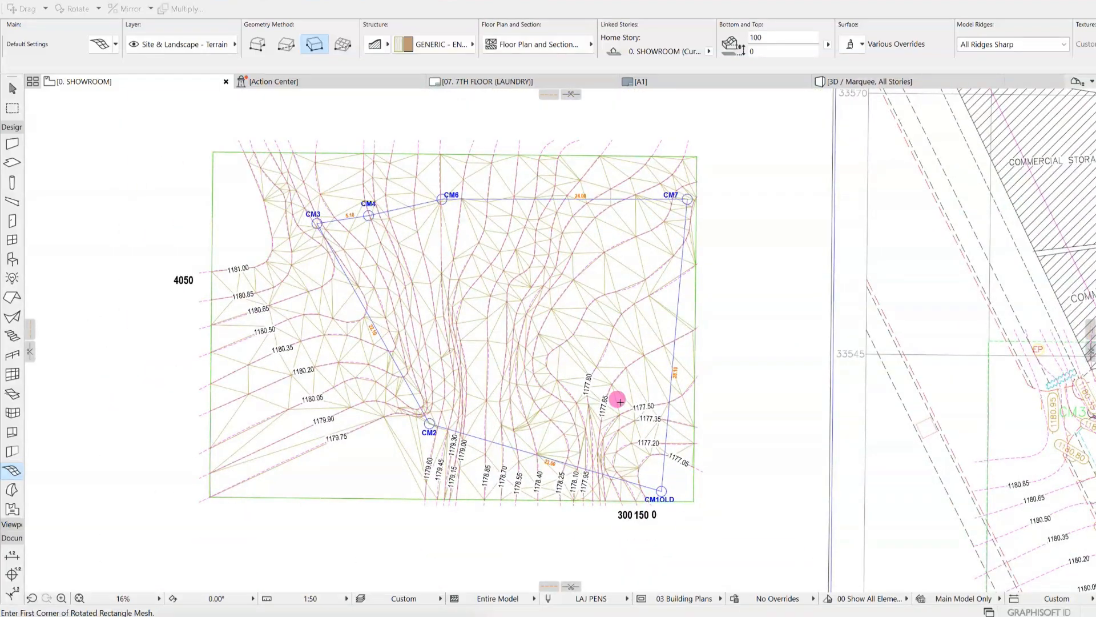
{"action": "scroll", "coordinate": [502, 356], "scroll_direction": "down", "scroll_amount": 2}
{"action": "scroll", "coordinate": [578, 430], "scroll_direction": "up", "scroll_amount": 2}
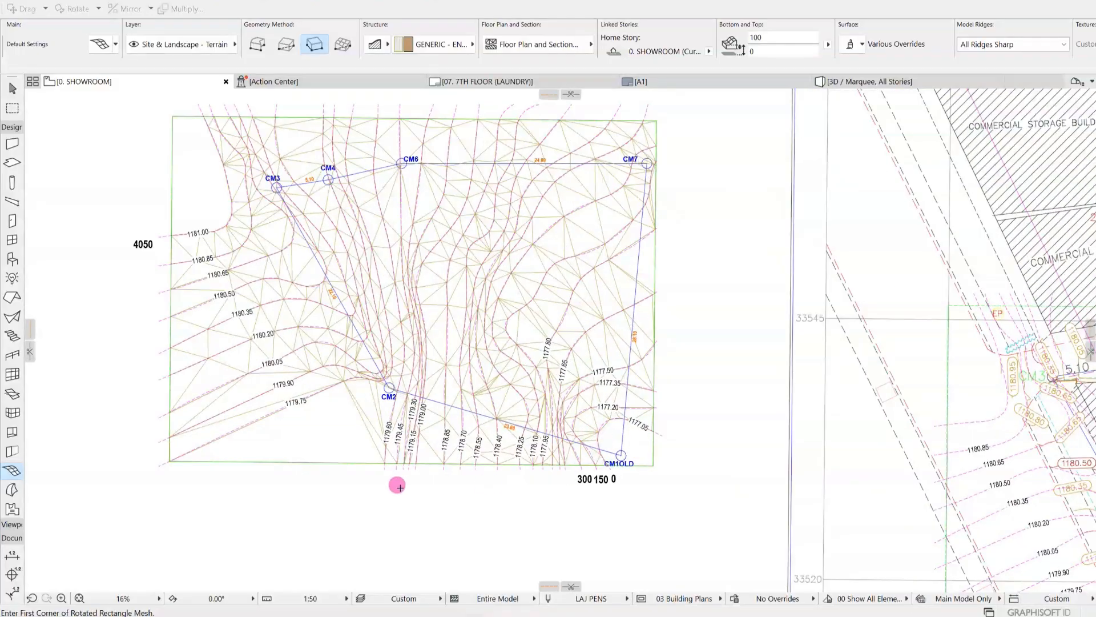
{"action": "scroll", "coordinate": [181, 367], "scroll_direction": "down", "scroll_amount": 2}
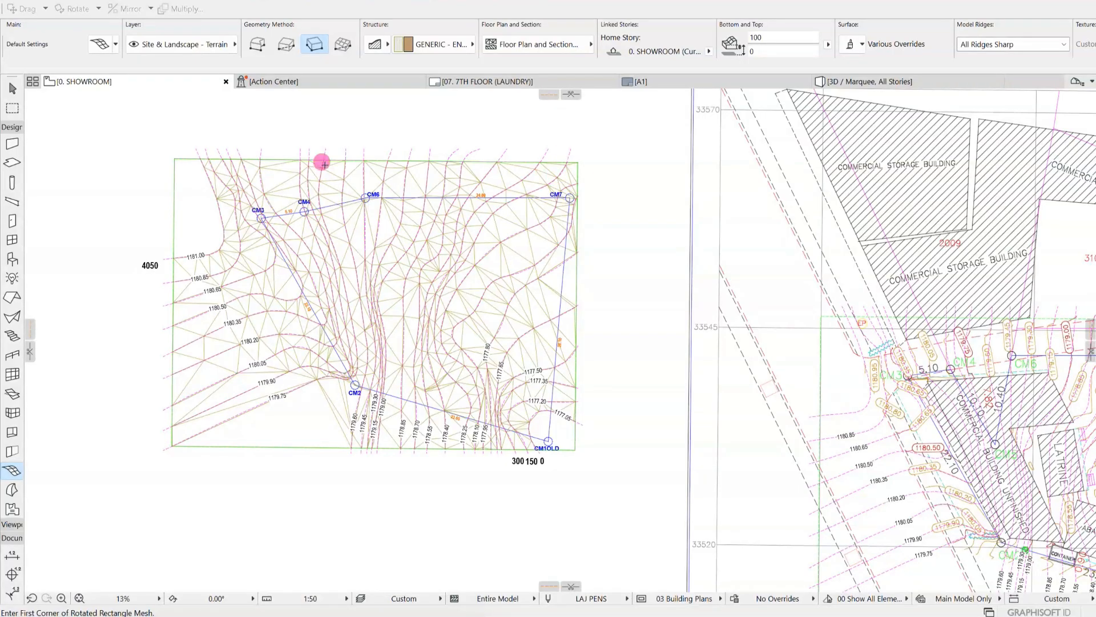
Inspect the terrain mesh in the 3D view, examining the elevated surface and its edges from several angles
{"action": "left_click", "coordinate": [859, 81]}
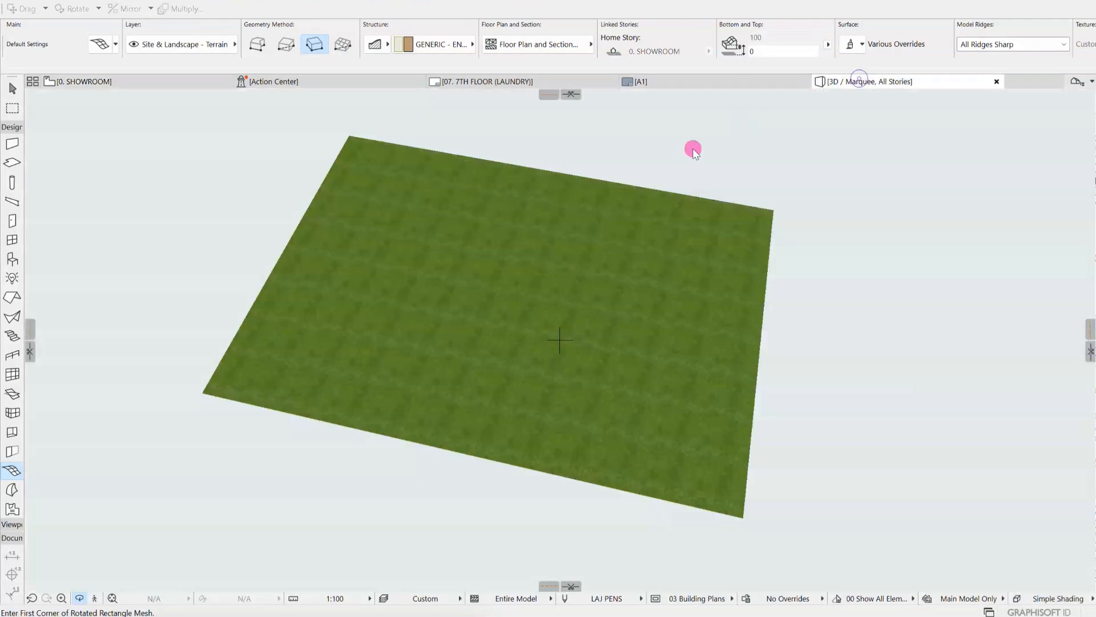
{"action": "left_click", "coordinate": [649, 223]}
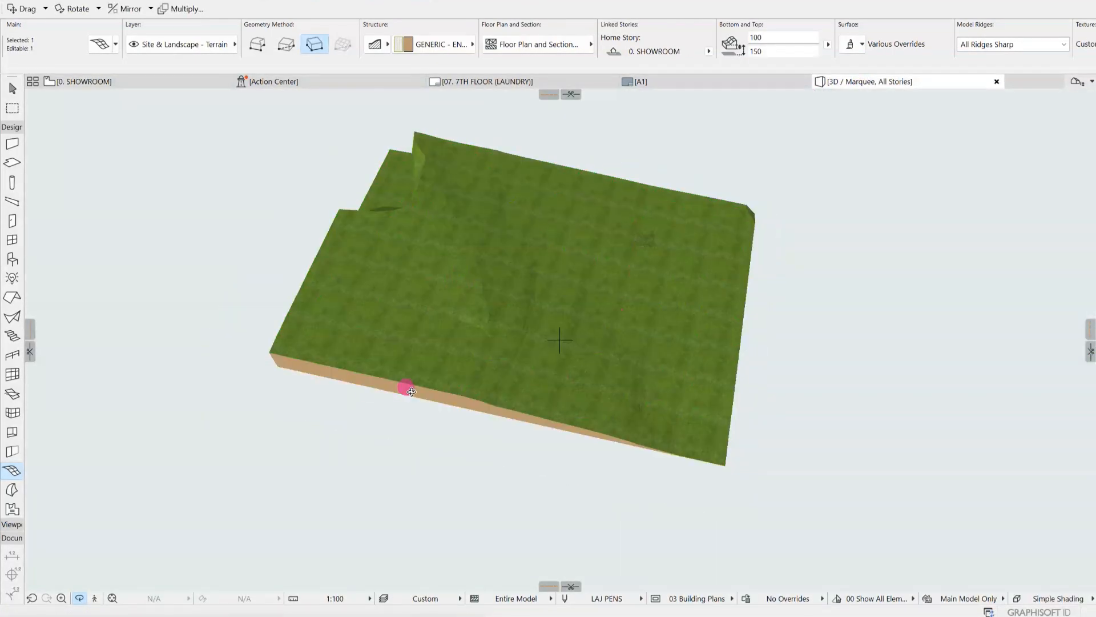
{"action": "left_click_drag", "start_coordinate": [349, 406], "coordinate": [653, 322]}
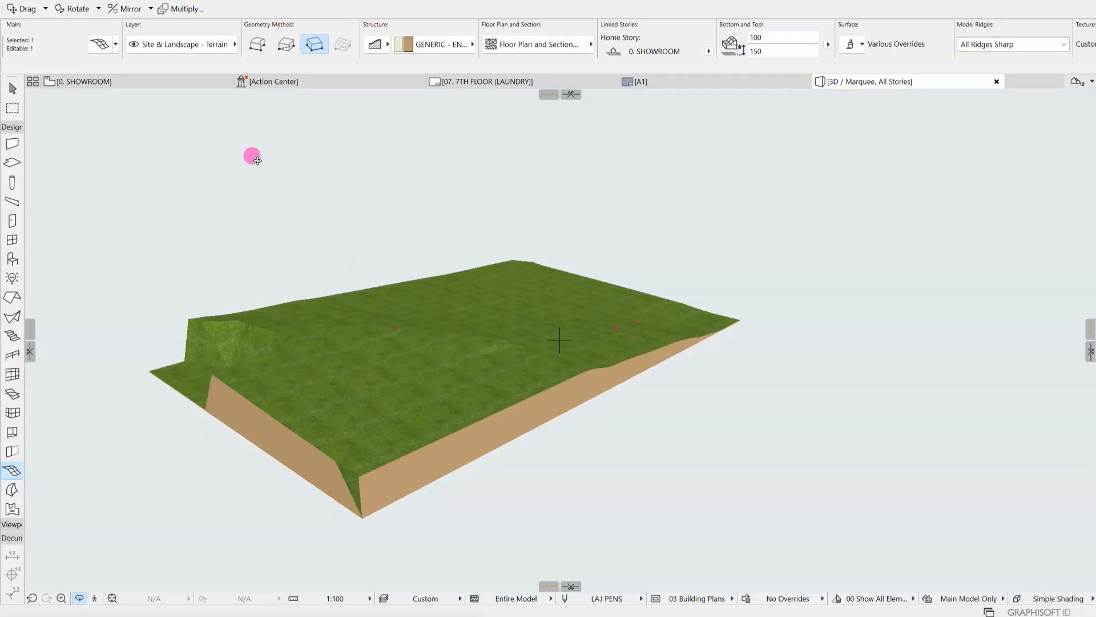
Return to the 0. SHOWROOM floor plan and select the terrain mesh around the 1181.00 contour
{"action": "left_click", "coordinate": [135, 80]}
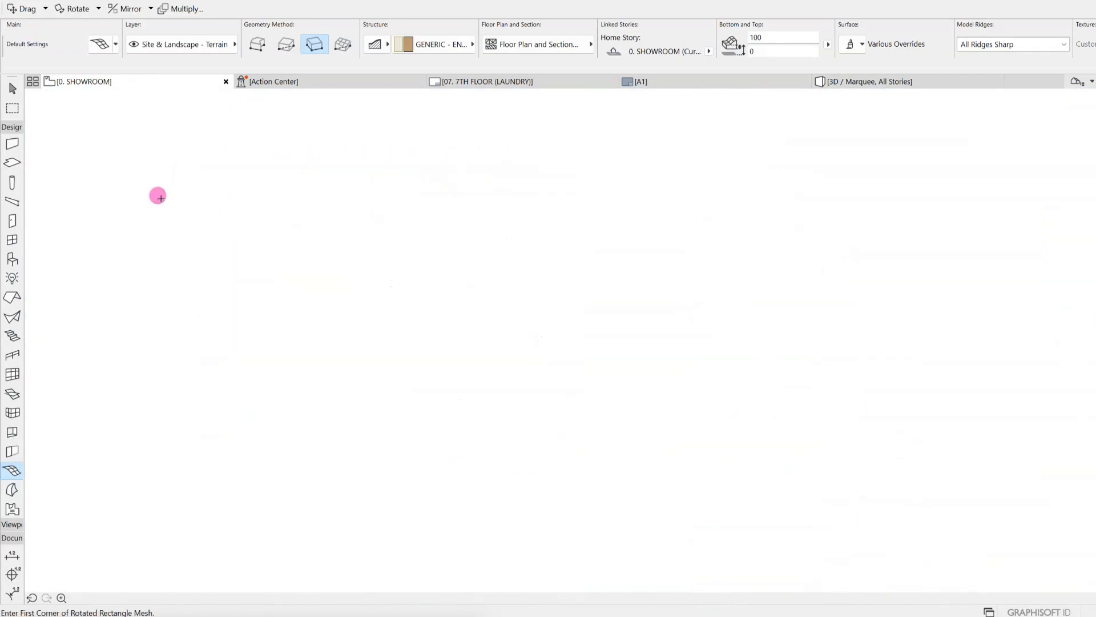
{"action": "scroll", "coordinate": [181, 197], "scroll_direction": "up", "scroll_amount": 5}
{"action": "middle_click_drag", "start_coordinate": [184, 199], "coordinate": [354, 272]}
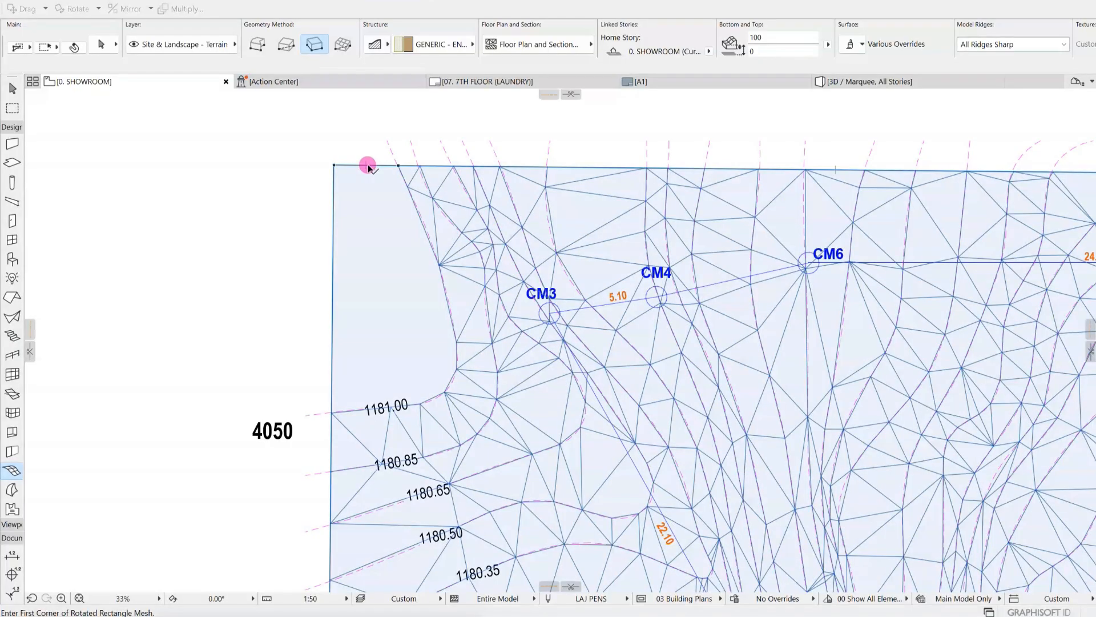
{"action": "left_click", "coordinate": [376, 166], "text": "shift"}
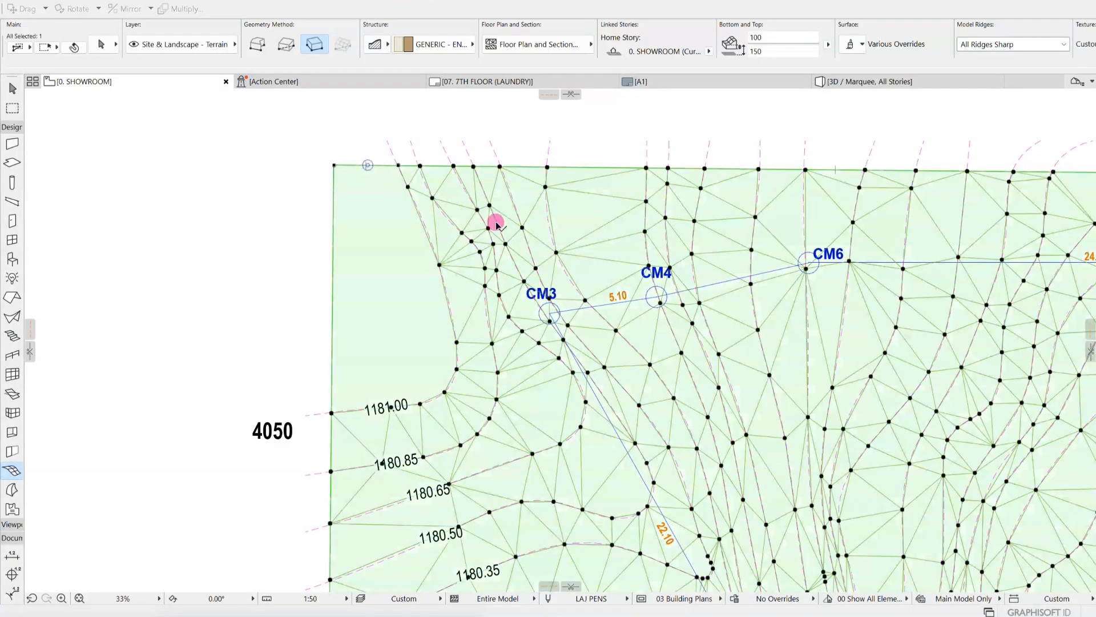
{"action": "middle_click_drag", "start_coordinate": [465, 345], "coordinate": [463, 291]}
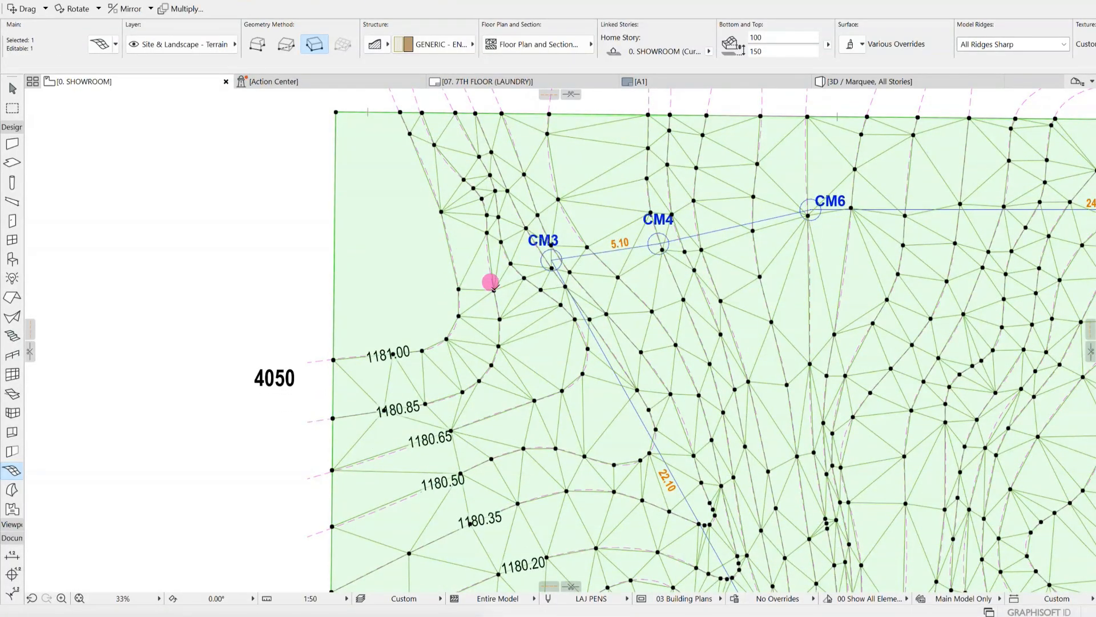
Check the height of a mesh point on the 1180.85 contour without changing it
{"action": "left_click", "coordinate": [492, 287]}
{"action": "left_click", "coordinate": [482, 292]}
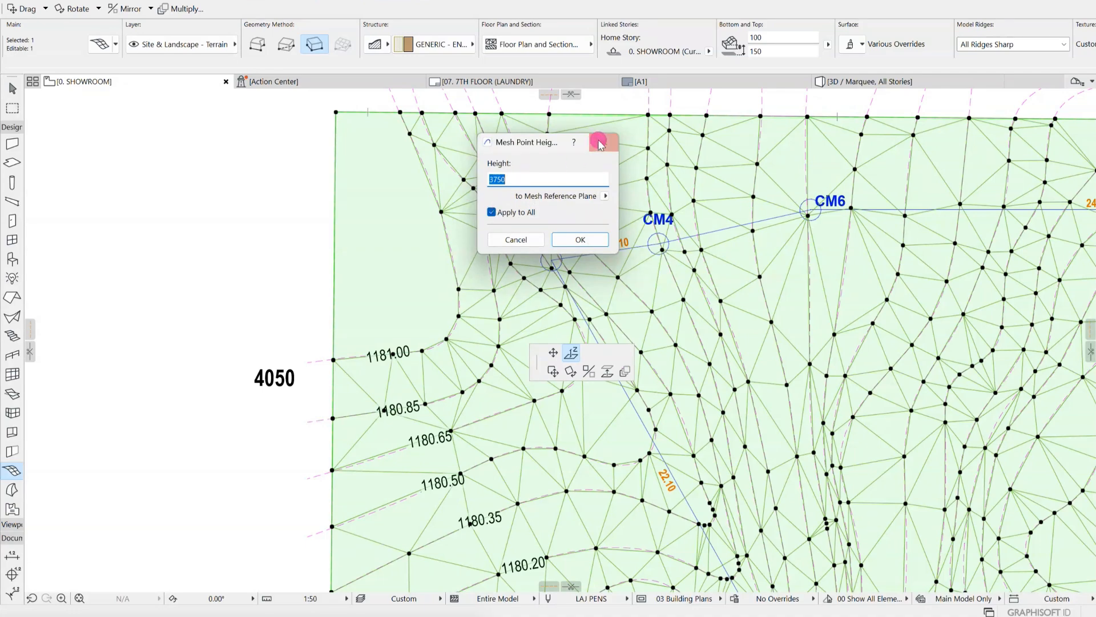
{"action": "left_click", "coordinate": [600, 145]}
{"action": "left_click", "coordinate": [493, 290]}
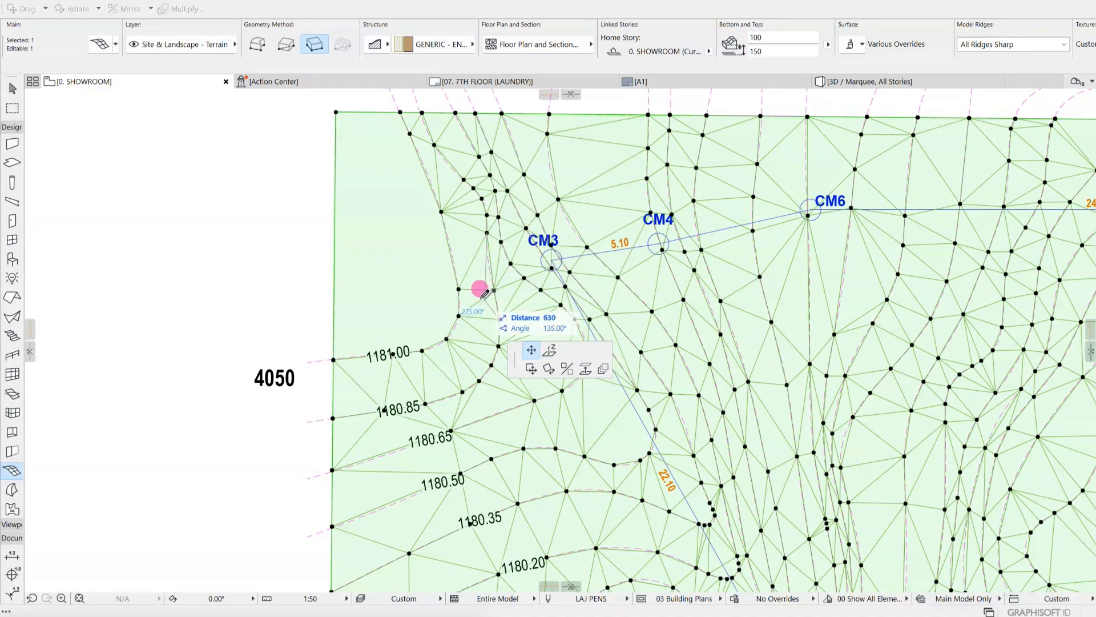
{"action": "left_click", "coordinate": [466, 289]}
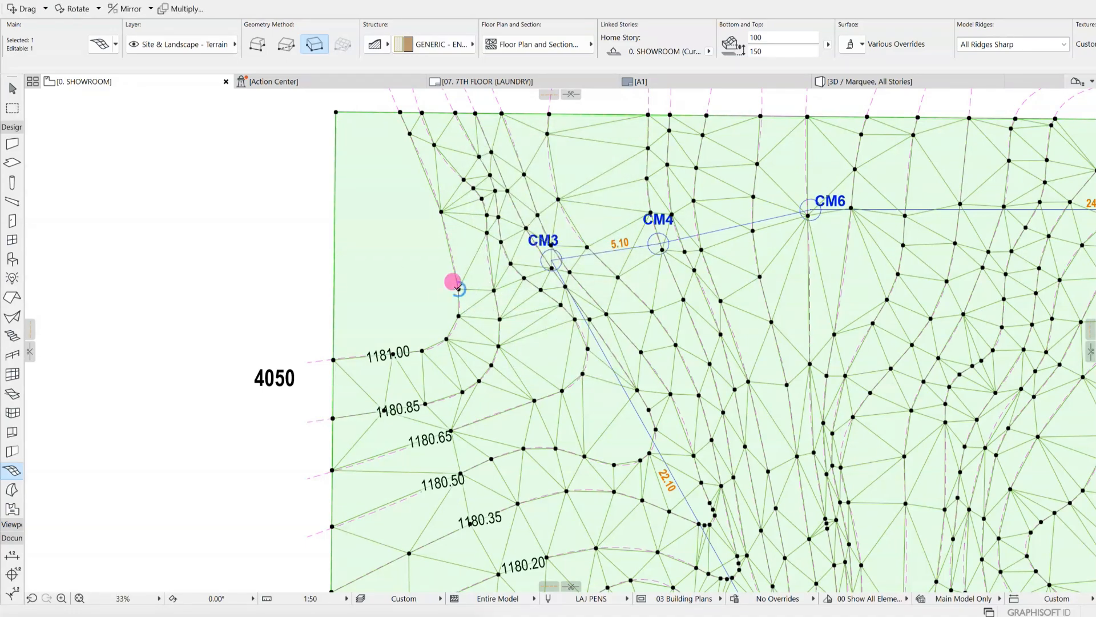
Set the height of all mesh points on the 1181.00 contour to 3900 relative to the mesh reference plane
{"action": "left_click", "coordinate": [457, 287]}
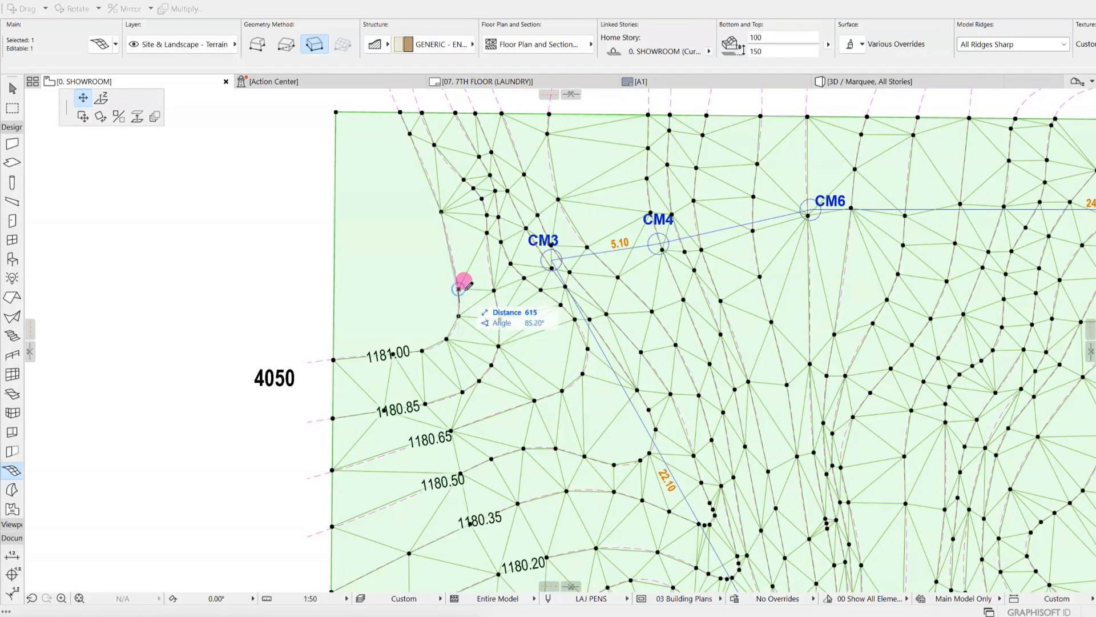
{"action": "left_click", "coordinate": [458, 286]}
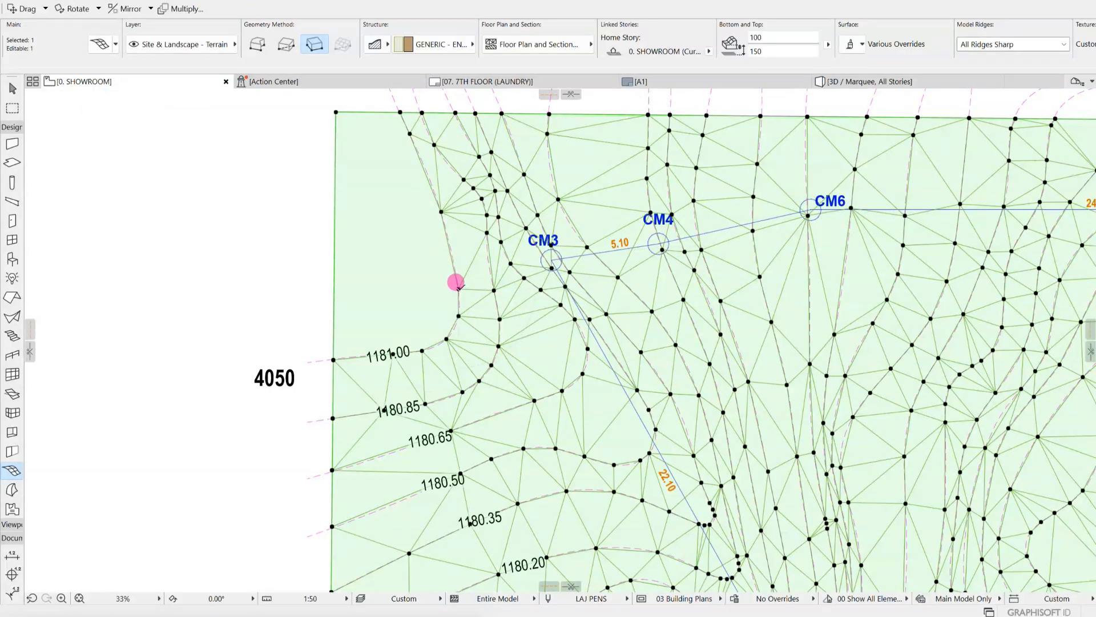
{"action": "left_click", "coordinate": [458, 286]}
{"action": "left_click", "coordinate": [101, 97]}
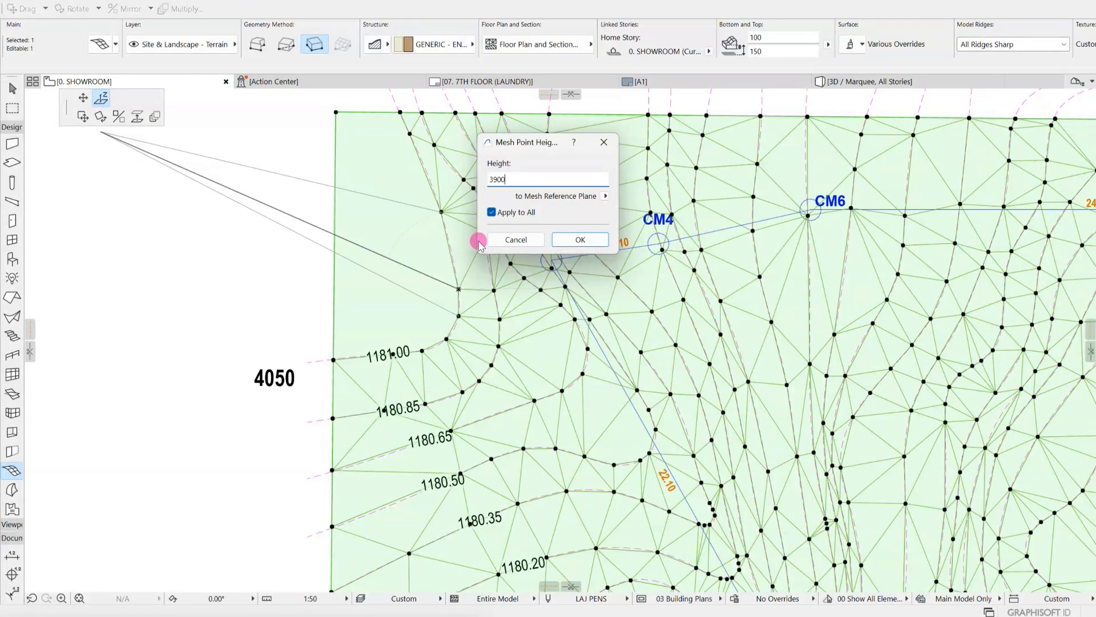
{"action": "left_click", "coordinate": [579, 242]}
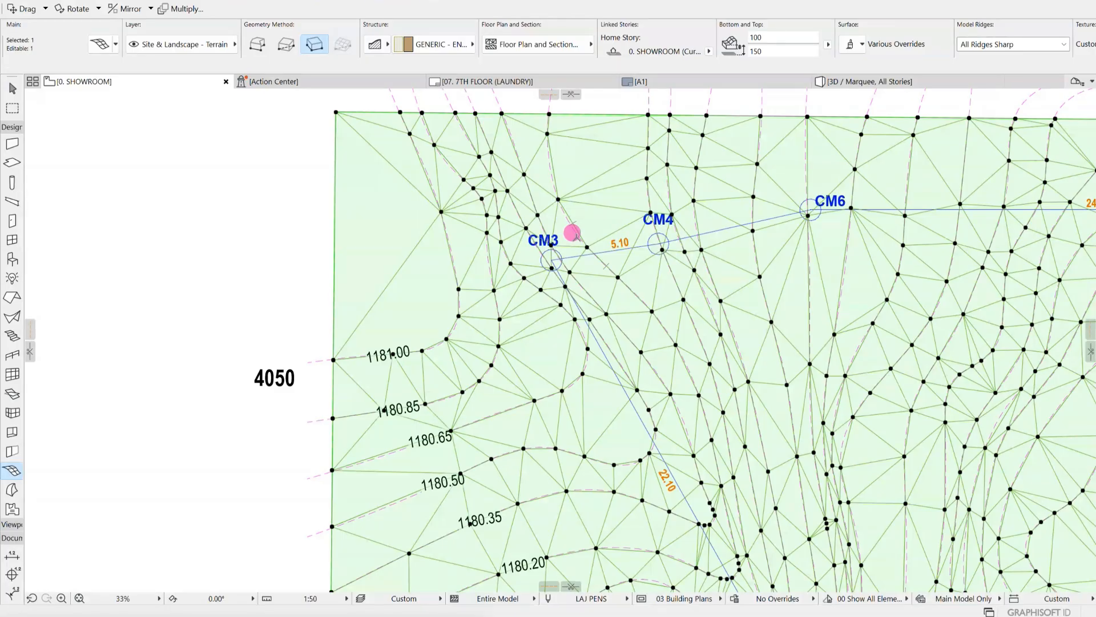
Set the height of only the mesh's outer corner point above the 1181.00 contour to 4050
{"action": "left_click", "coordinate": [335, 109]}
{"action": "left_click", "coordinate": [363, 130]}
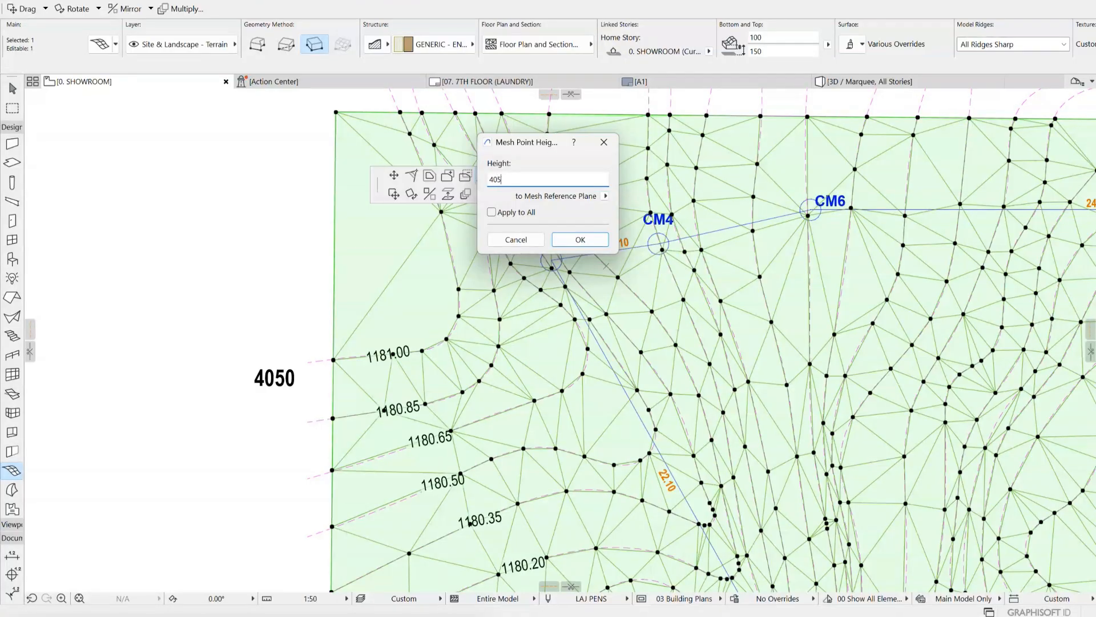
{"action": "left_click", "coordinate": [592, 243]}
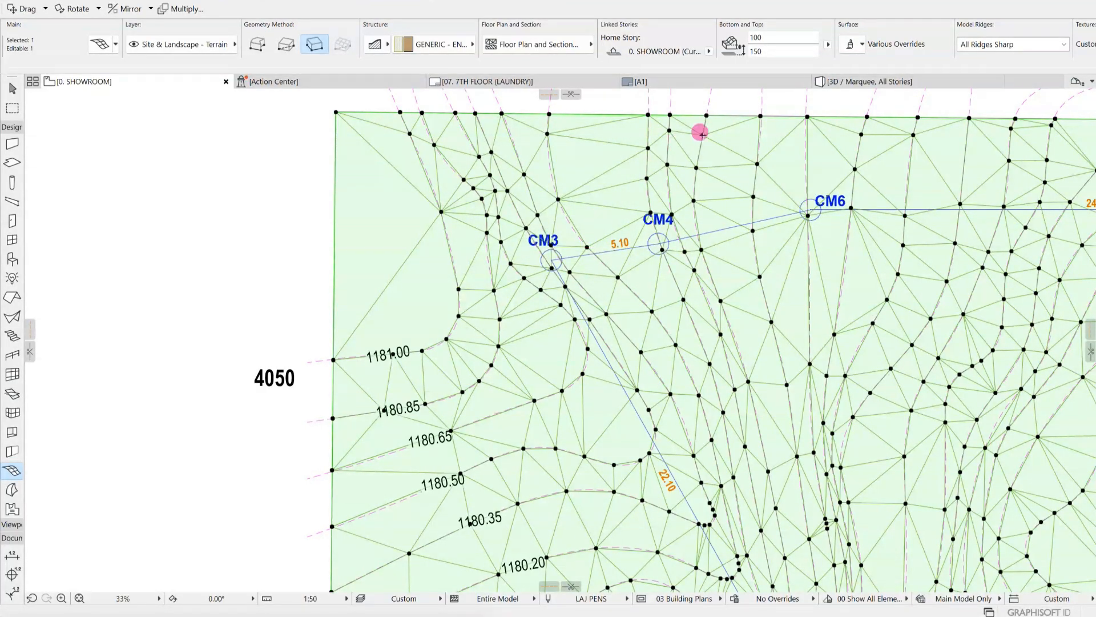
Inspect the updated terrain in the 3D view from all sides, examining its slope and its corners
{"action": "left_click", "coordinate": [845, 81]}
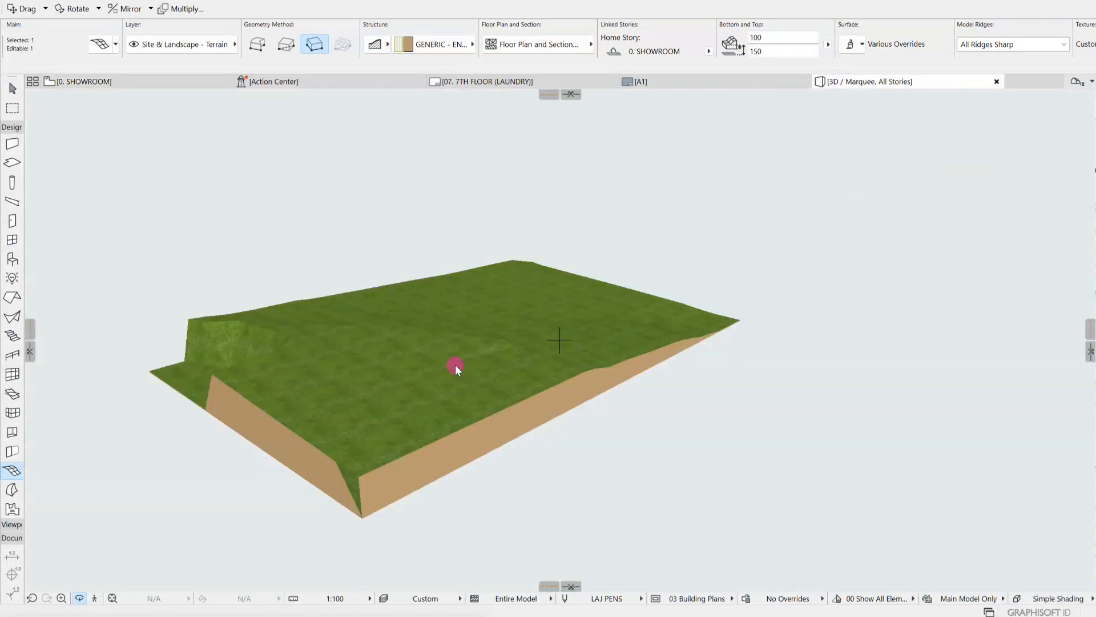
{"action": "left_click", "coordinate": [457, 364]}
{"action": "scroll", "coordinate": [558, 382], "scroll_direction": "down", "scroll_amount": 2}
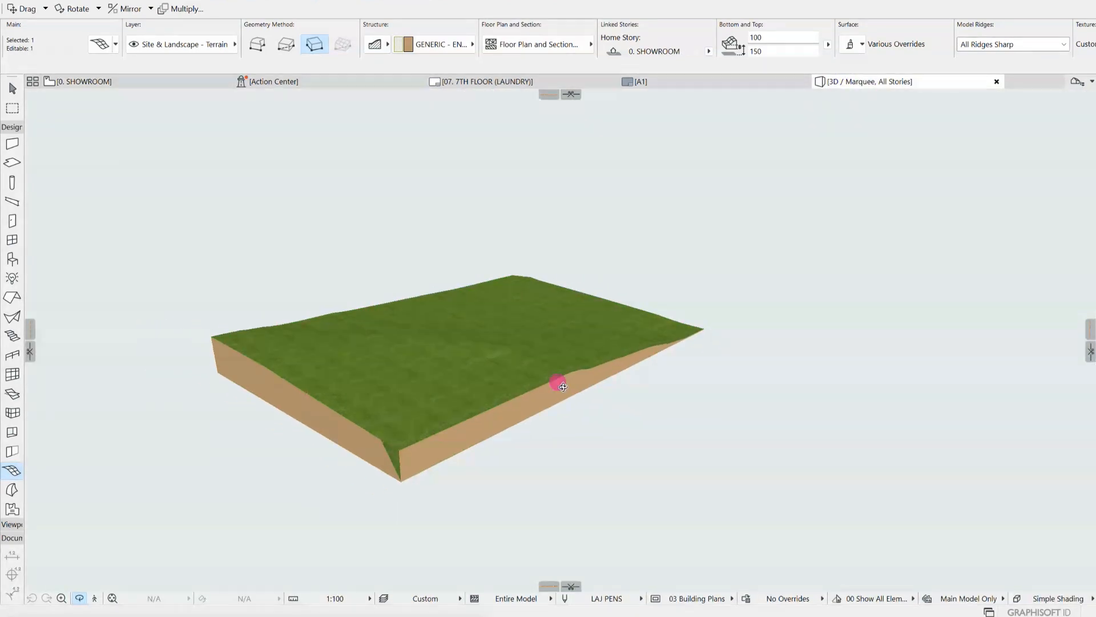
{"action": "left_click_drag", "start_coordinate": [777, 312], "coordinate": [462, 318]}
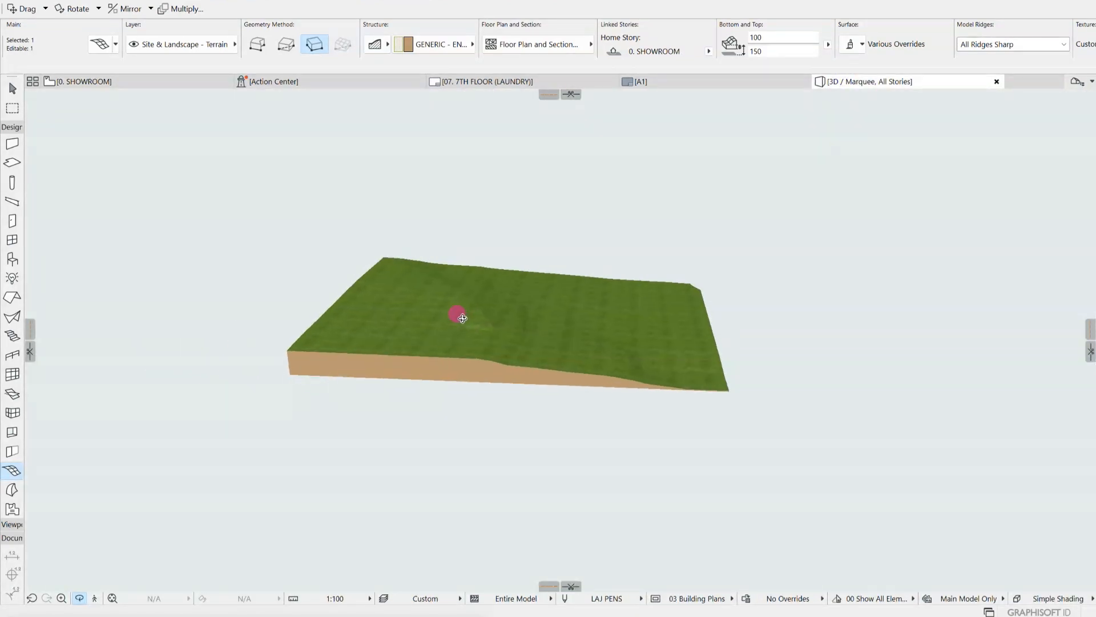
{"action": "left_click_drag", "start_coordinate": [702, 350], "coordinate": [580, 451]}
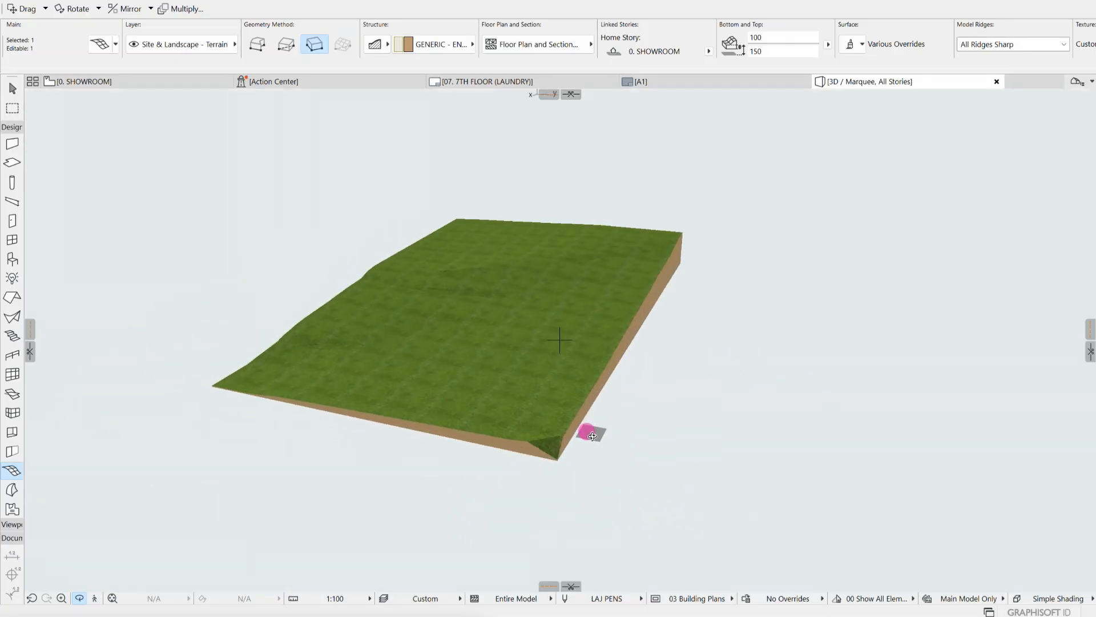
{"action": "left_click_drag", "start_coordinate": [556, 443], "coordinate": [643, 477]}
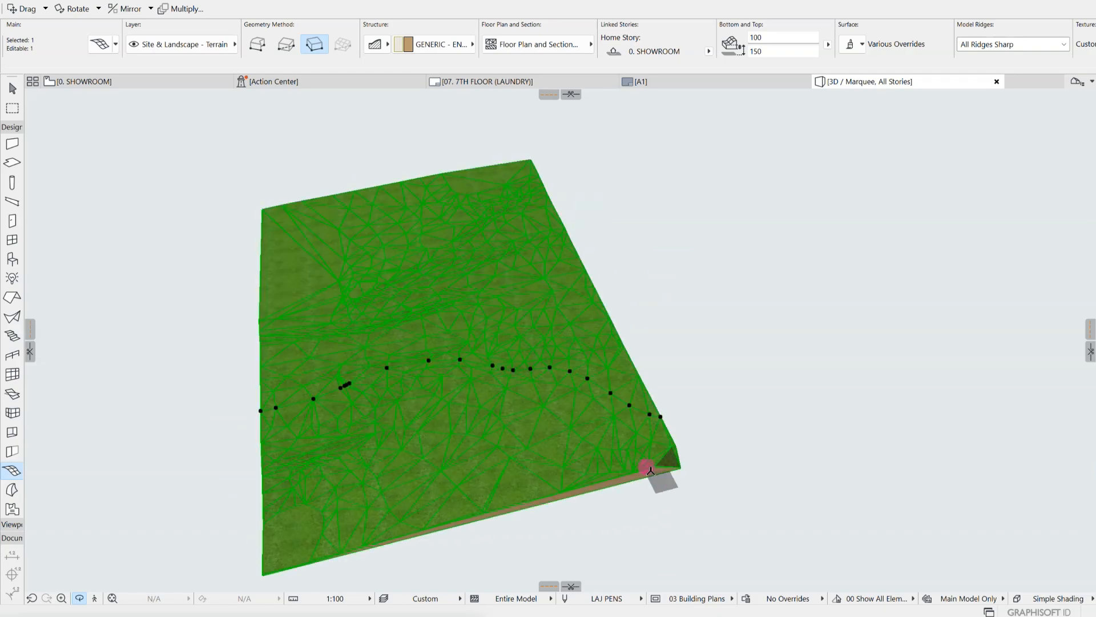
{"action": "scroll", "coordinate": [671, 472], "scroll_direction": "up", "scroll_amount": 3}
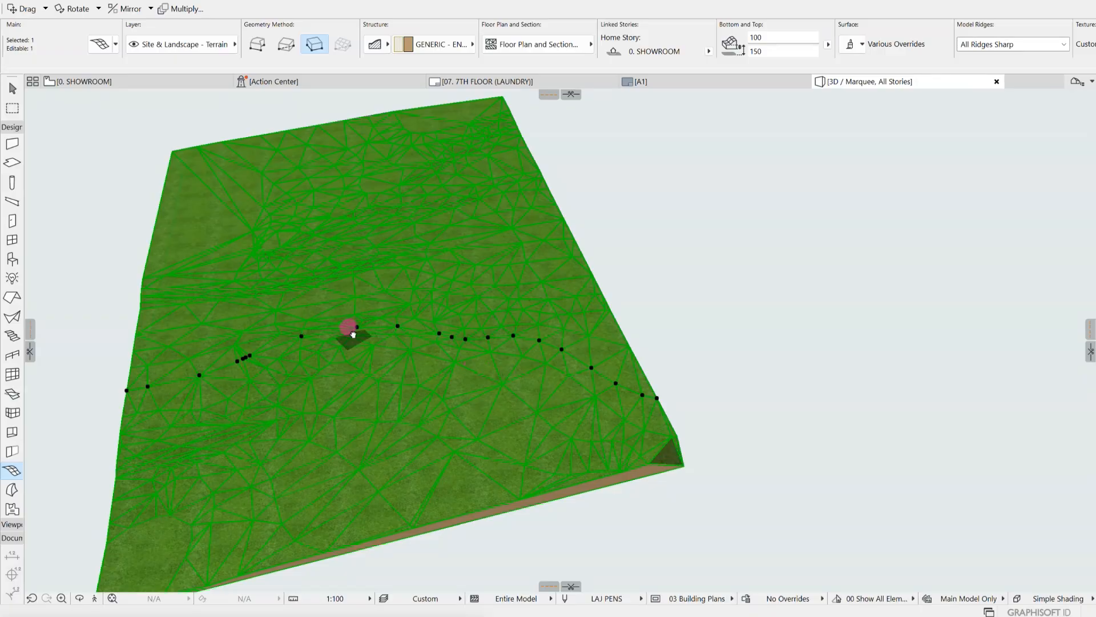
{"action": "middle_click_drag", "start_coordinate": [347, 331], "coordinate": [651, 416]}
Examine the mesh's corner points in the floor plan, near CM7 and at the end of the 1179.75 contour
{"action": "left_click", "coordinate": [120, 81]}
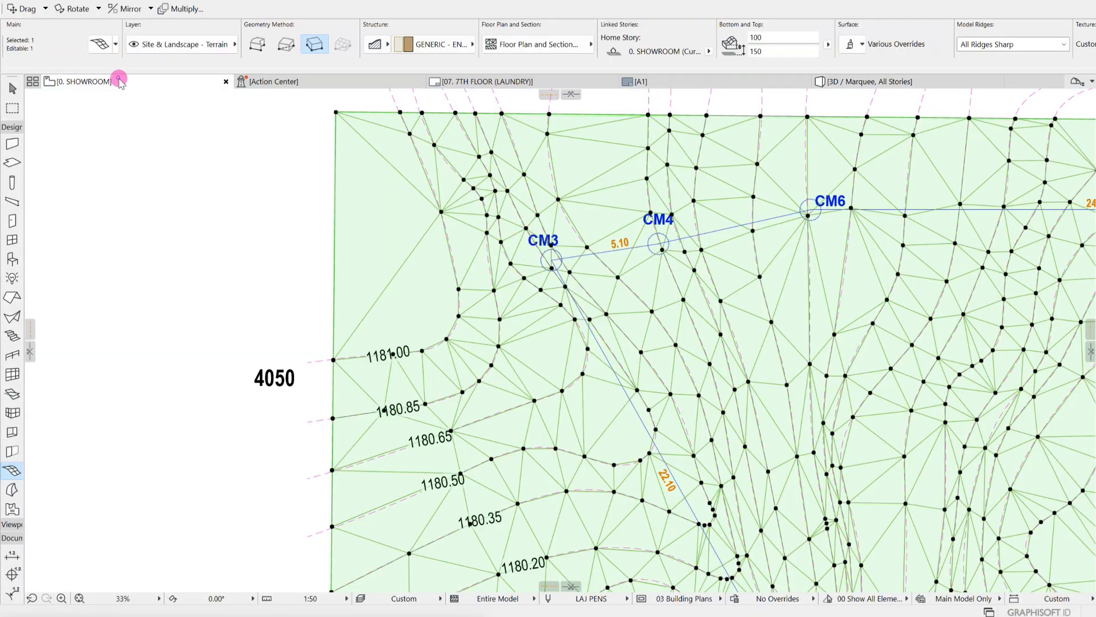
{"action": "scroll", "coordinate": [436, 247], "scroll_direction": "down", "scroll_amount": 5}
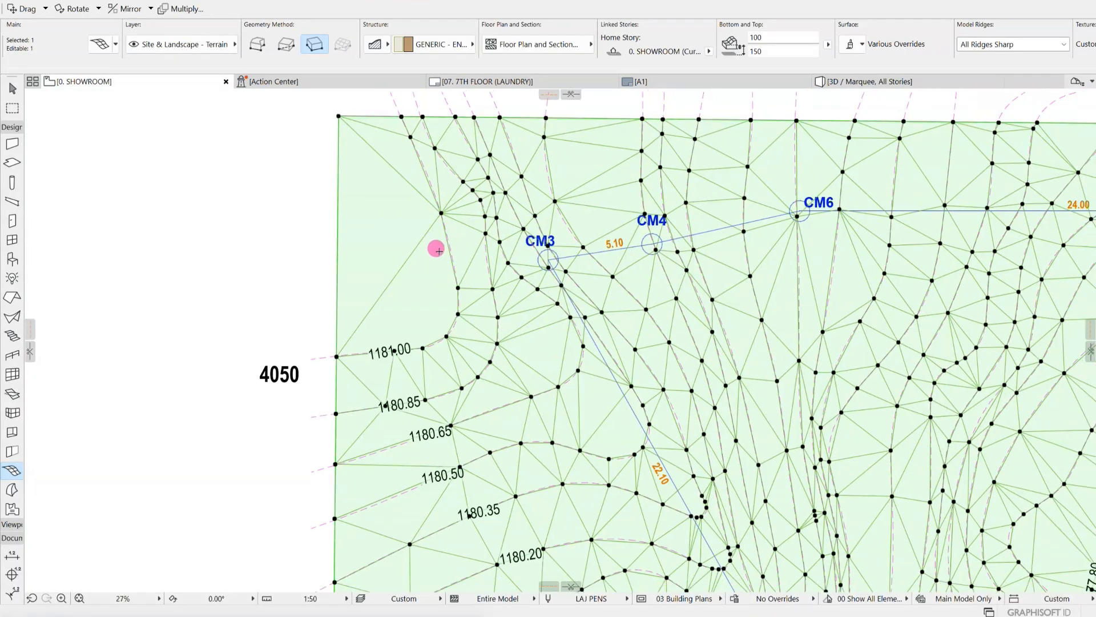
{"action": "scroll", "coordinate": [771, 201], "scroll_direction": "up", "scroll_amount": 5}
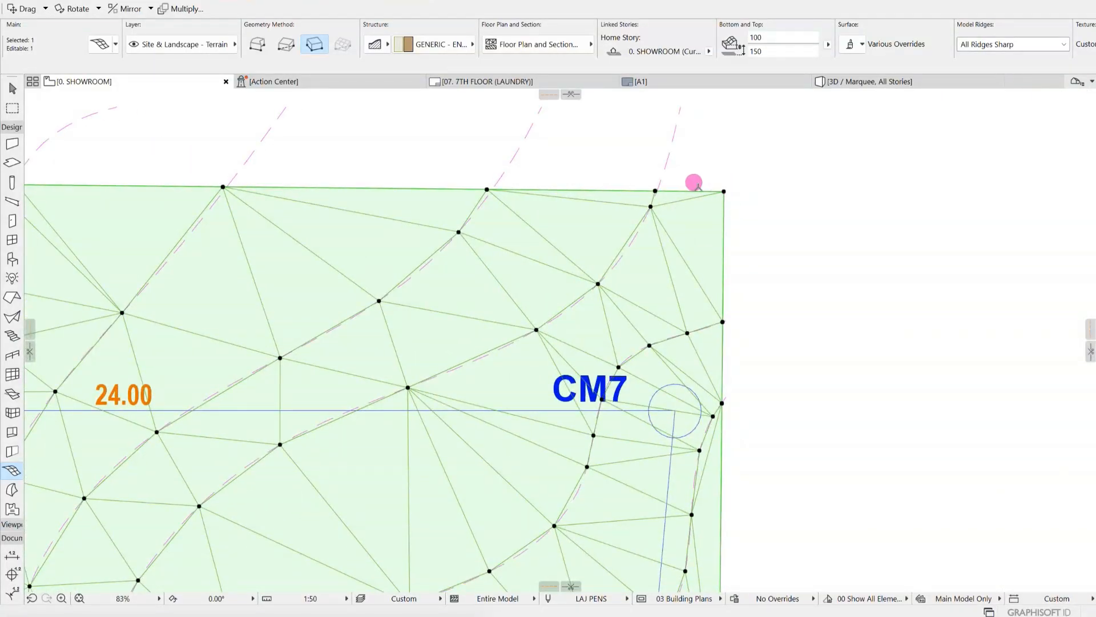
{"action": "scroll", "coordinate": [787, 333], "scroll_direction": "down", "scroll_amount": 5}
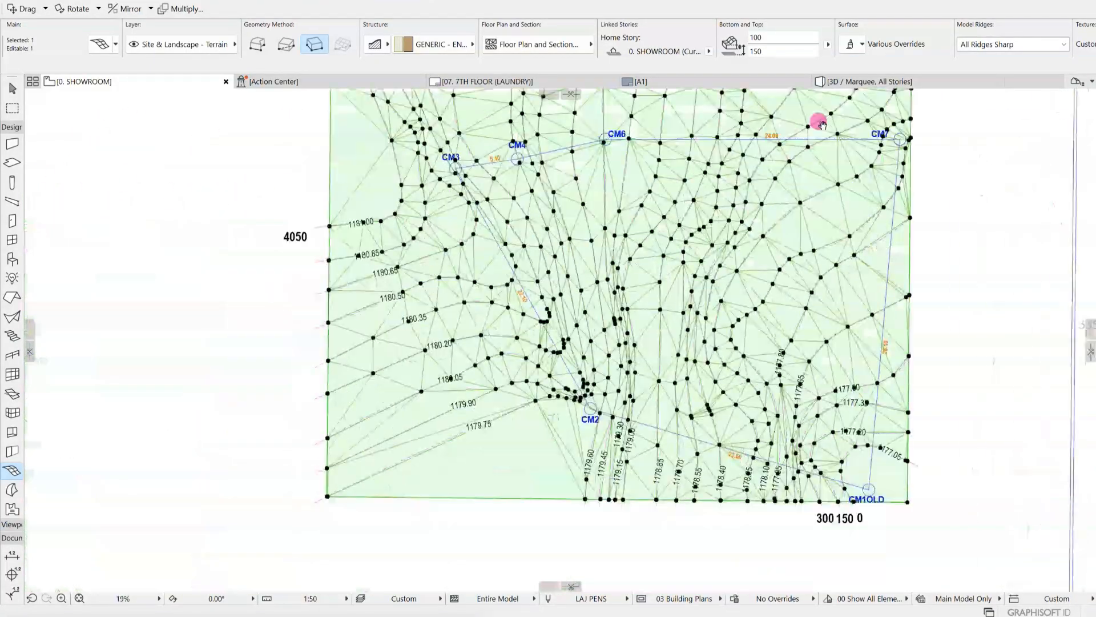
{"action": "scroll", "coordinate": [348, 431], "scroll_direction": "up", "scroll_amount": 4}
{"action": "scroll", "coordinate": [348, 431], "scroll_direction": "up", "scroll_amount": 7}
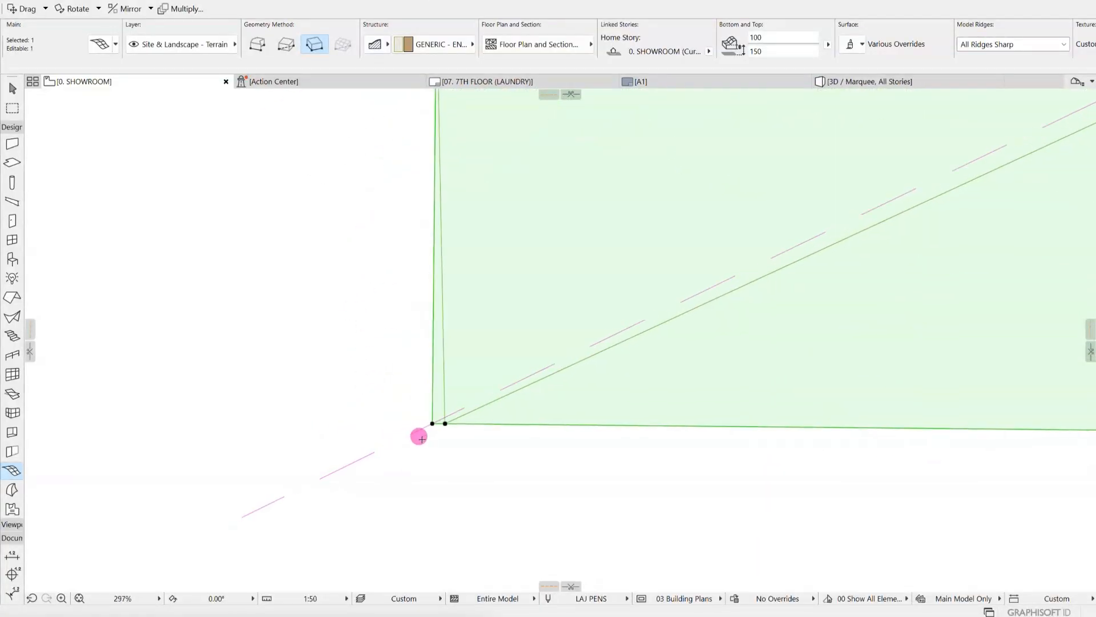
{"action": "scroll", "coordinate": [453, 406], "scroll_direction": "down", "scroll_amount": 2}
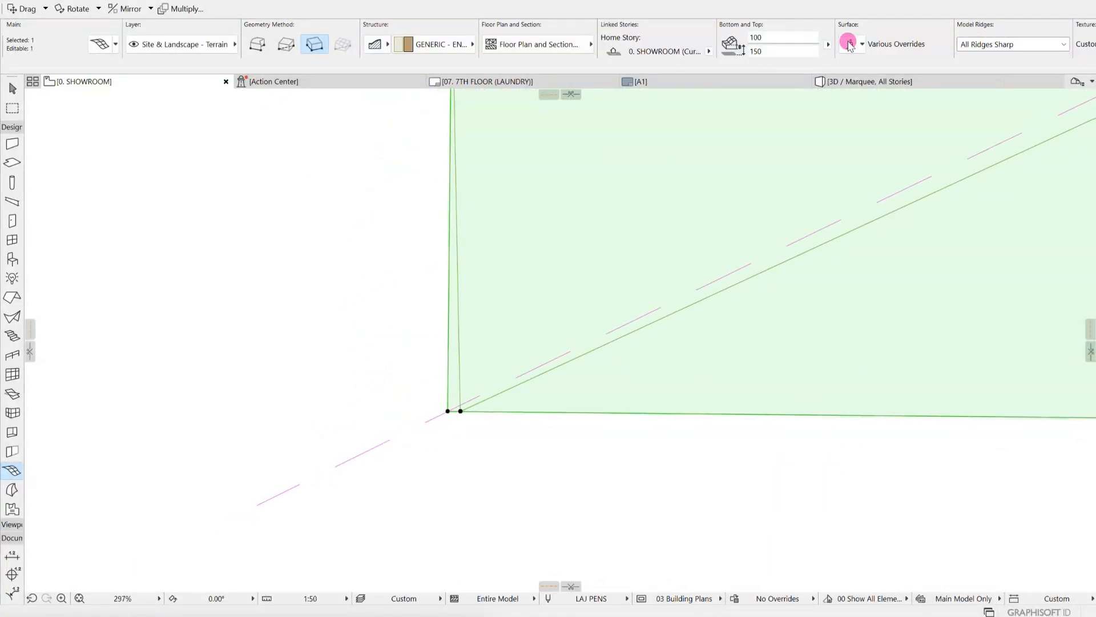
In the 3D view, elevate the mesh's low corner point near CM7 to the height of the adjacent edge point
{"action": "left_click", "coordinate": [876, 83]}
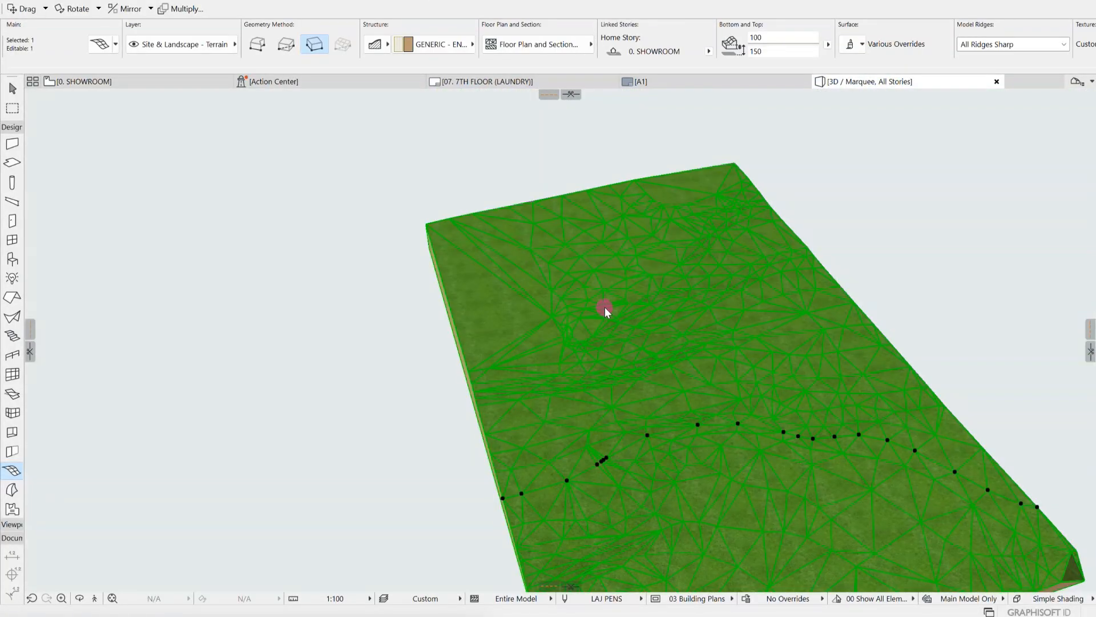
{"action": "scroll", "coordinate": [631, 319], "scroll_direction": "down", "scroll_amount": 3}
{"action": "middle_click_drag", "start_coordinate": [674, 352], "coordinate": [518, 284]}
{"action": "scroll", "coordinate": [628, 364], "scroll_direction": "up", "scroll_amount": 5}
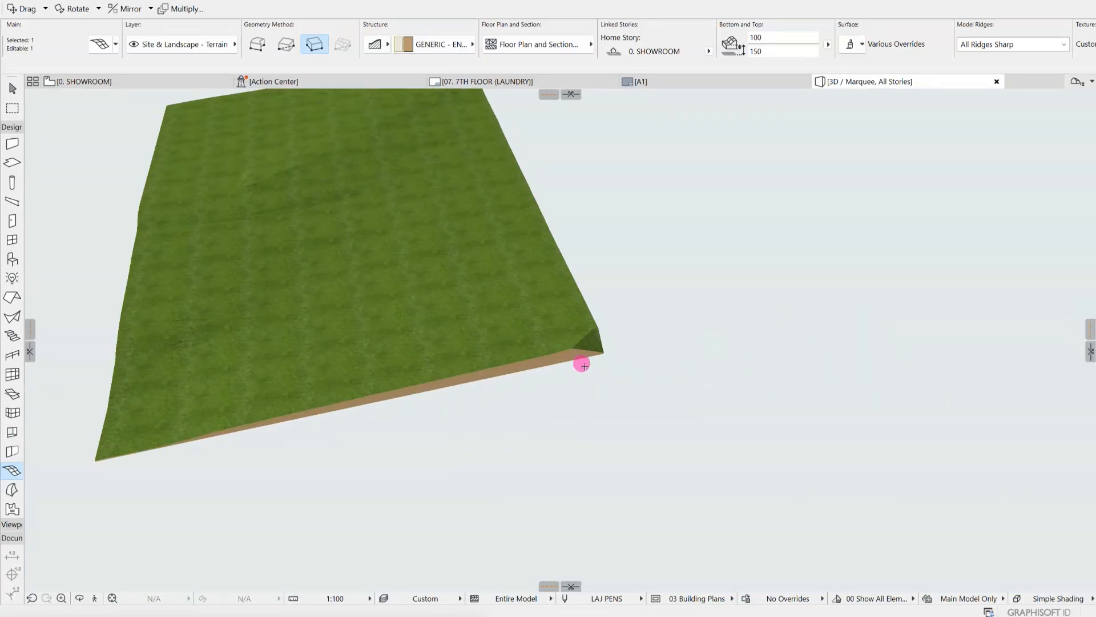
{"action": "key", "text": "Escape"}
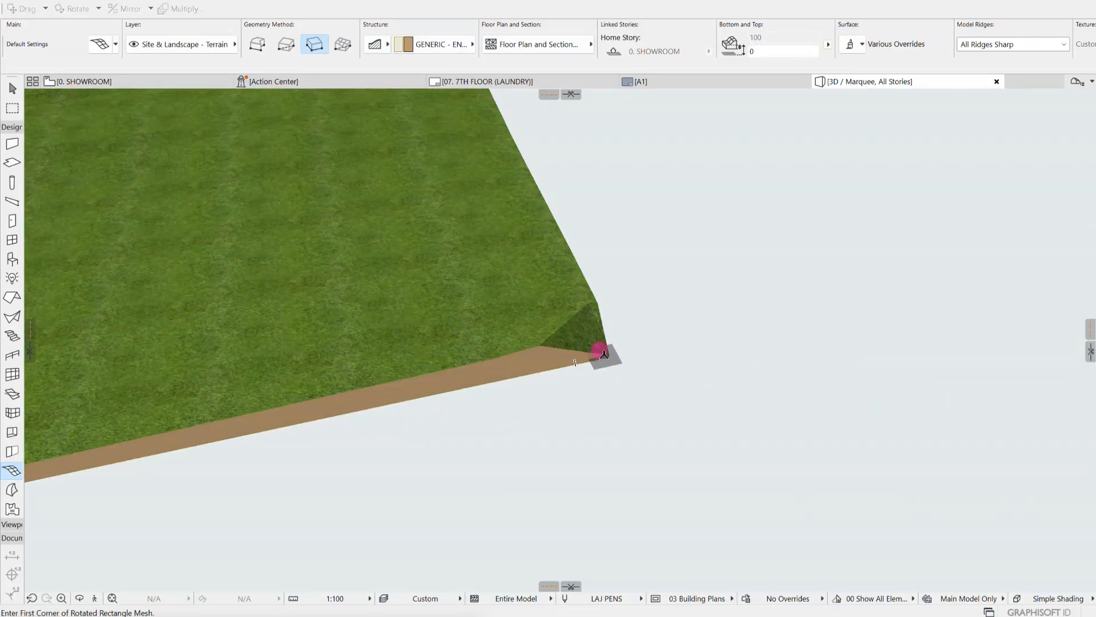
{"action": "left_click", "coordinate": [607, 355]}
{"action": "scroll", "coordinate": [609, 362], "scroll_direction": "up", "scroll_amount": 5}
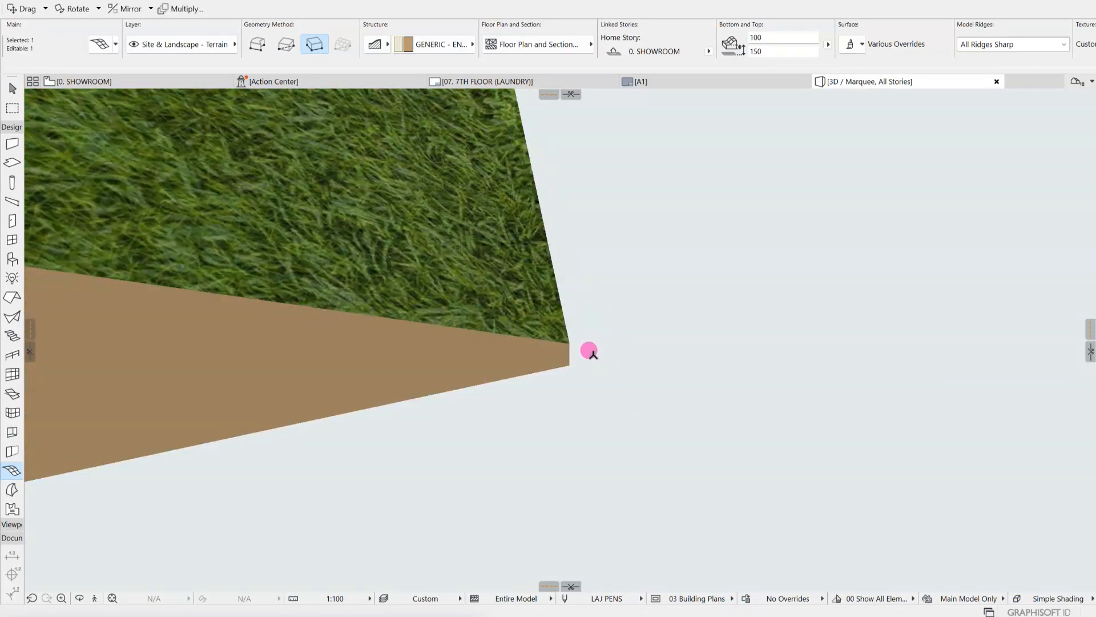
{"action": "scroll", "coordinate": [634, 375], "scroll_direction": "down", "scroll_amount": 3}
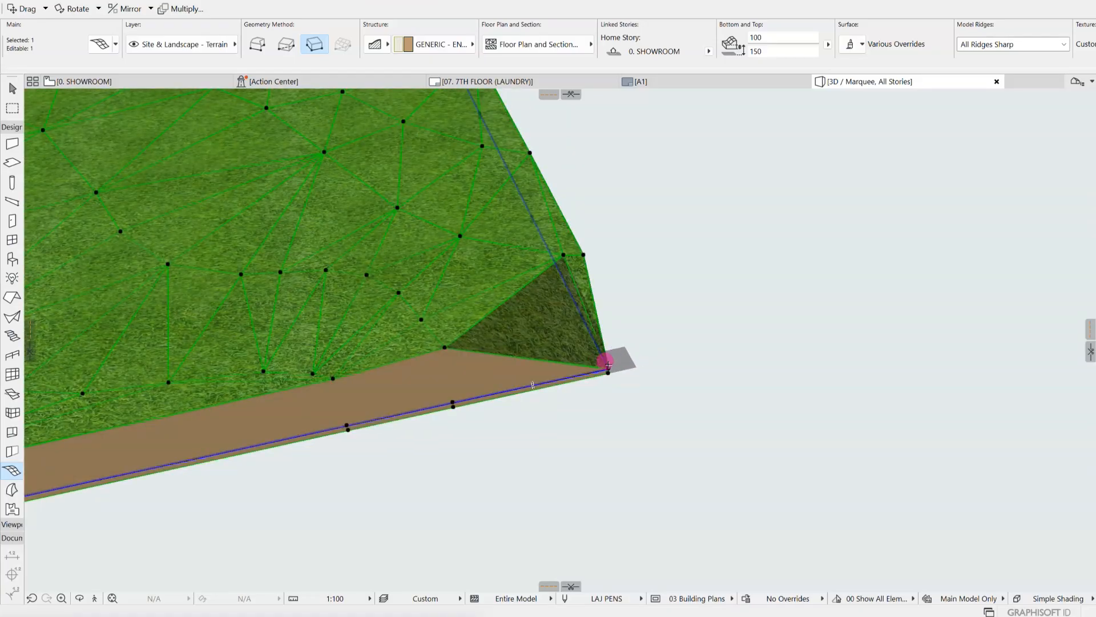
{"action": "left_click", "coordinate": [606, 359]}
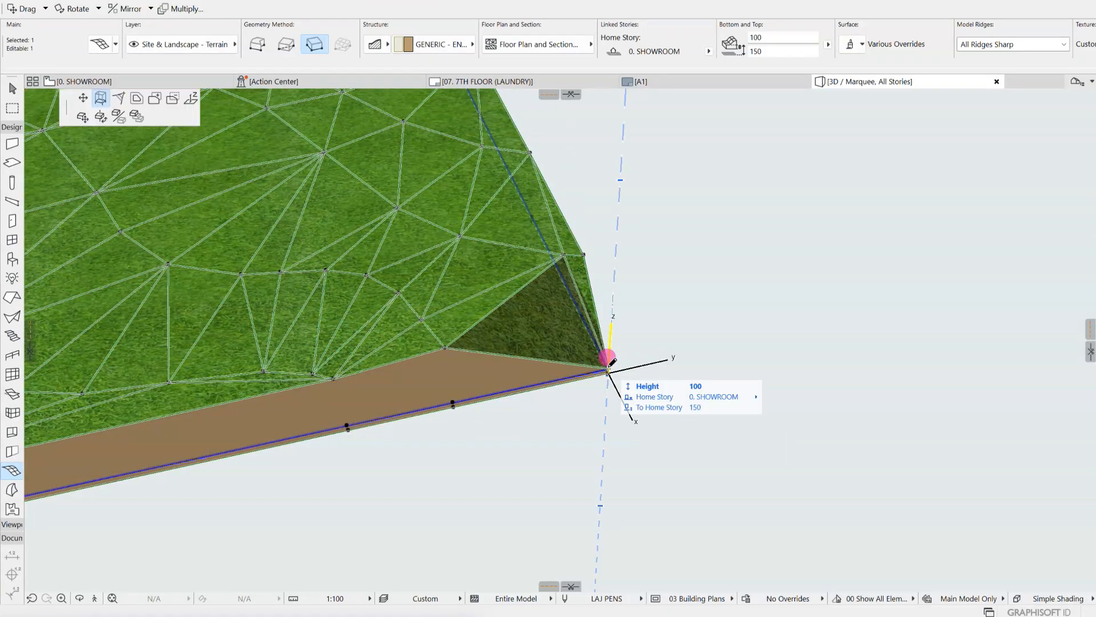
{"action": "left_click", "coordinate": [190, 101]}
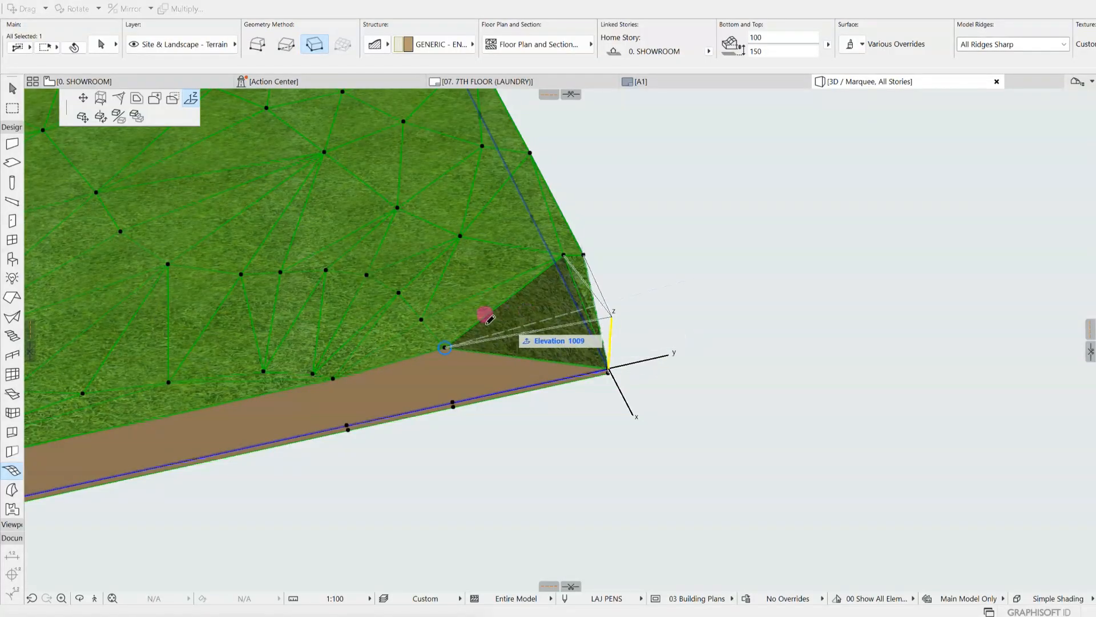
{"action": "left_click", "coordinate": [446, 346]}
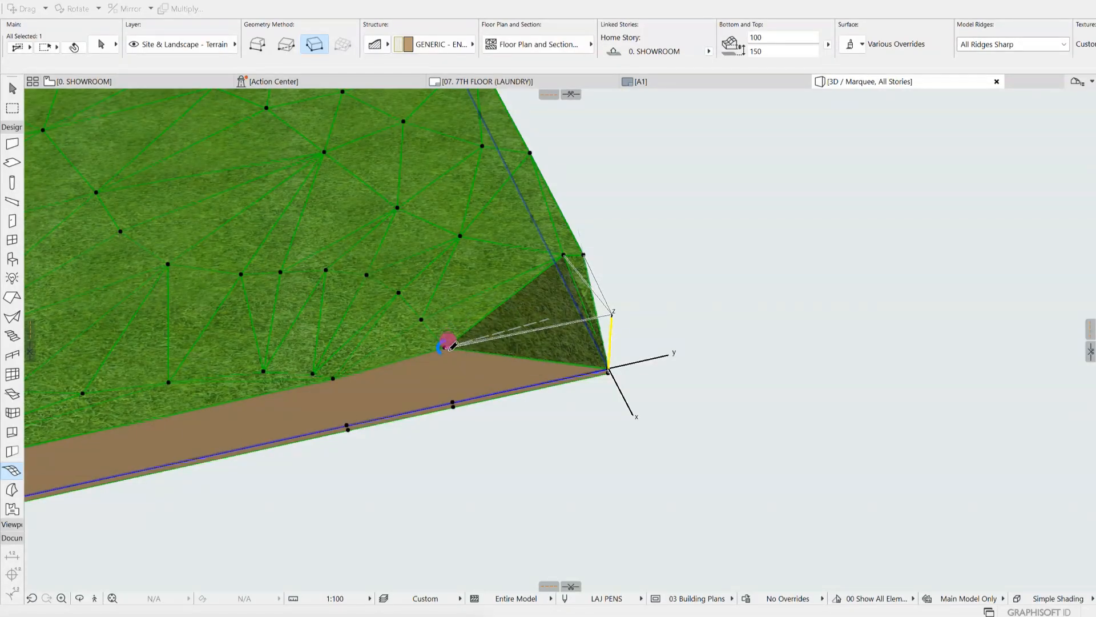
Orbit the 3D model to examine the remaining low mesh corner beside the 1179.75 contour up close
{"action": "scroll", "coordinate": [771, 382], "scroll_direction": "down", "scroll_amount": 7}
{"action": "scroll", "coordinate": [855, 408], "scroll_direction": "down", "scroll_amount": 5}
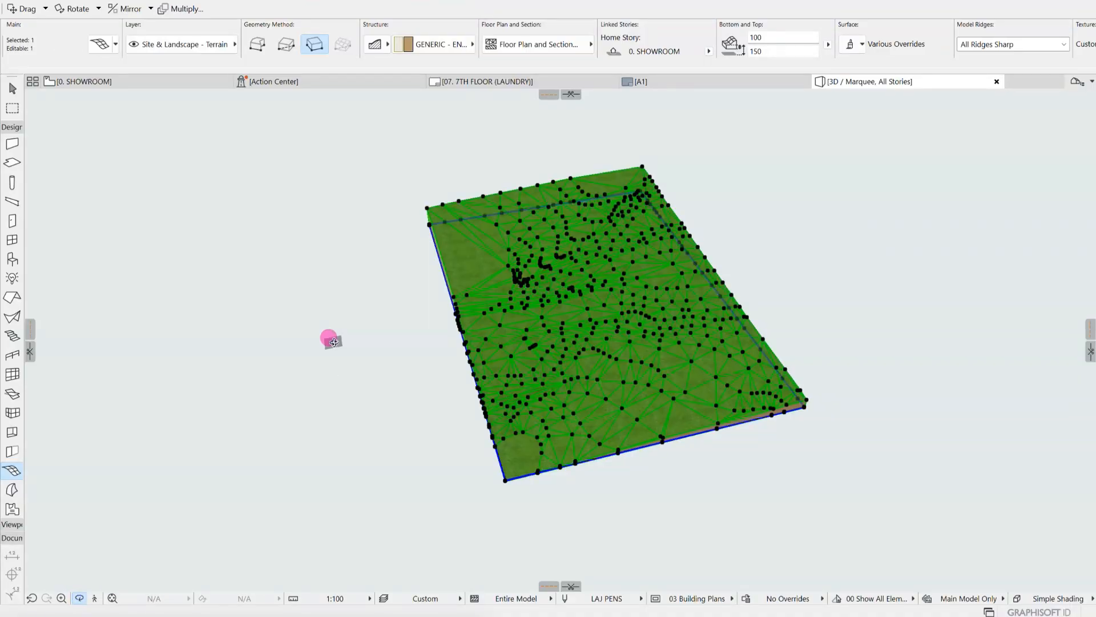
{"action": "middle_click_drag", "start_coordinate": [334, 341], "coordinate": [597, 403], "text": "shift"}
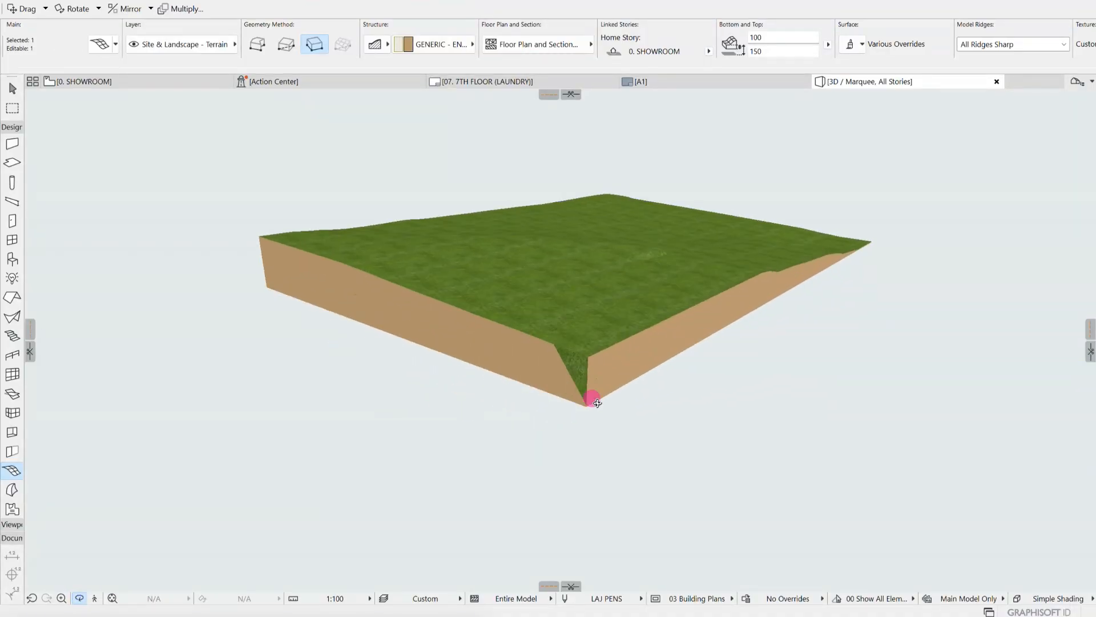
{"action": "scroll", "coordinate": [597, 403], "scroll_direction": "up", "scroll_amount": 5}
{"action": "scroll", "coordinate": [557, 420], "scroll_direction": "up", "scroll_amount": 8}
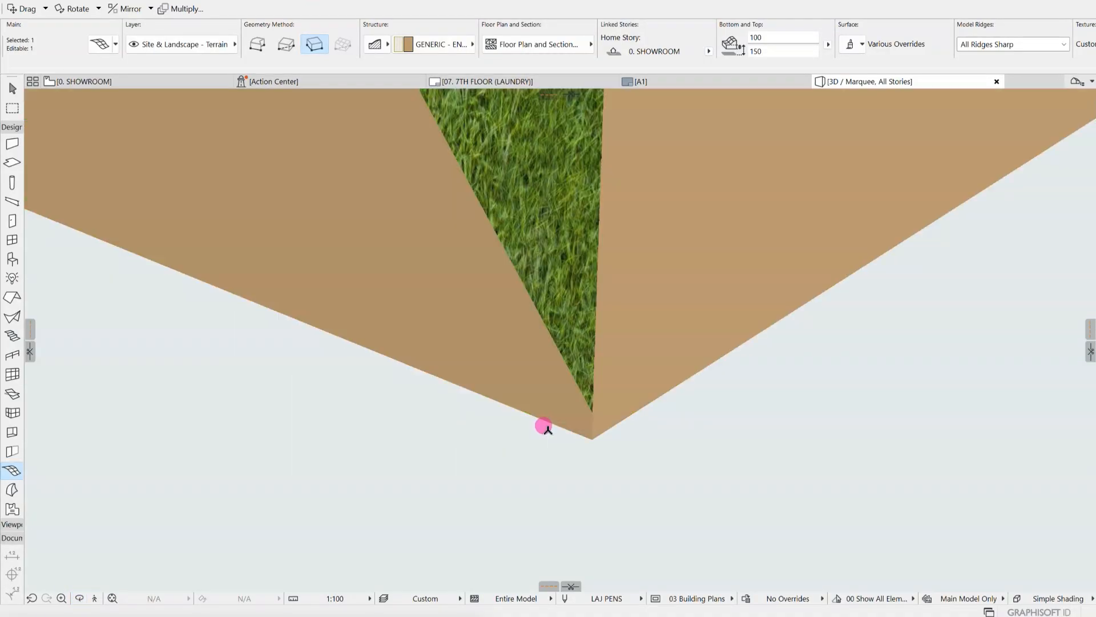
{"action": "scroll", "coordinate": [589, 438], "scroll_direction": "up", "scroll_amount": 3}
{"action": "scroll", "coordinate": [593, 435], "scroll_direction": "down", "scroll_amount": 3}
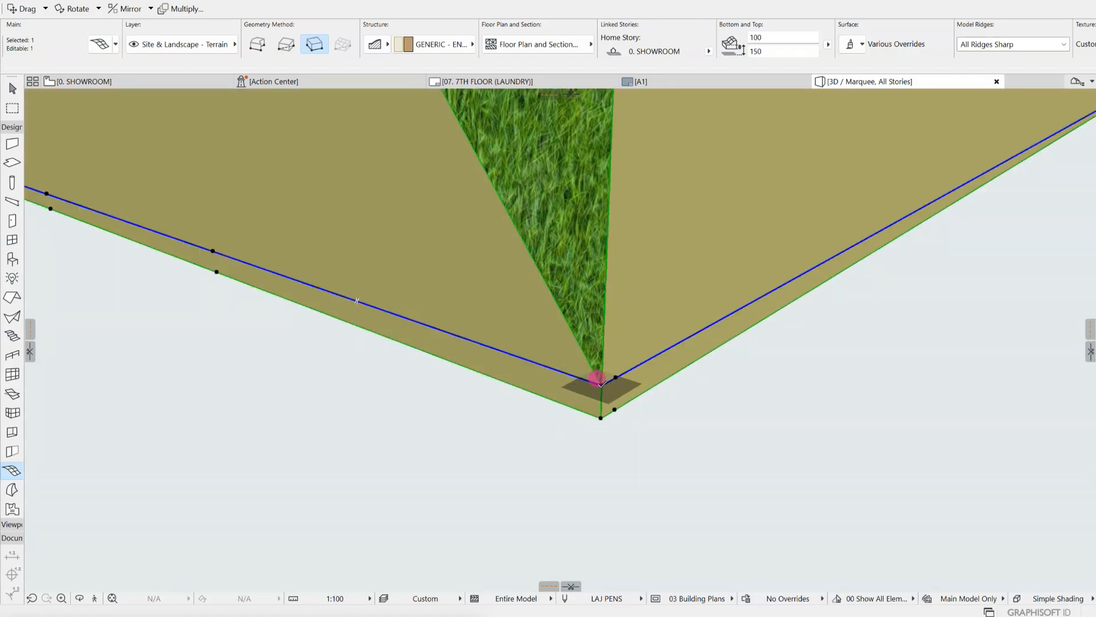
{"action": "left_click", "coordinate": [602, 381]}
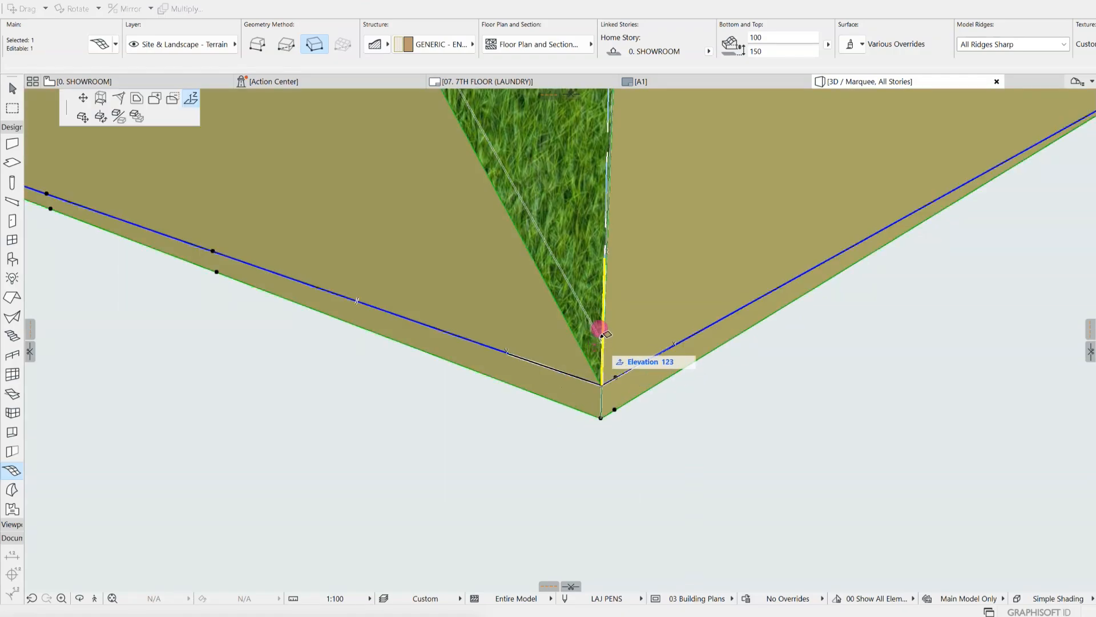
{"action": "left_click", "coordinate": [606, 330]}
{"action": "scroll", "coordinate": [624, 425], "scroll_direction": "down", "scroll_amount": 2}
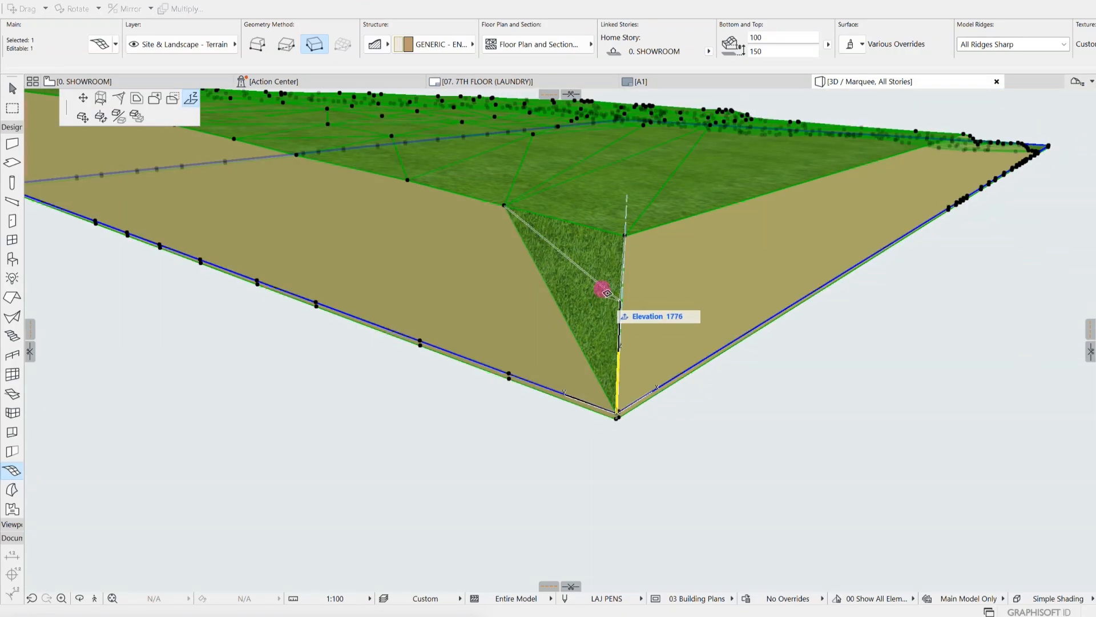
{"action": "middle_click_drag", "start_coordinate": [602, 290], "coordinate": [586, 446]}
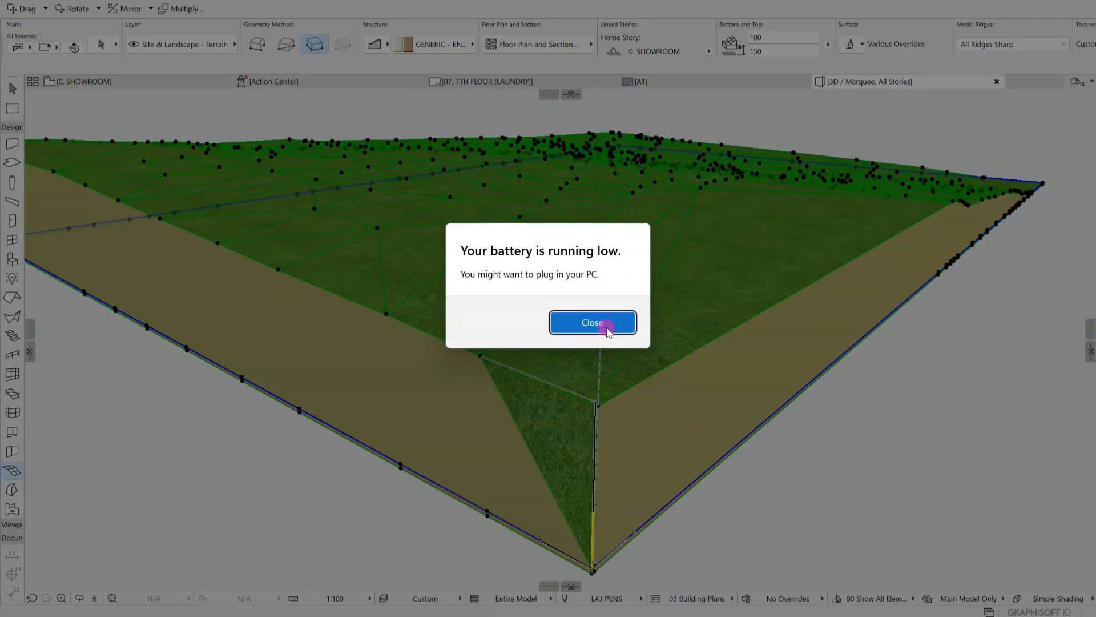
{"action": "left_click", "coordinate": [604, 327]}
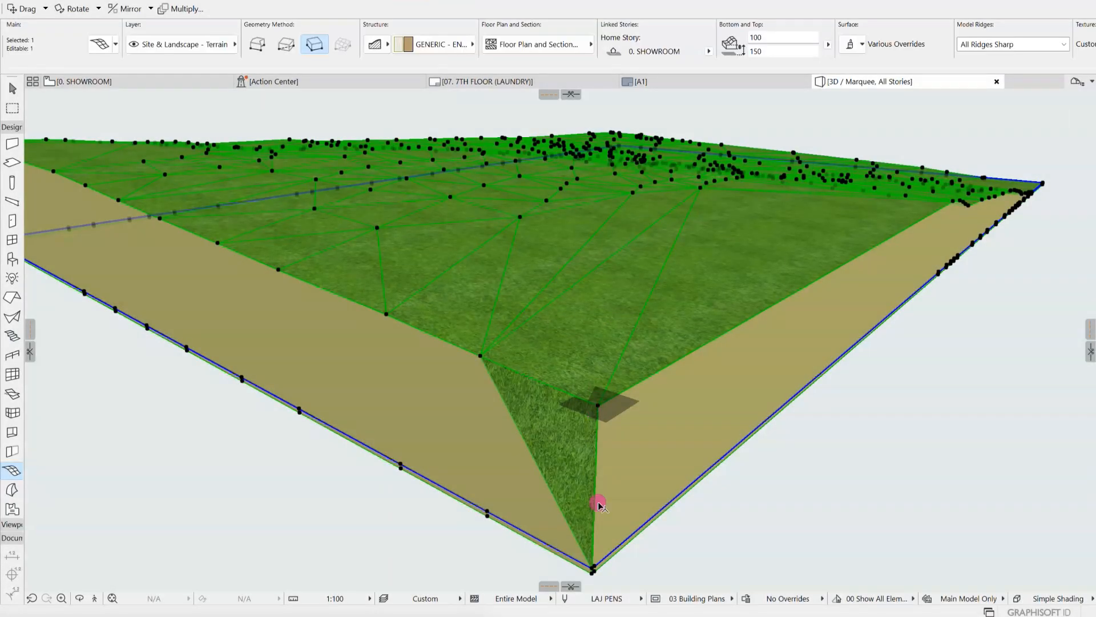
Elevate the remaining low corner point by 2700 to match the adjacent mesh point, and deselect the mesh
{"action": "scroll", "coordinate": [577, 568], "scroll_direction": "up", "scroll_amount": 5}
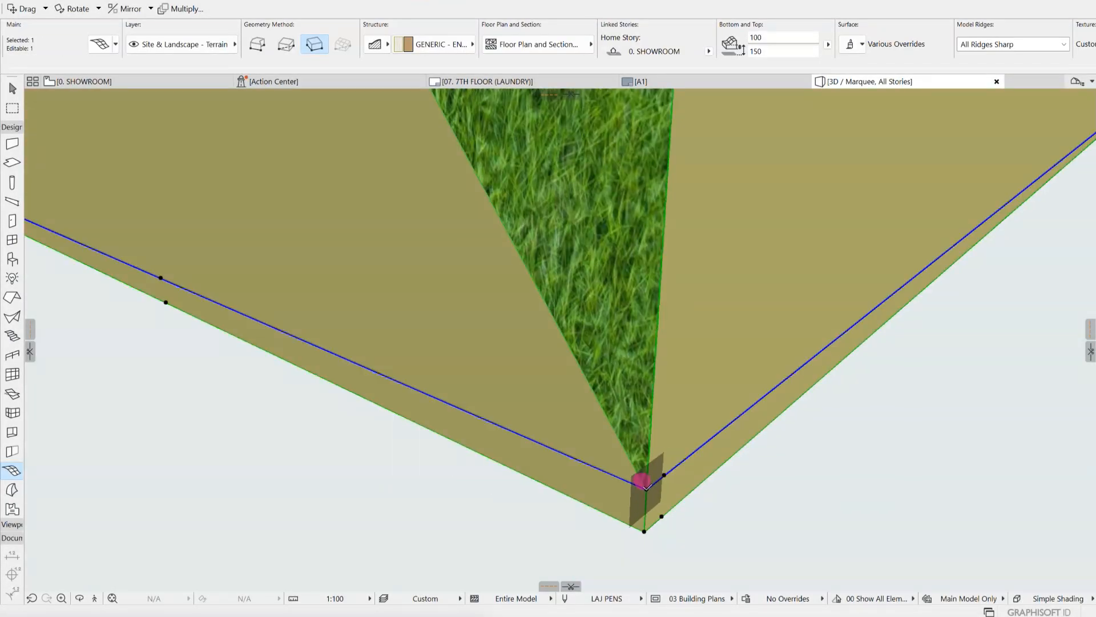
{"action": "left_click", "coordinate": [644, 486]}
{"action": "scroll", "coordinate": [594, 477], "scroll_direction": "up", "scroll_amount": 3}
{"action": "scroll", "coordinate": [594, 477], "scroll_direction": "down", "scroll_amount": 1}
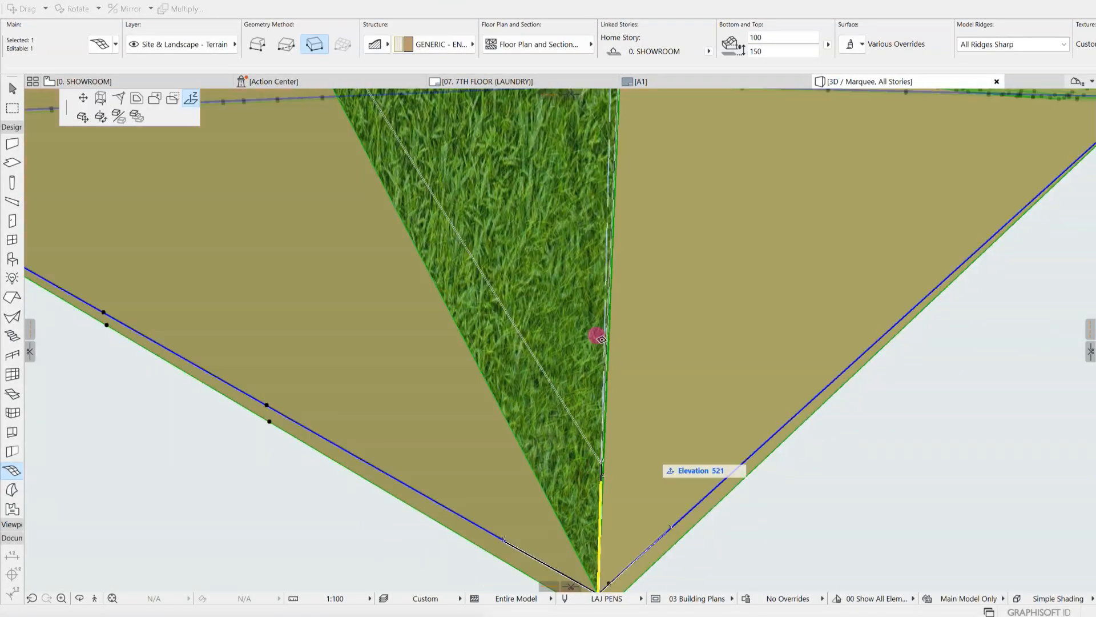
{"action": "middle_click_drag", "start_coordinate": [594, 338], "coordinate": [616, 501]}
{"action": "scroll", "coordinate": [616, 500], "scroll_direction": "down", "scroll_amount": 4}
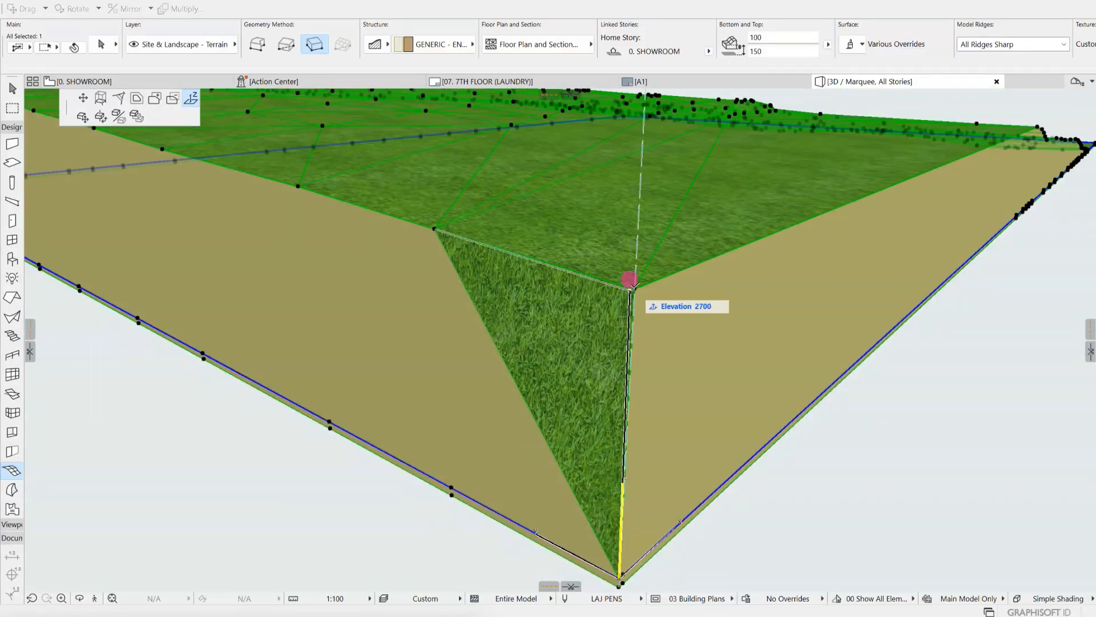
{"action": "left_click", "coordinate": [630, 280]}
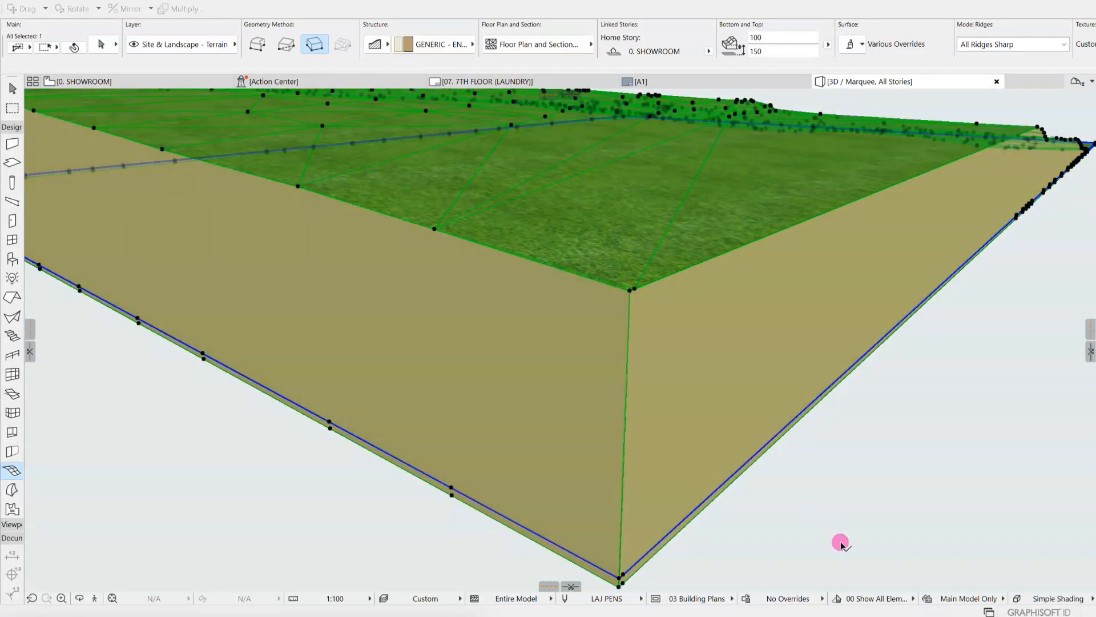
{"action": "key", "text": "Escape"}
Inspect the finished terrain mesh in 3D from several sides, examining the corrected corners and the overall slope
{"action": "scroll", "coordinate": [557, 428], "scroll_direction": "down", "scroll_amount": 5}
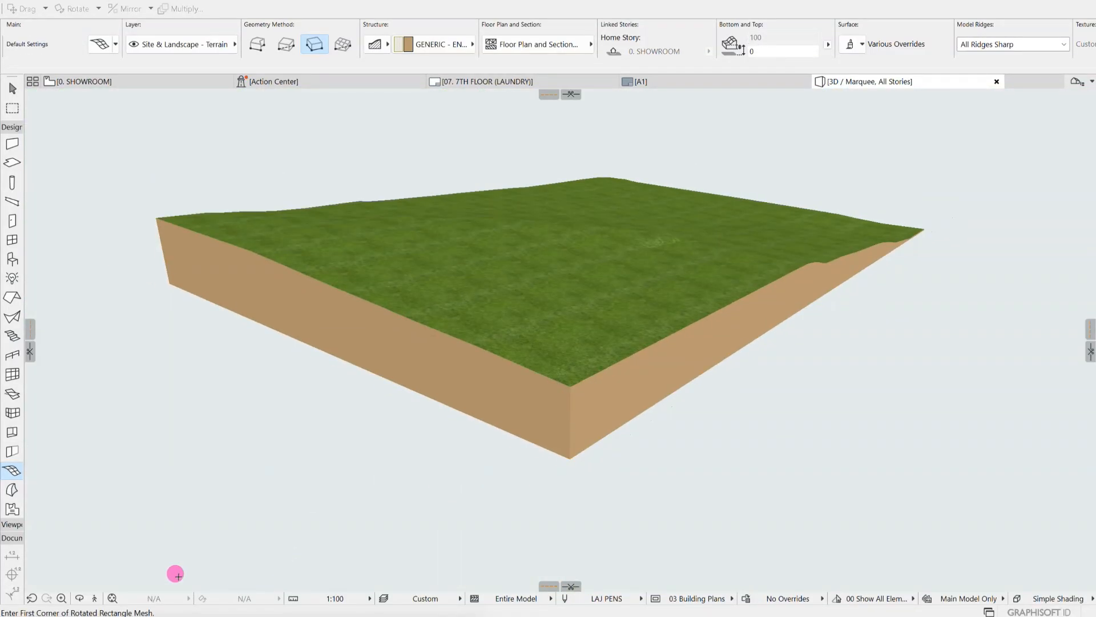
{"action": "middle_click_drag", "start_coordinate": [154, 571], "coordinate": [725, 310], "text": "shift"}
{"action": "left_click_drag", "start_coordinate": [725, 310], "coordinate": [733, 309]}
{"action": "scroll", "coordinate": [485, 253], "scroll_direction": "up", "scroll_amount": 4}
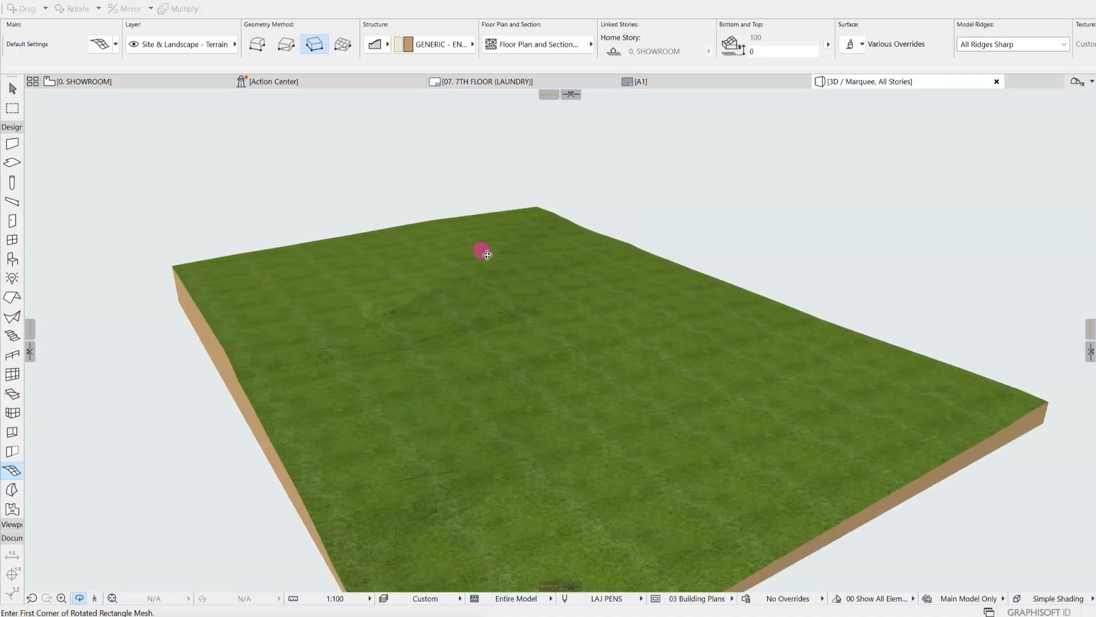
{"action": "middle_click_drag", "start_coordinate": [485, 252], "coordinate": [487, 169]}
{"action": "scroll", "coordinate": [485, 209], "scroll_direction": "down", "scroll_amount": 2}
{"action": "left_click_drag", "start_coordinate": [679, 226], "coordinate": [617, 344]}
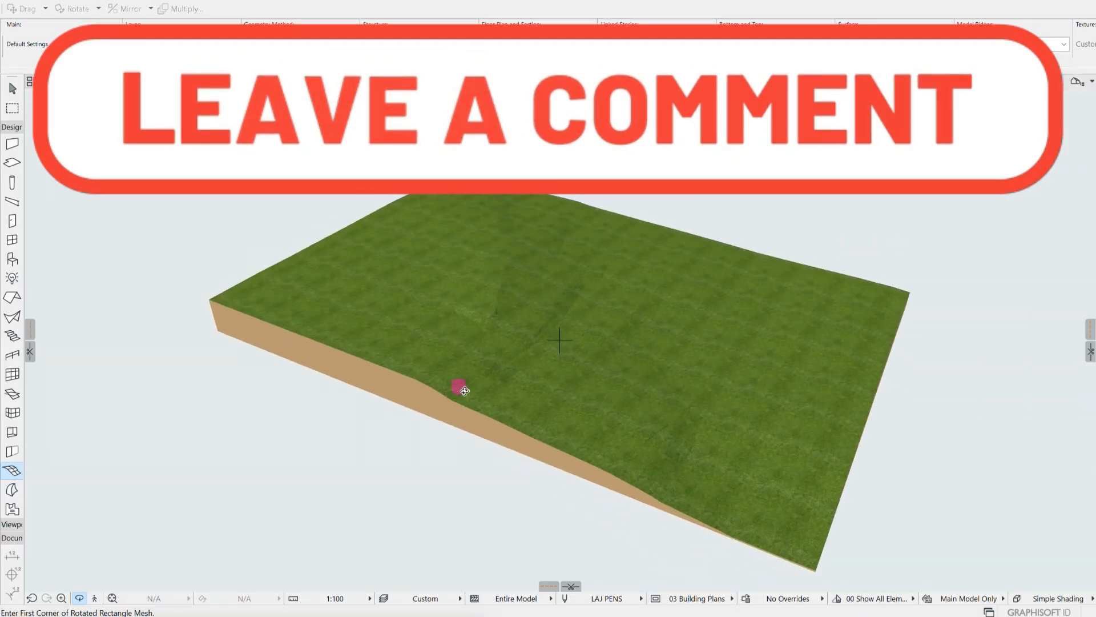
{"action": "mouse_move", "coordinate": [464, 390]}
{"action": "left_mouse_down"}
{"action": "mouse_move", "coordinate": [456, 385]}
{"action": "mouse_move", "coordinate": [432, 408]}
{"action": "mouse_move", "coordinate": [381, 377]}
{"action": "mouse_move", "coordinate": [457, 378]}
{"action": "left_mouse_up"}
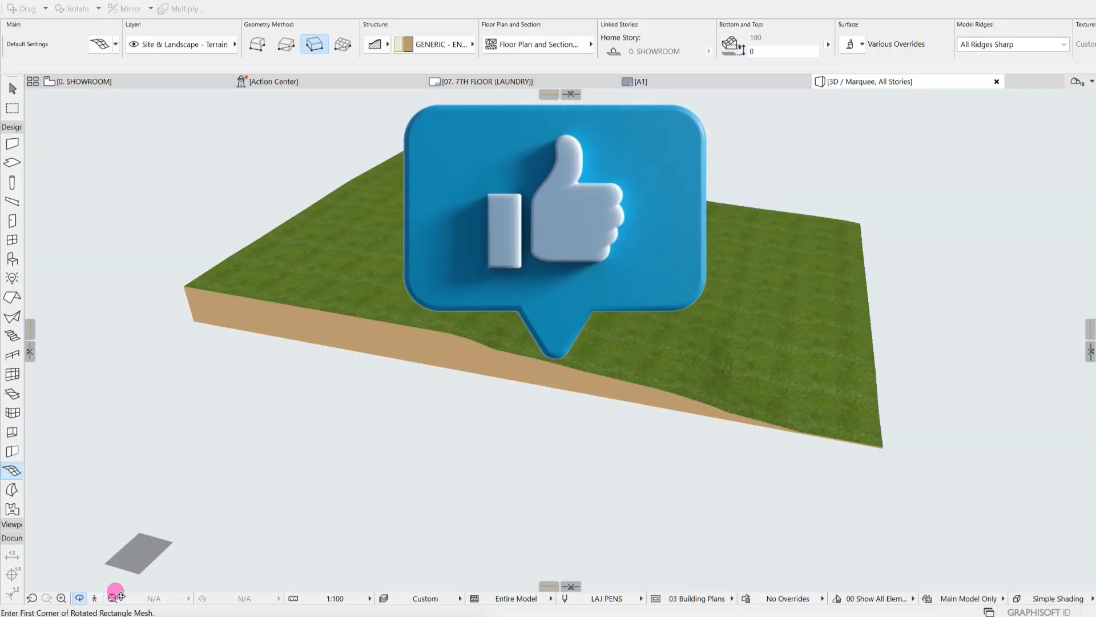